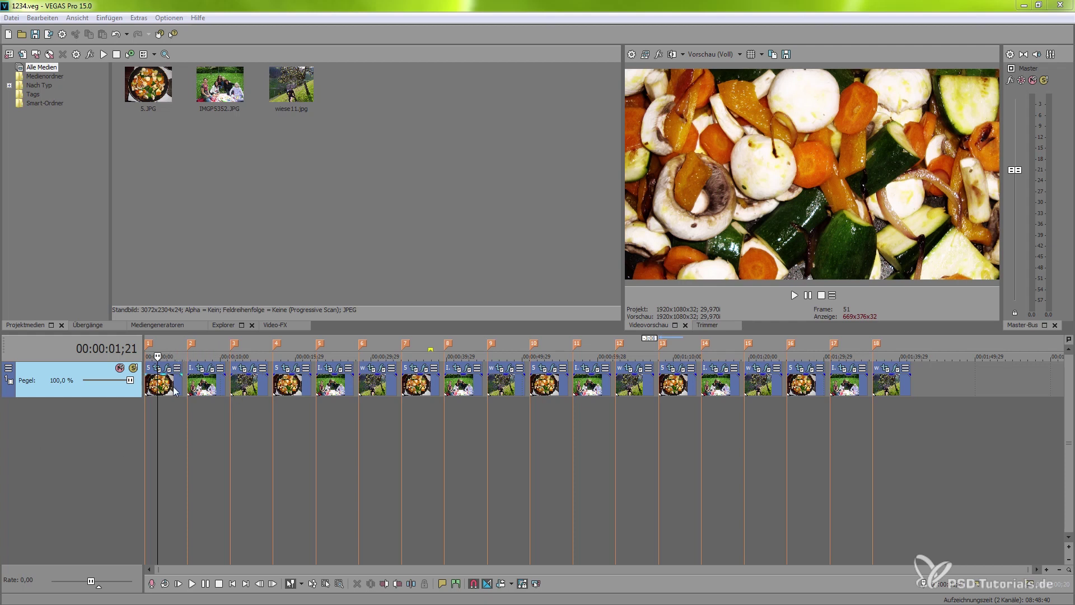
Open the first clip's HitFilm Bleach Bypass settings and switch the effect off and on to compare the preview
{"action": "left_click", "coordinate": [168, 368]}
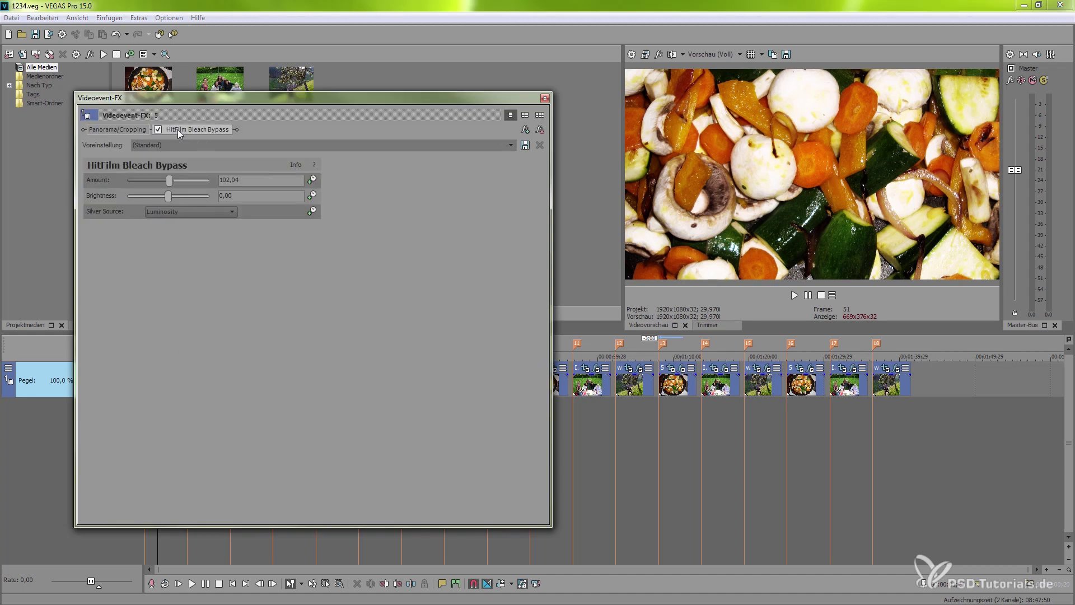
{"action": "left_click", "coordinate": [158, 129]}
{"action": "left_click", "coordinate": [157, 129]}
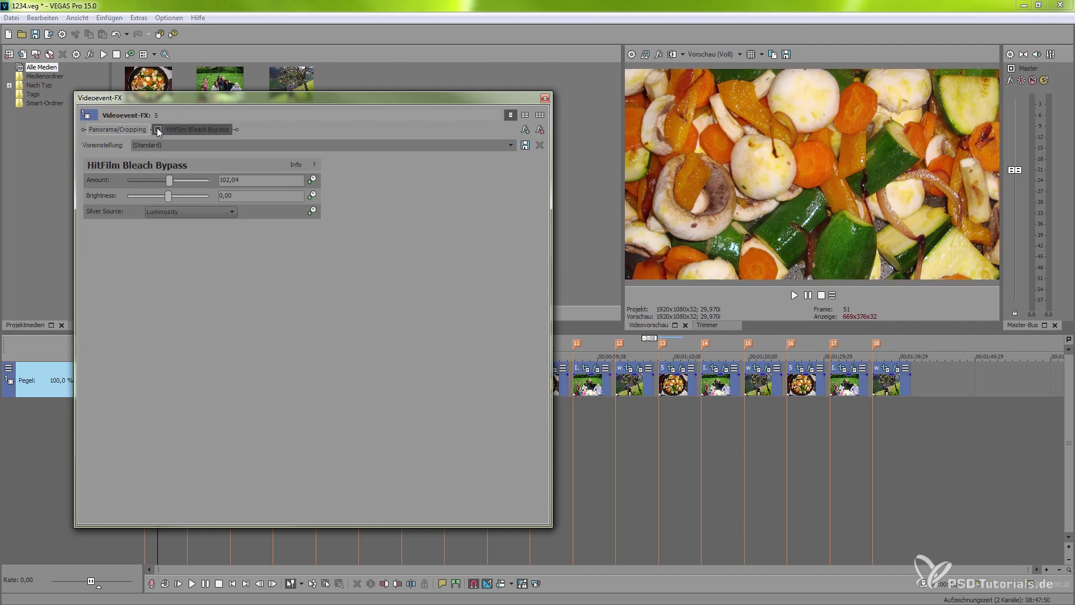
{"action": "left_click", "coordinate": [158, 130]}
Increase the first clip's Bleach Bypass amount and set its brightness to about -2,04
{"action": "mouse_move", "coordinate": [176, 187]}
{"action": "left_mouse_down"}
{"action": "mouse_move", "coordinate": [207, 183]}
{"action": "mouse_move", "coordinate": [140, 182]}
{"action": "mouse_move", "coordinate": [191, 182]}
{"action": "mouse_move", "coordinate": [192, 193]}
{"action": "mouse_move", "coordinate": [167, 194]}
{"action": "left_mouse_up"}
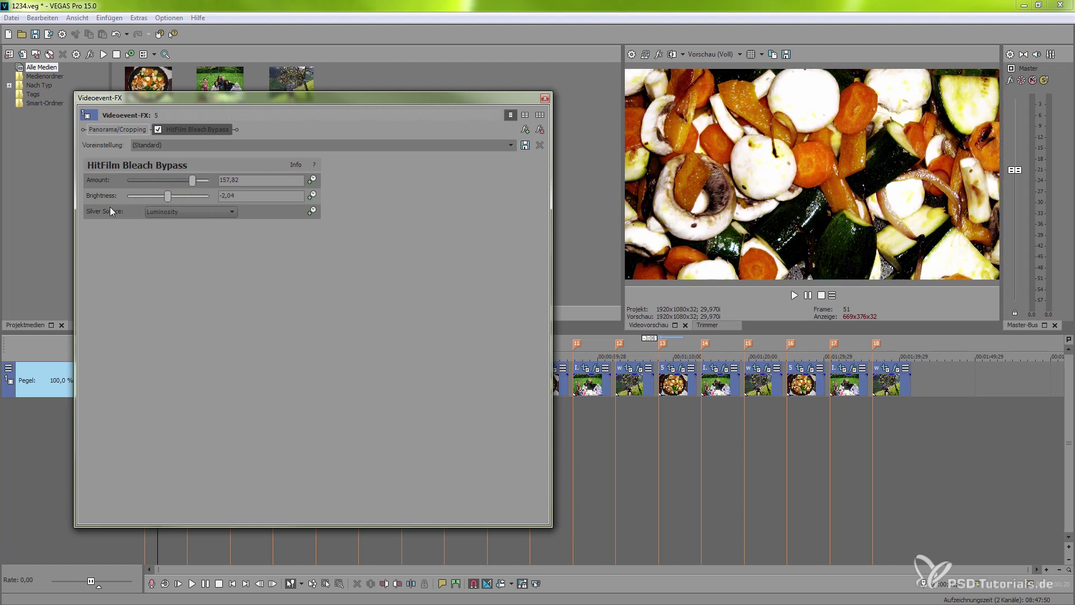
{"action": "left_click", "coordinate": [169, 213]}
{"action": "left_click", "coordinate": [193, 182]}
{"action": "mouse_move", "coordinate": [183, 181]}
{"action": "left_mouse_down"}
{"action": "mouse_move", "coordinate": [146, 181]}
{"action": "mouse_move", "coordinate": [187, 178]}
{"action": "left_mouse_up"}
{"action": "left_click", "coordinate": [544, 99]}
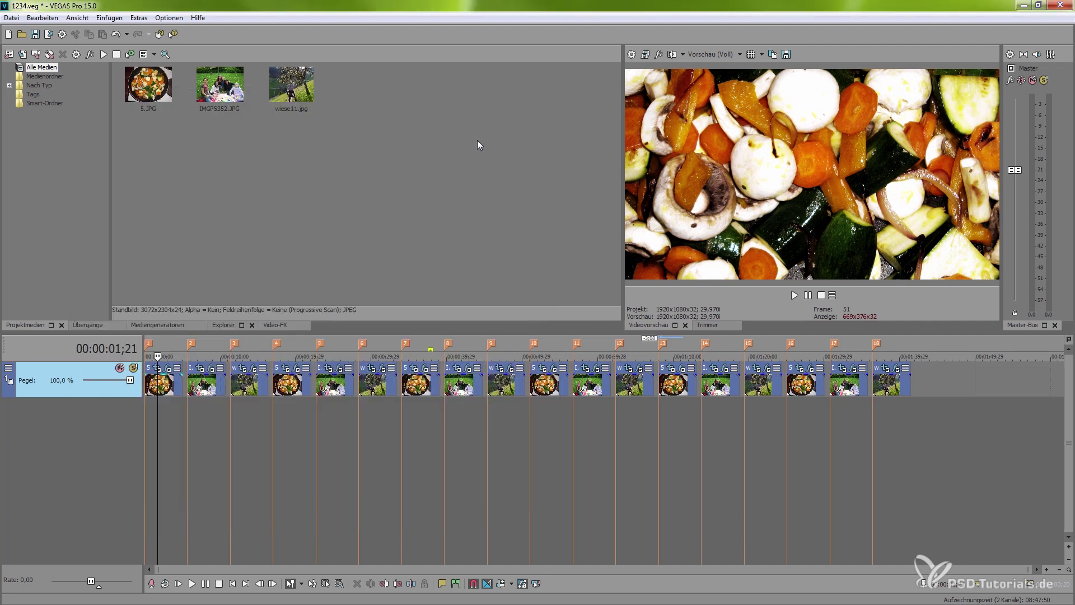
Set the second clip's HitFilm Scan Lines frequency to about 229,88, sharpness to 1,76 and angle to 63,67
{"action": "left_click", "coordinate": [205, 400]}
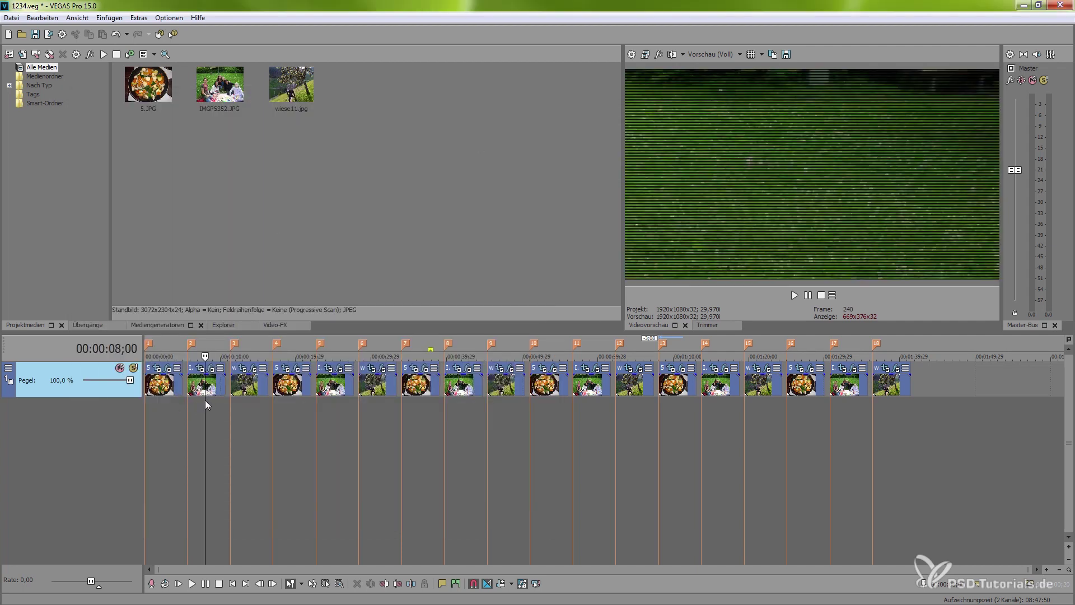
{"action": "left_click", "coordinate": [210, 368]}
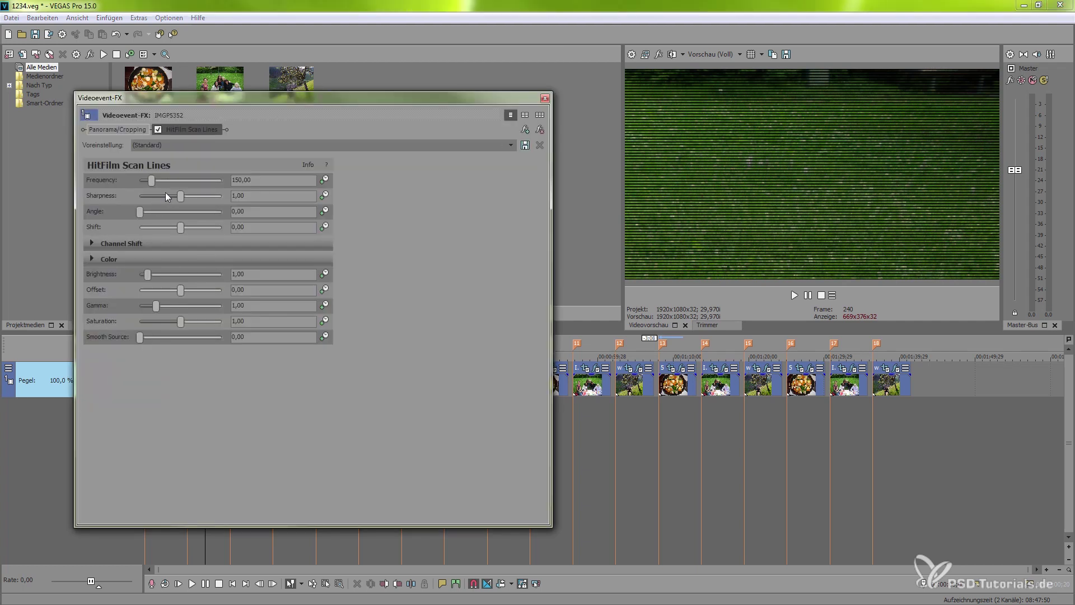
{"action": "left_click_drag", "start_coordinate": [154, 178], "coordinate": [156, 207]}
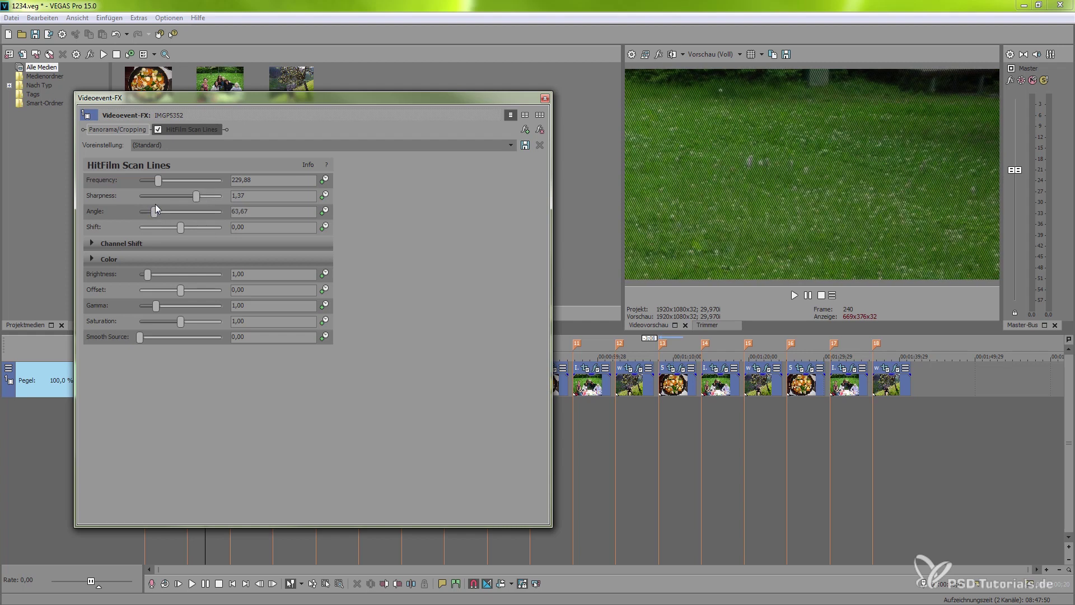
{"action": "left_click_drag", "start_coordinate": [205, 199], "coordinate": [223, 197]}
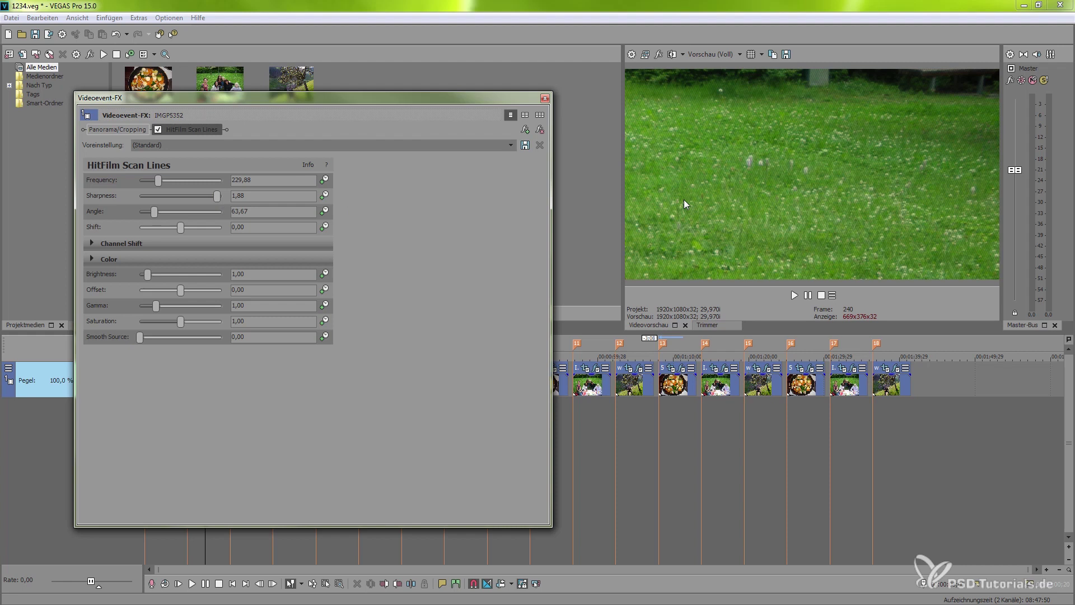
{"action": "left_click_drag", "start_coordinate": [215, 195], "coordinate": [210, 195]}
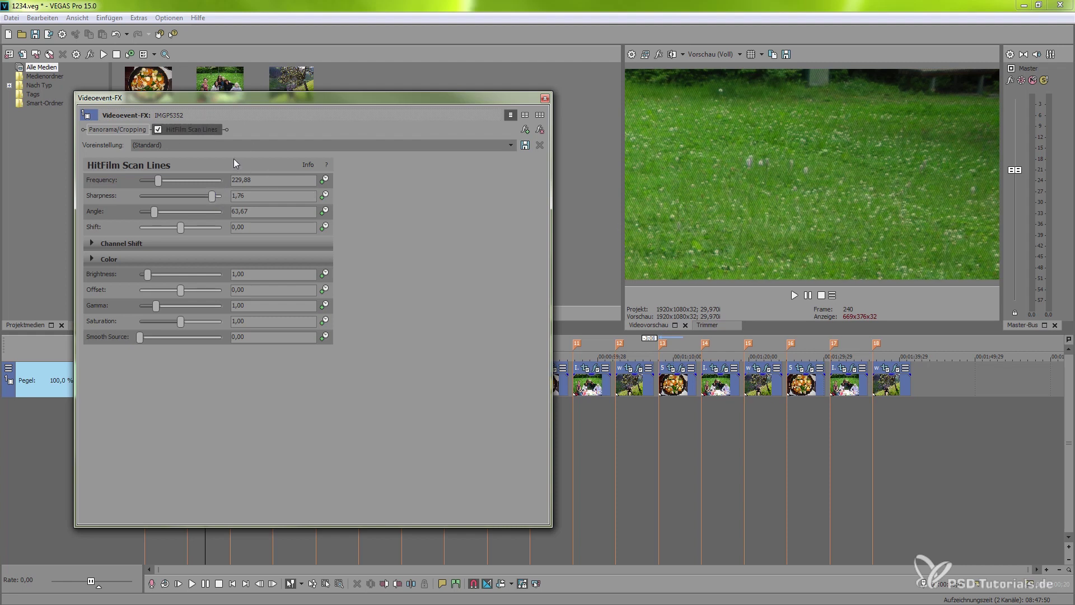
{"action": "left_click", "coordinate": [545, 99]}
{"action": "left_click_drag", "start_coordinate": [207, 406], "coordinate": [215, 408]}
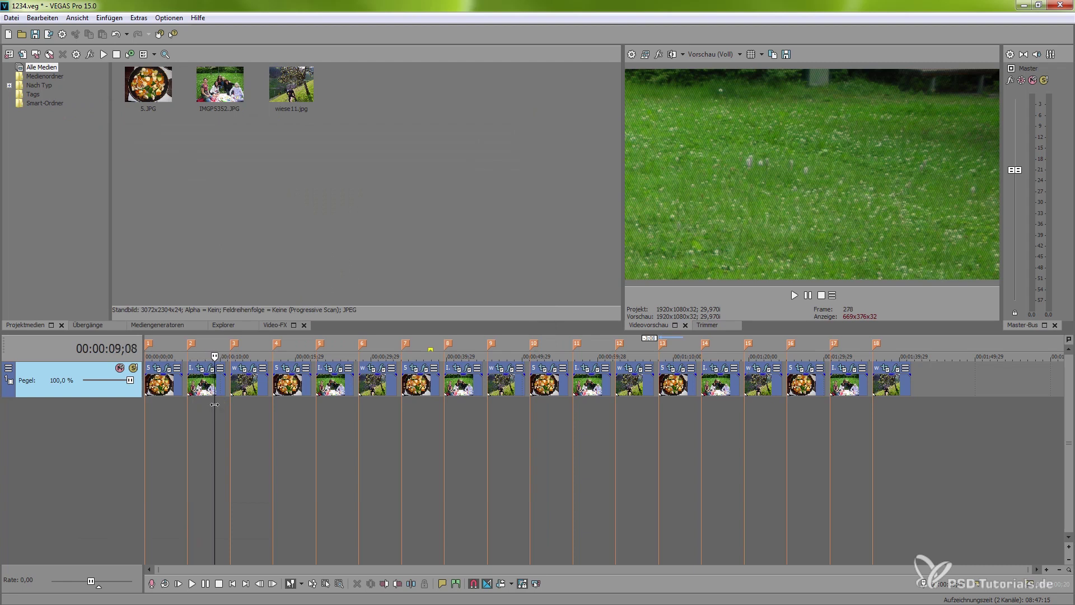
Change the third clip's HitFilm Light Flares type to Golden artifacts after trying Chromatic arc
{"action": "left_click", "coordinate": [252, 384]}
{"action": "left_click", "coordinate": [253, 368]}
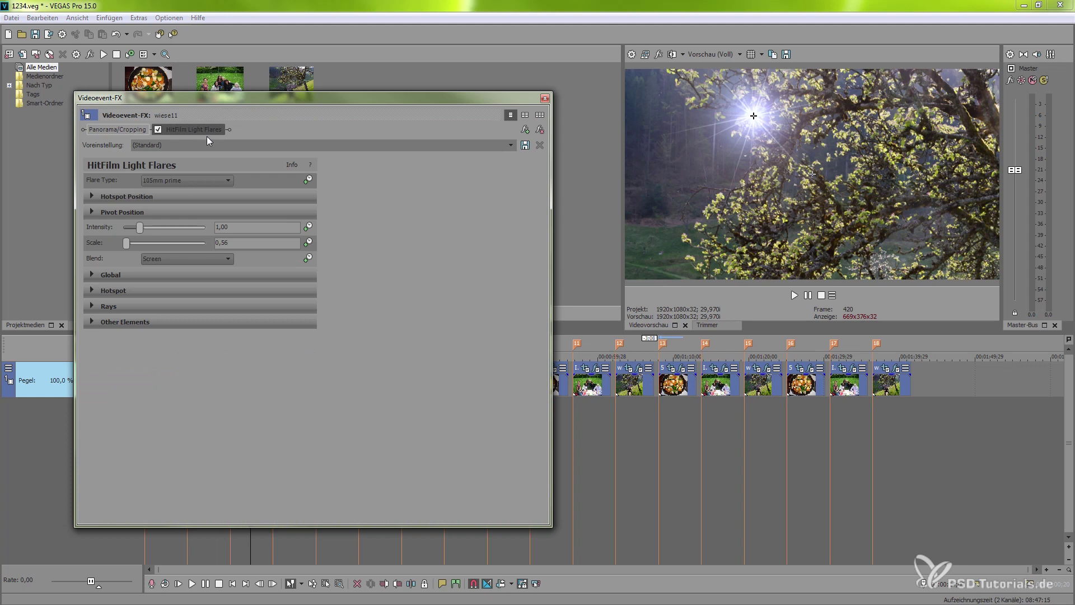
{"action": "left_click", "coordinate": [175, 183]}
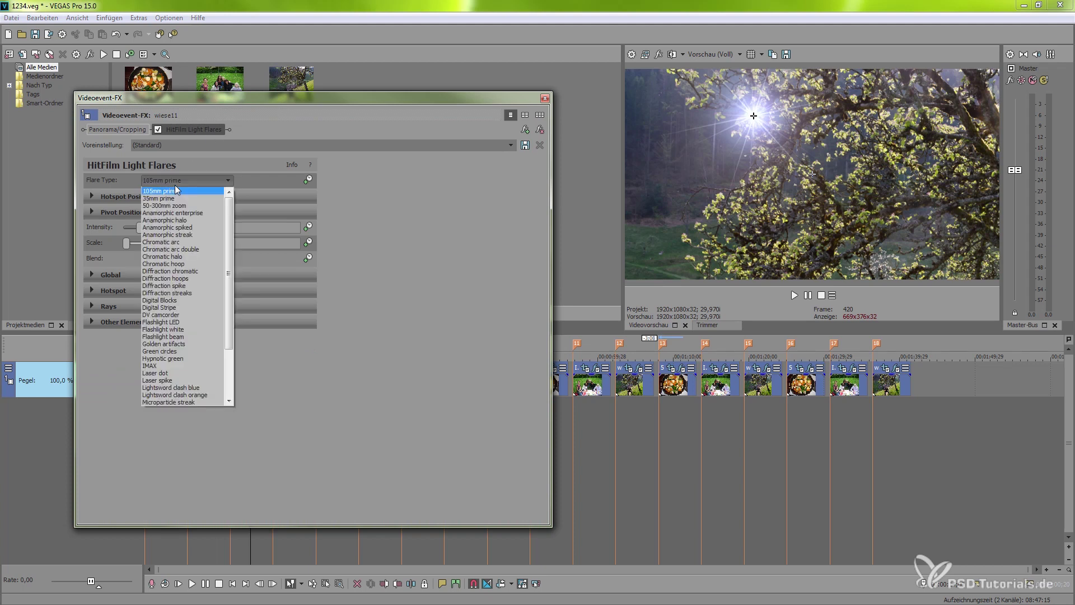
{"action": "left_click", "coordinate": [172, 247]}
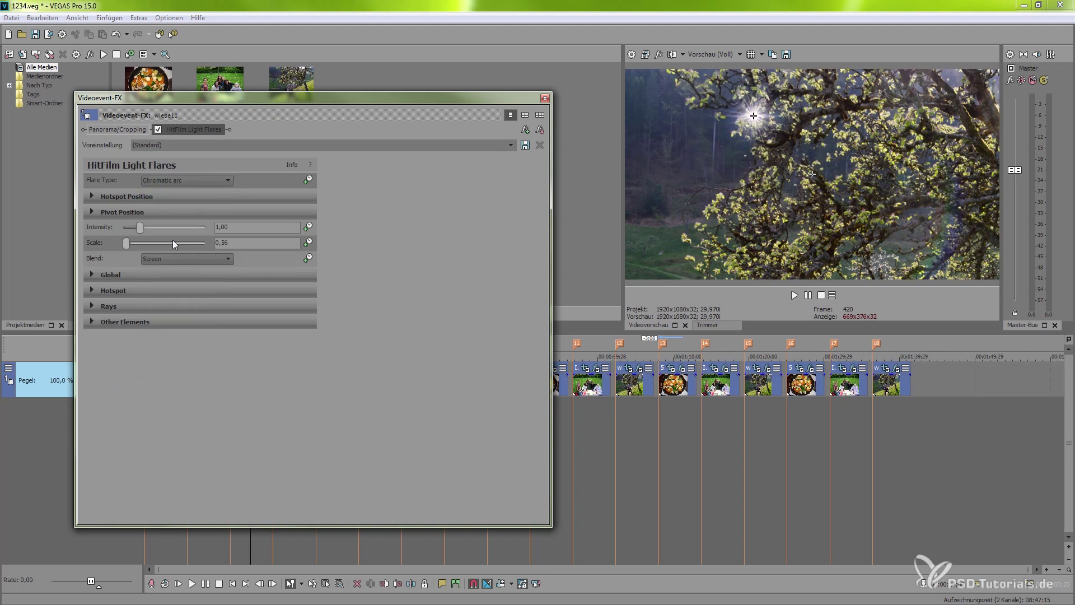
{"action": "left_click", "coordinate": [180, 179]}
{"action": "left_click", "coordinate": [180, 293]}
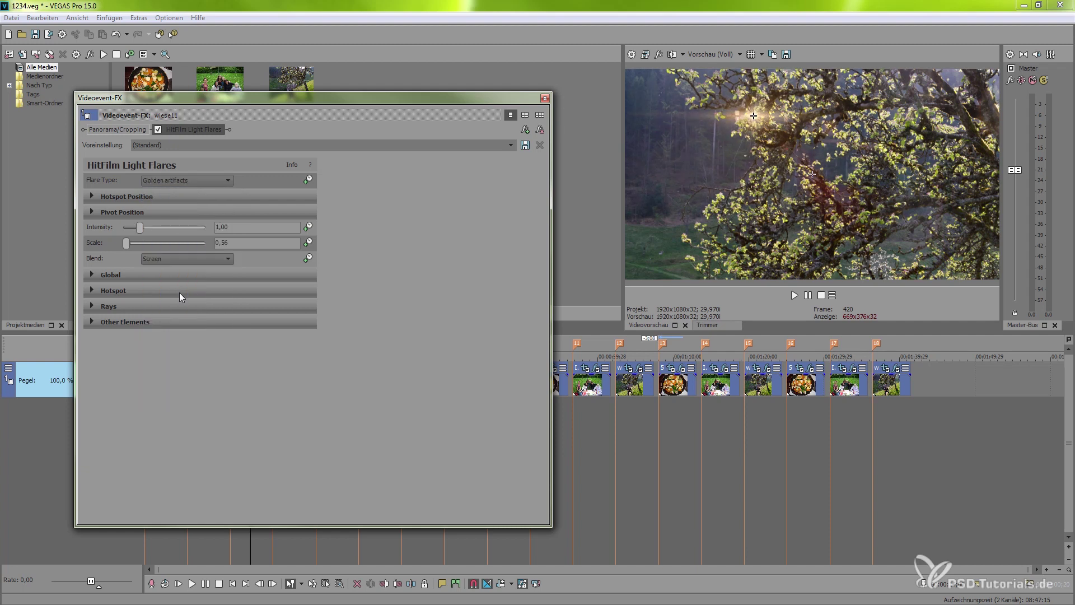
Set the flare's intensity to about 1,53 and scale to 1,70, and move its hotspot to the image's upper right edge
{"action": "left_click_drag", "start_coordinate": [751, 114], "coordinate": [704, 122]}
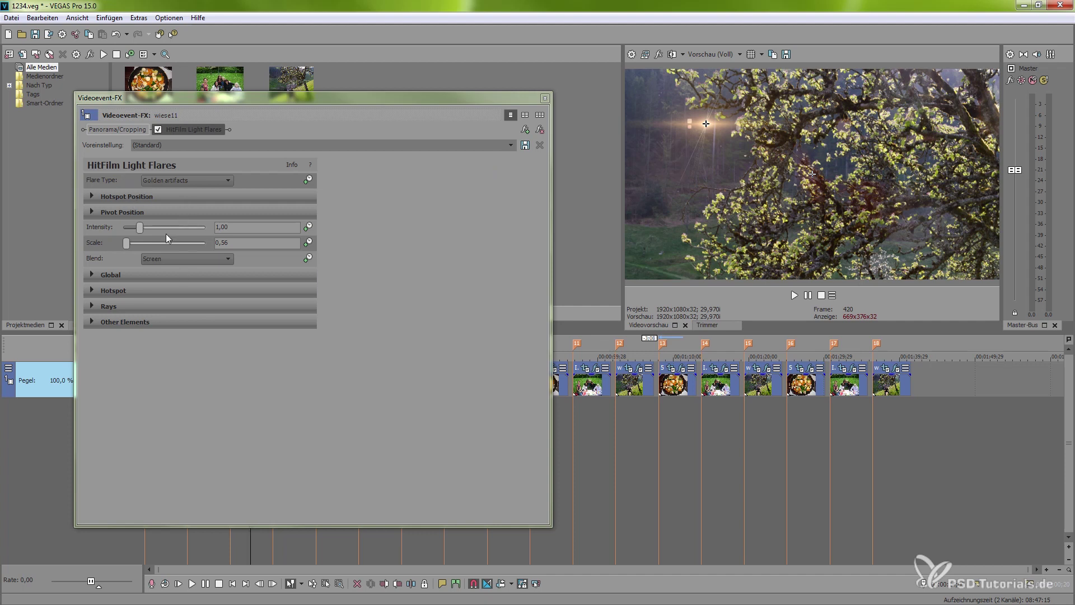
{"action": "mouse_move", "coordinate": [139, 228]}
{"action": "left_mouse_down"}
{"action": "mouse_move", "coordinate": [188, 228]}
{"action": "mouse_move", "coordinate": [134, 243]}
{"action": "left_mouse_up"}
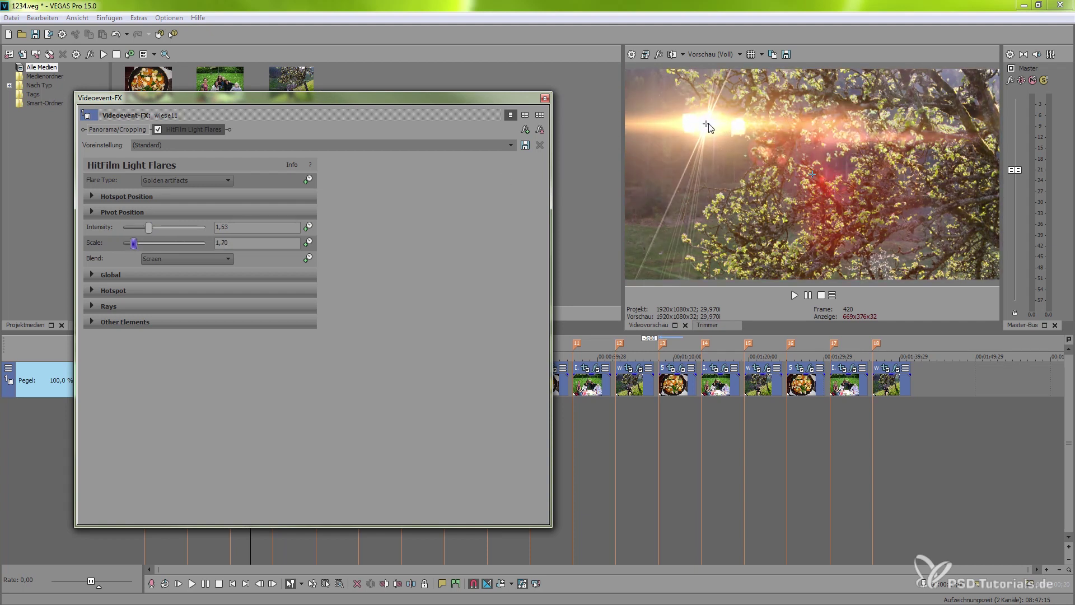
{"action": "left_click_drag", "start_coordinate": [707, 126], "coordinate": [1016, 98]}
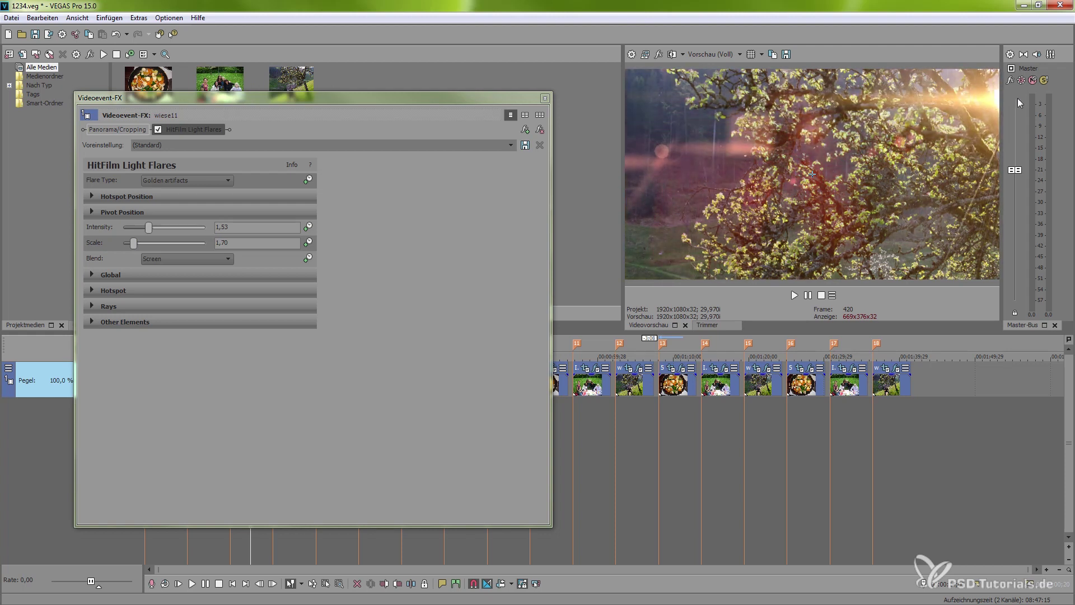
{"action": "left_click", "coordinate": [546, 99]}
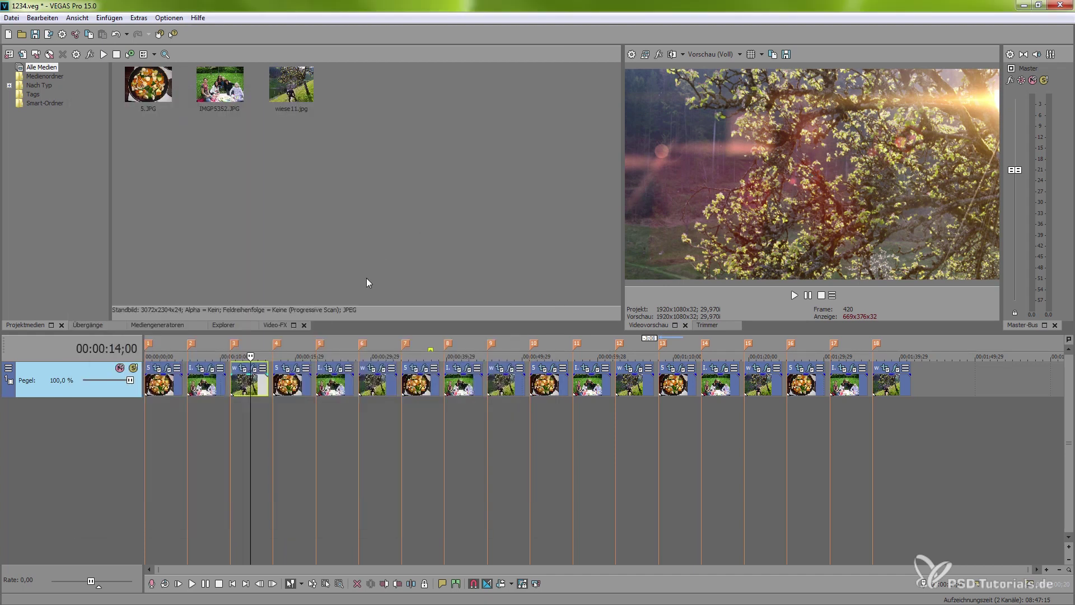
Set the fourth clip's HitFilm Three Strip Color red strength to 1,00, with green and blue strength at 0,00
{"action": "left_click", "coordinate": [291, 389]}
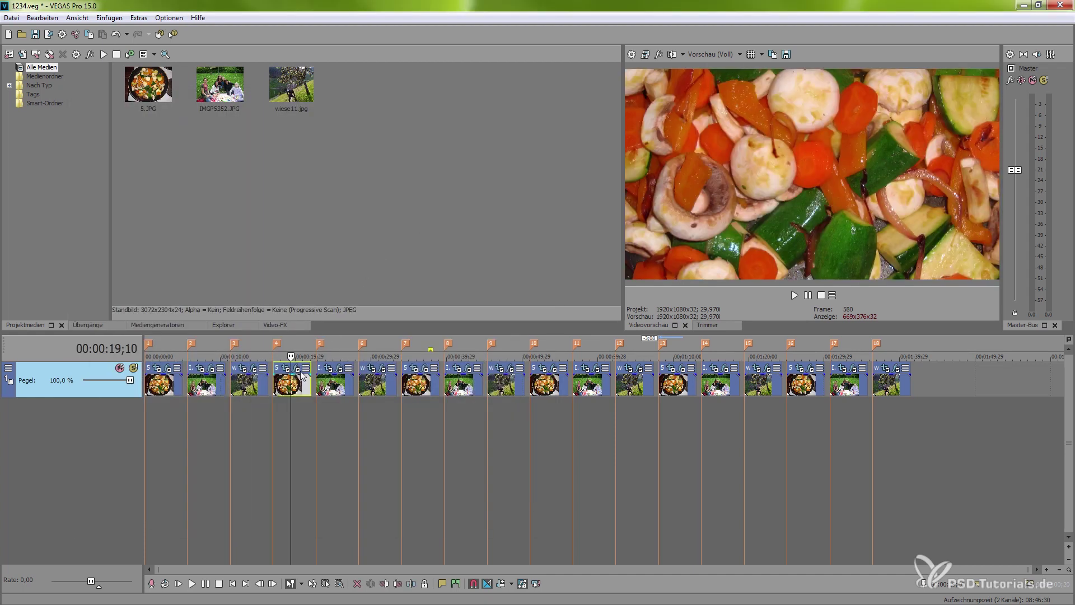
{"action": "left_click", "coordinate": [300, 371]}
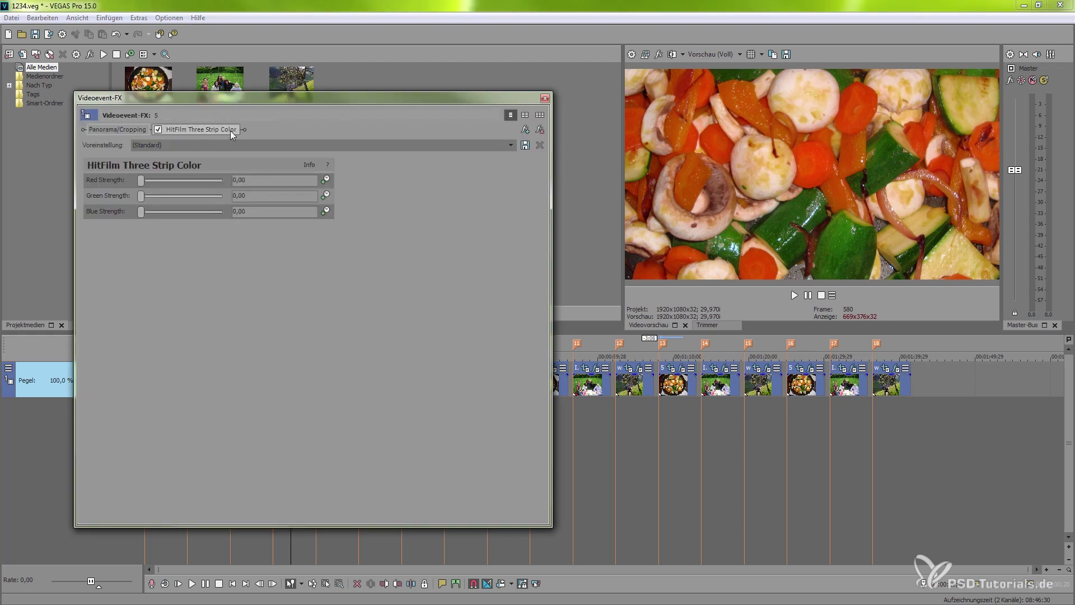
{"action": "left_click_drag", "start_coordinate": [140, 180], "coordinate": [301, 203]}
{"action": "left_click_drag", "start_coordinate": [225, 199], "coordinate": [112, 211]}
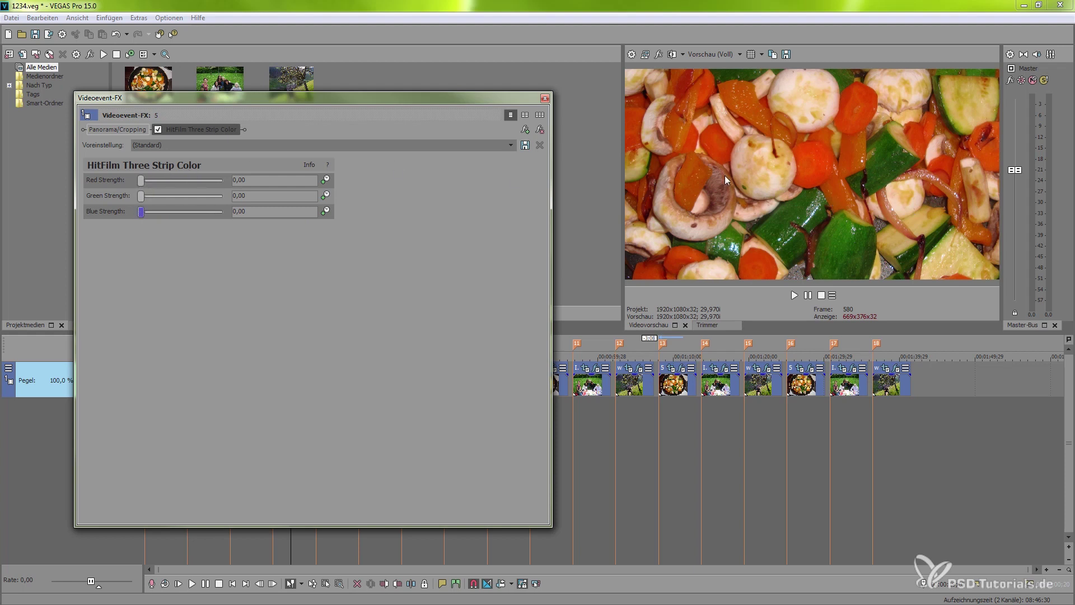
{"action": "left_click_drag", "start_coordinate": [140, 179], "coordinate": [266, 177]}
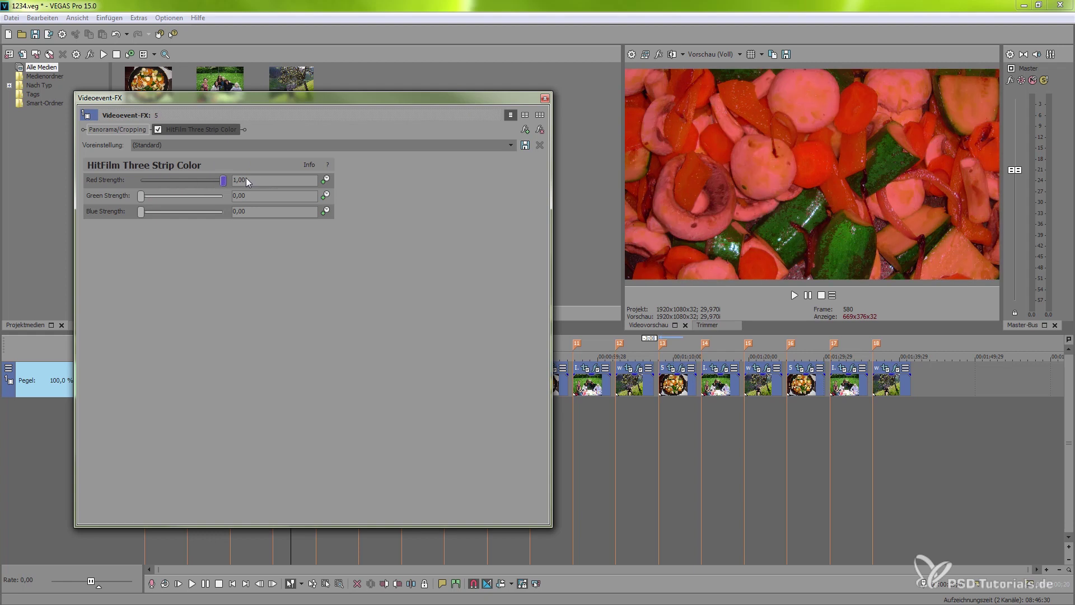
{"action": "left_click_drag", "start_coordinate": [140, 195], "coordinate": [99, 196]}
{"action": "left_click", "coordinate": [544, 98]}
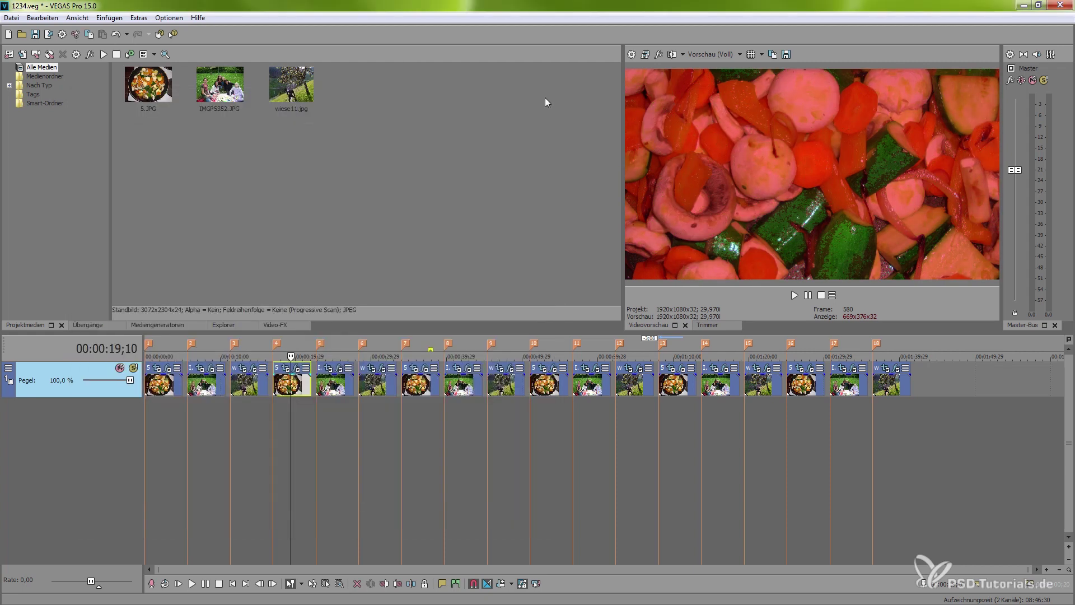
Set the fifth clip's HitFilm TV Damage seed to about 1361 and scrub through the clip to preview it
{"action": "left_click", "coordinate": [334, 391]}
{"action": "left_click", "coordinate": [338, 369]}
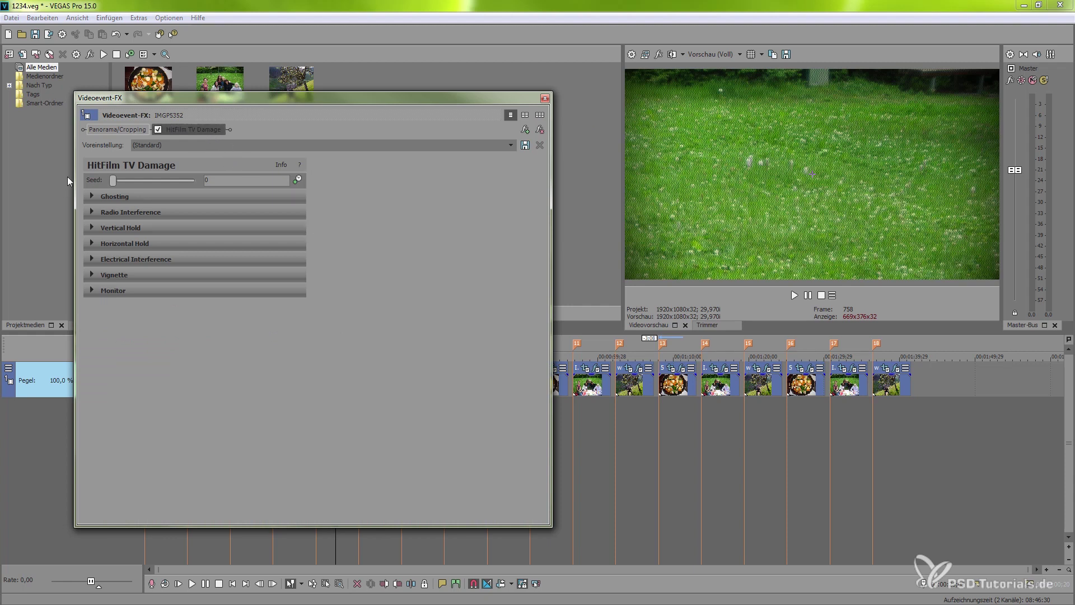
{"action": "mouse_move", "coordinate": [112, 179]}
{"action": "left_mouse_down"}
{"action": "mouse_move", "coordinate": [100, 180]}
{"action": "mouse_move", "coordinate": [124, 178]}
{"action": "left_mouse_up"}
{"action": "left_click_drag", "start_coordinate": [451, 100], "coordinate": [388, 469]}
{"action": "left_click_drag", "start_coordinate": [330, 398], "coordinate": [320, 407]}
{"action": "left_click_drag", "start_coordinate": [318, 409], "coordinate": [325, 407]}
{"action": "left_click_drag", "start_coordinate": [253, 469], "coordinate": [415, 106]}
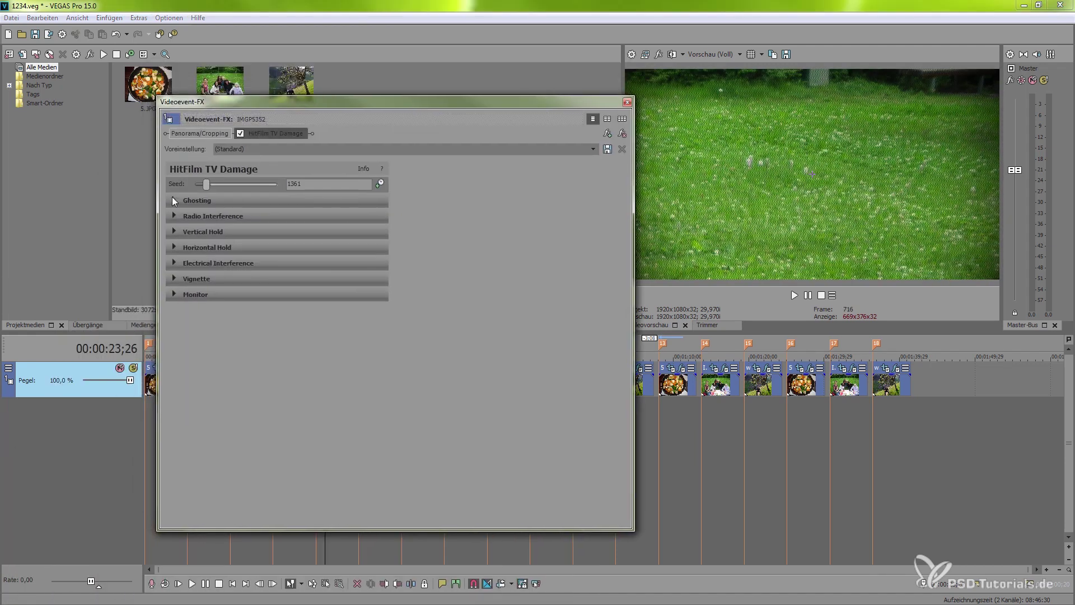
Set the TV Damage Ghosting option's number of ghosts to 7
{"action": "left_click", "coordinate": [174, 200]}
{"action": "left_click_drag", "start_coordinate": [254, 231], "coordinate": [298, 238]}
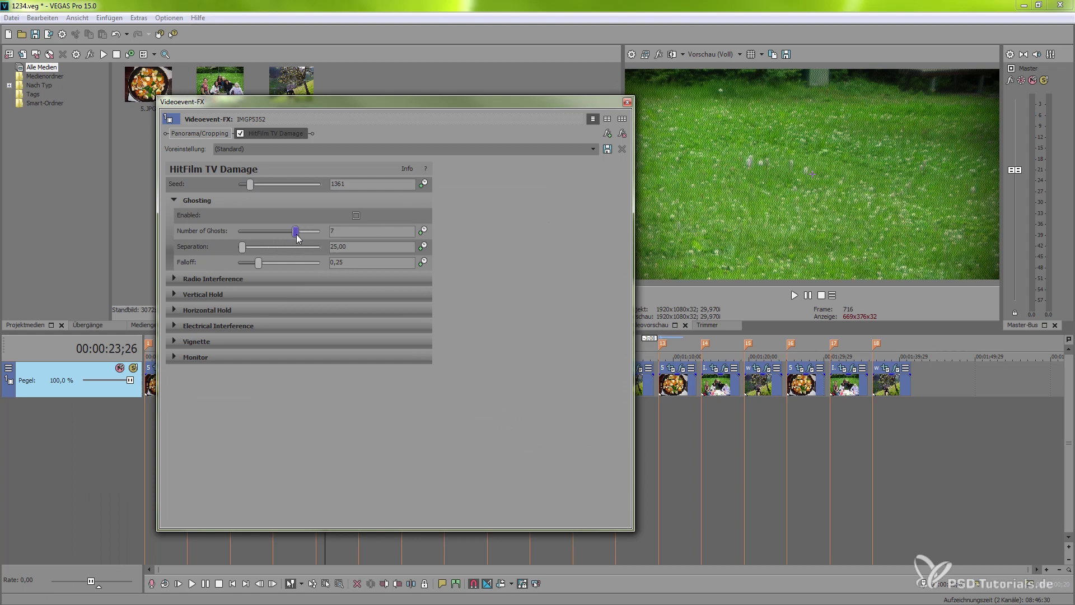
{"action": "left_click", "coordinate": [174, 200]}
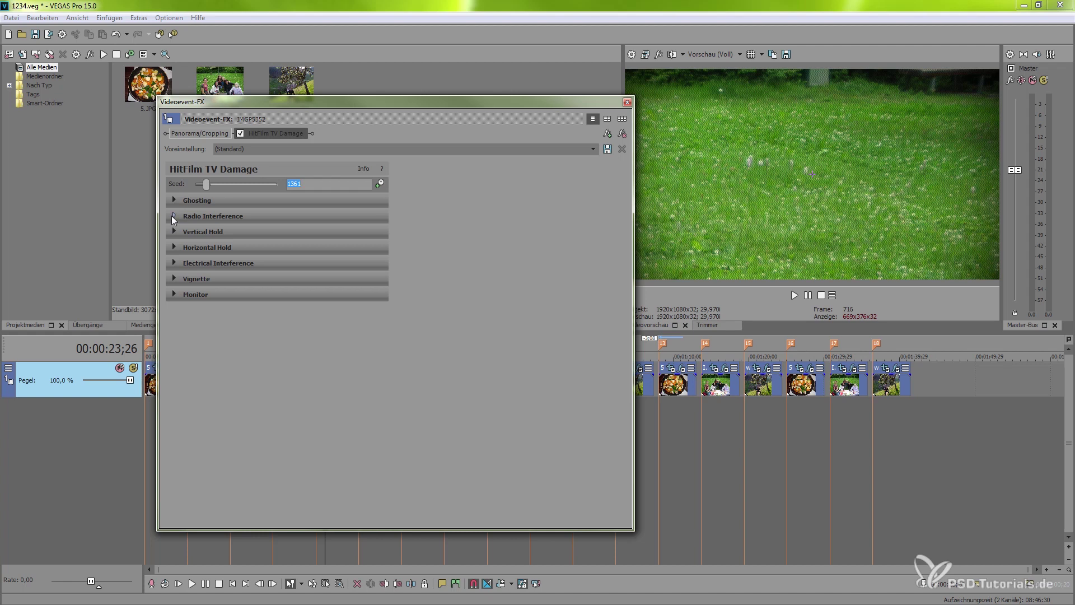
Set the TV Damage Radio Interference intensity to about 0,46 and scrub through the fifth clip to preview it
{"action": "left_click", "coordinate": [173, 216]}
{"action": "mouse_move", "coordinate": [239, 248]}
{"action": "left_mouse_down"}
{"action": "mouse_move", "coordinate": [314, 248]}
{"action": "mouse_move", "coordinate": [257, 247]}
{"action": "left_mouse_up"}
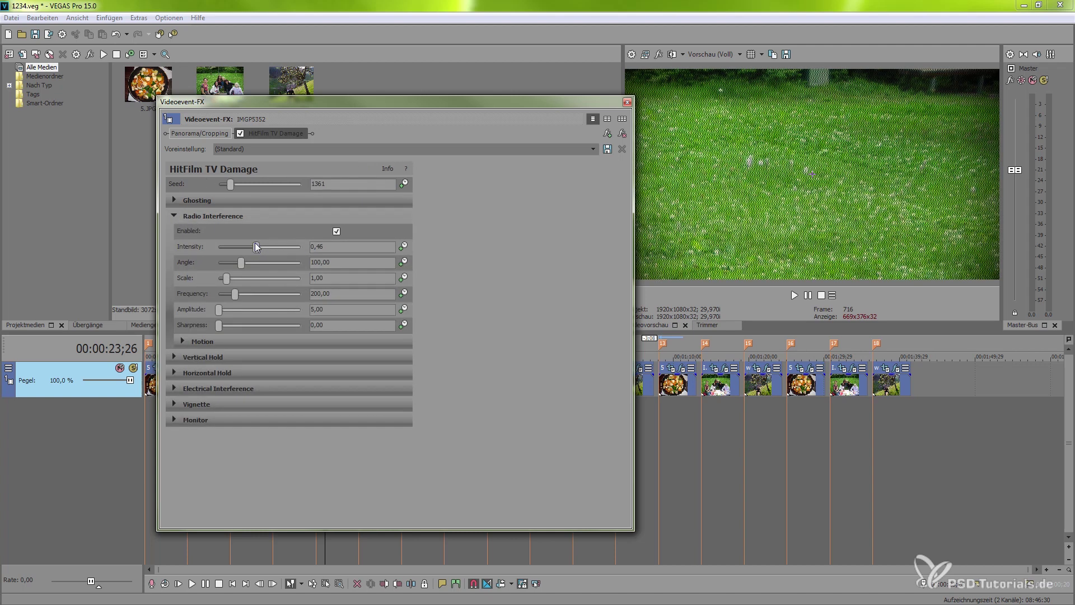
{"action": "left_click", "coordinate": [175, 215]}
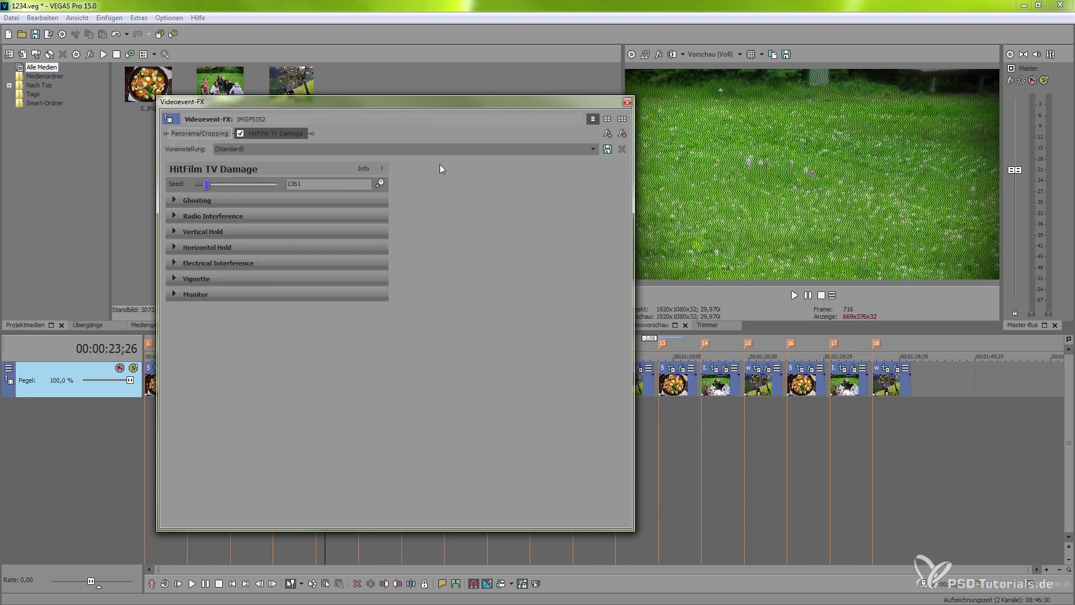
{"action": "left_click", "coordinate": [626, 103]}
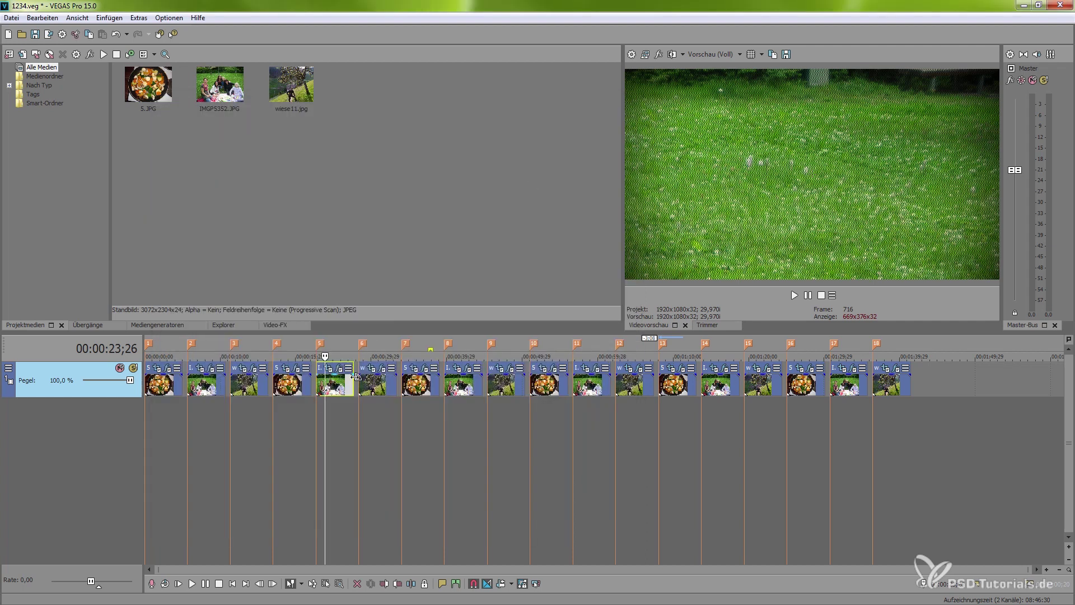
{"action": "left_click", "coordinate": [319, 414]}
{"action": "left_click_drag", "start_coordinate": [320, 414], "coordinate": [339, 407]}
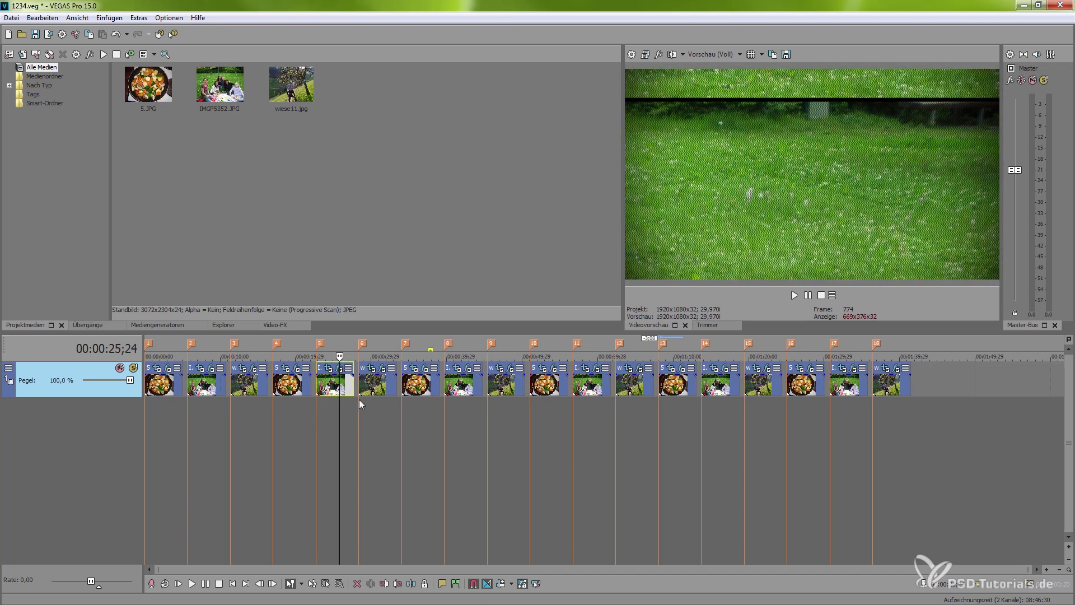
Set the sixth clip's HitFilm Vibrance radius to about 0,29 and intensity to about 0,83
{"action": "left_click", "coordinate": [375, 381]}
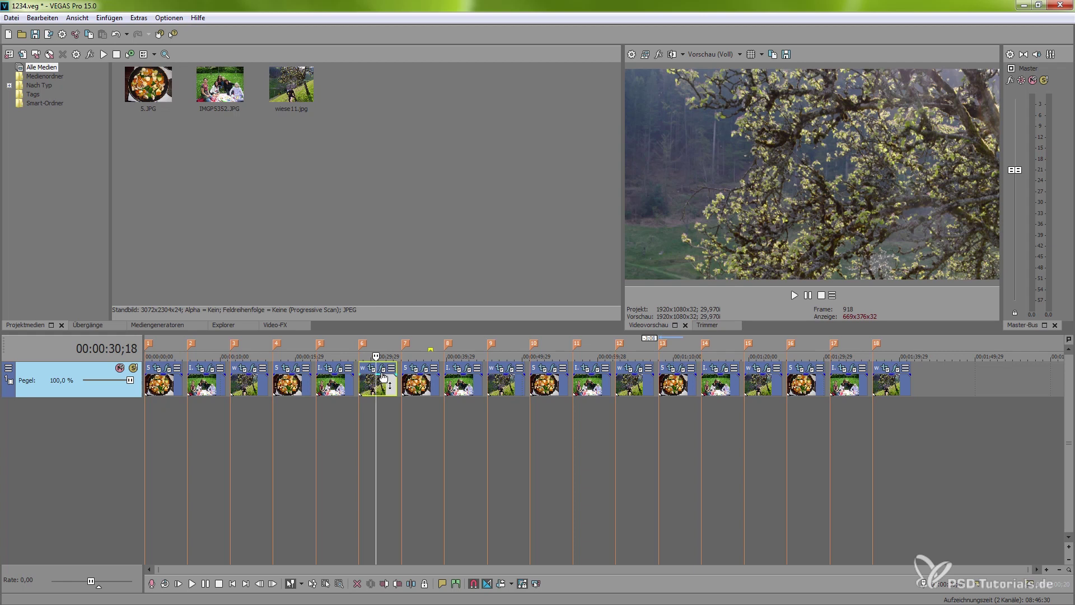
{"action": "left_click", "coordinate": [383, 368]}
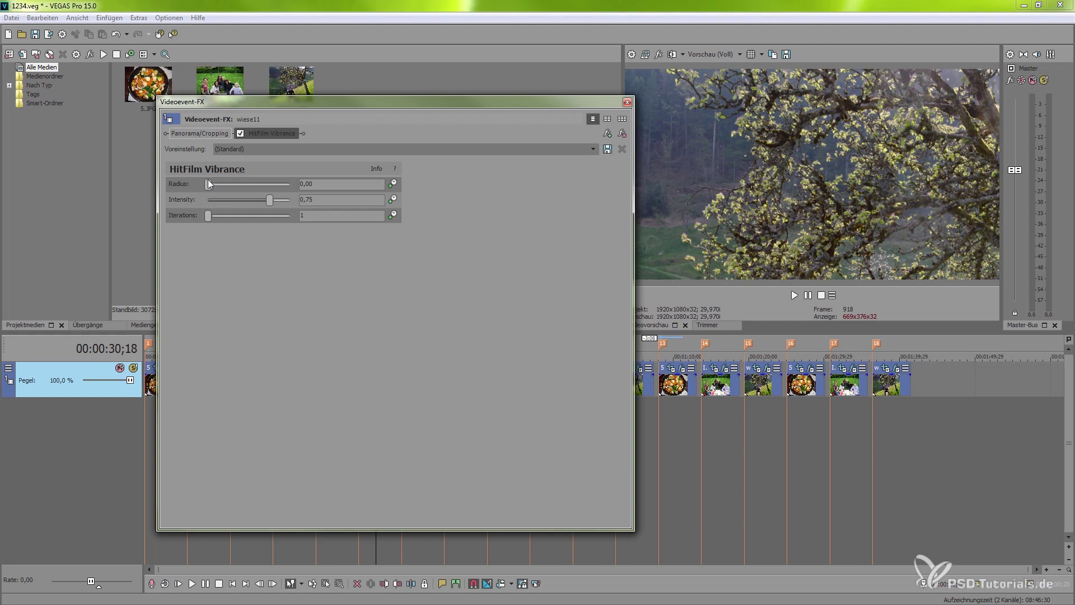
{"action": "mouse_move", "coordinate": [208, 184]}
{"action": "left_mouse_down"}
{"action": "mouse_move", "coordinate": [250, 186]}
{"action": "mouse_move", "coordinate": [193, 182]}
{"action": "left_mouse_up"}
{"action": "left_click_drag", "start_coordinate": [209, 182], "coordinate": [217, 179]}
{"action": "mouse_move", "coordinate": [270, 200]}
{"action": "left_mouse_down"}
{"action": "mouse_move", "coordinate": [290, 200]}
{"action": "mouse_move", "coordinate": [230, 193]}
{"action": "mouse_move", "coordinate": [280, 205]}
{"action": "left_mouse_up"}
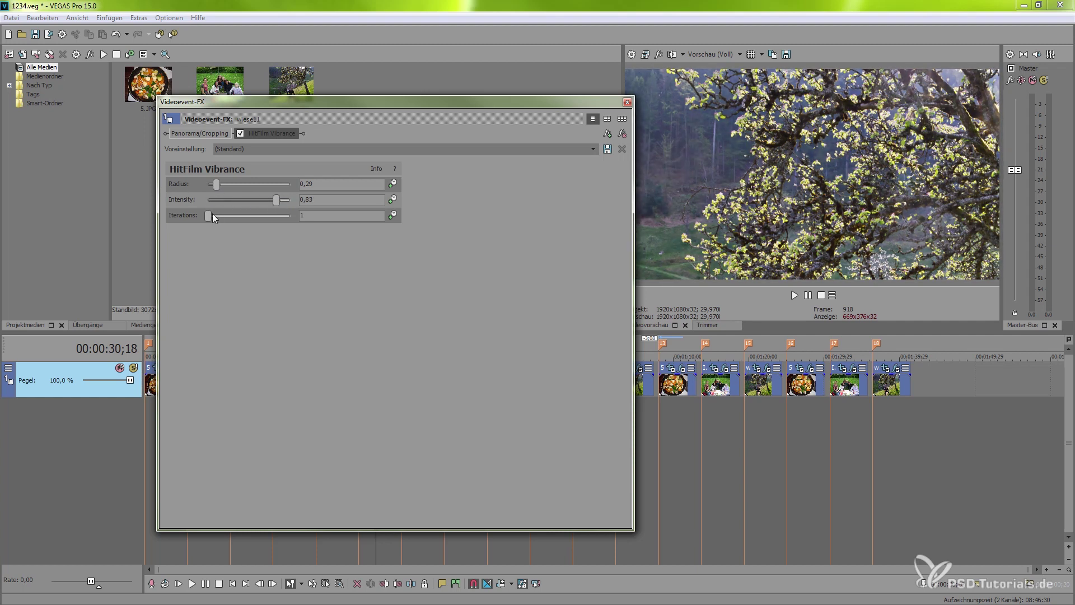
Set the sixth clip's HitFilm Vibrance iterations to 2 and toggle the effect off and on to compare the preview
{"action": "mouse_move", "coordinate": [208, 216]}
{"action": "left_mouse_down"}
{"action": "mouse_move", "coordinate": [250, 220]}
{"action": "mouse_move", "coordinate": [200, 213]}
{"action": "left_mouse_up"}
{"action": "left_click", "coordinate": [213, 215]}
{"action": "left_click", "coordinate": [240, 133]}
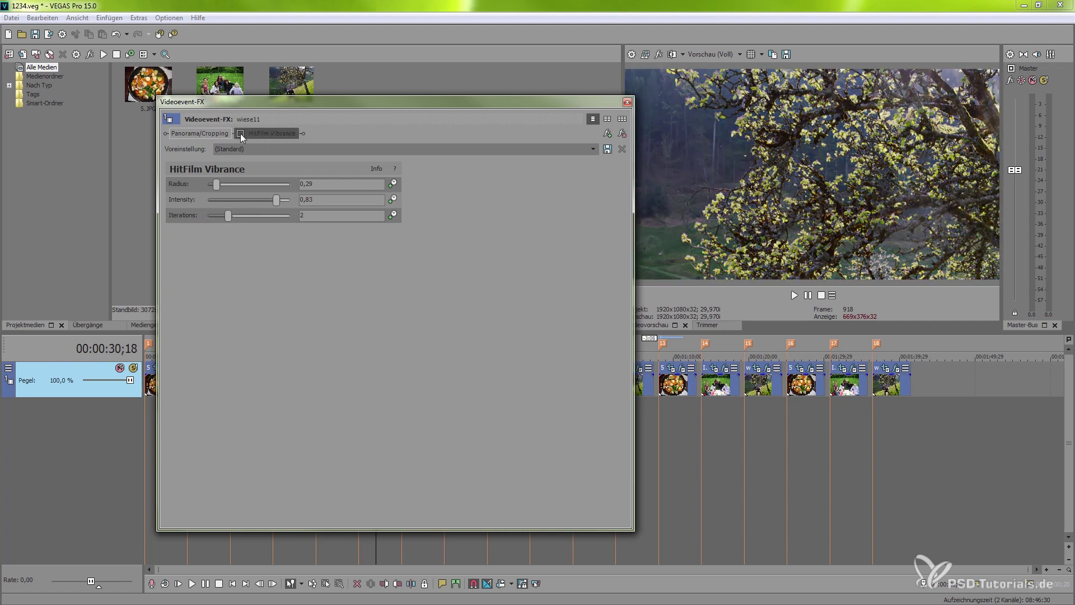
{"action": "left_click", "coordinate": [240, 133]}
{"action": "left_click", "coordinate": [241, 134]}
{"action": "left_click", "coordinate": [241, 133]}
{"action": "left_click", "coordinate": [240, 133]}
{"action": "left_click", "coordinate": [241, 133]}
{"action": "left_click", "coordinate": [241, 134]}
{"action": "left_click", "coordinate": [240, 133]}
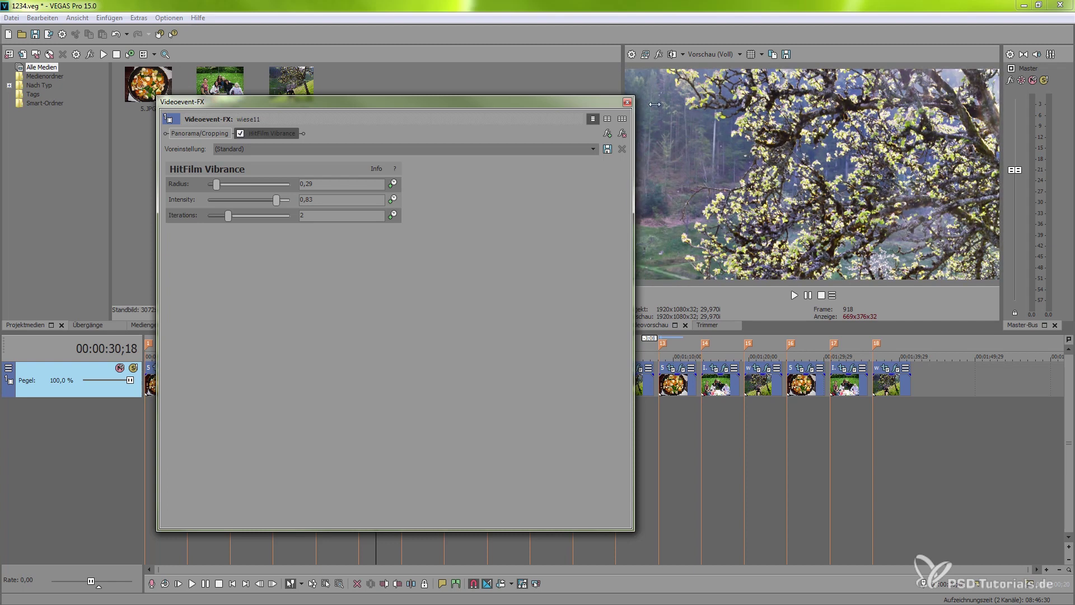
{"action": "left_click", "coordinate": [627, 102]}
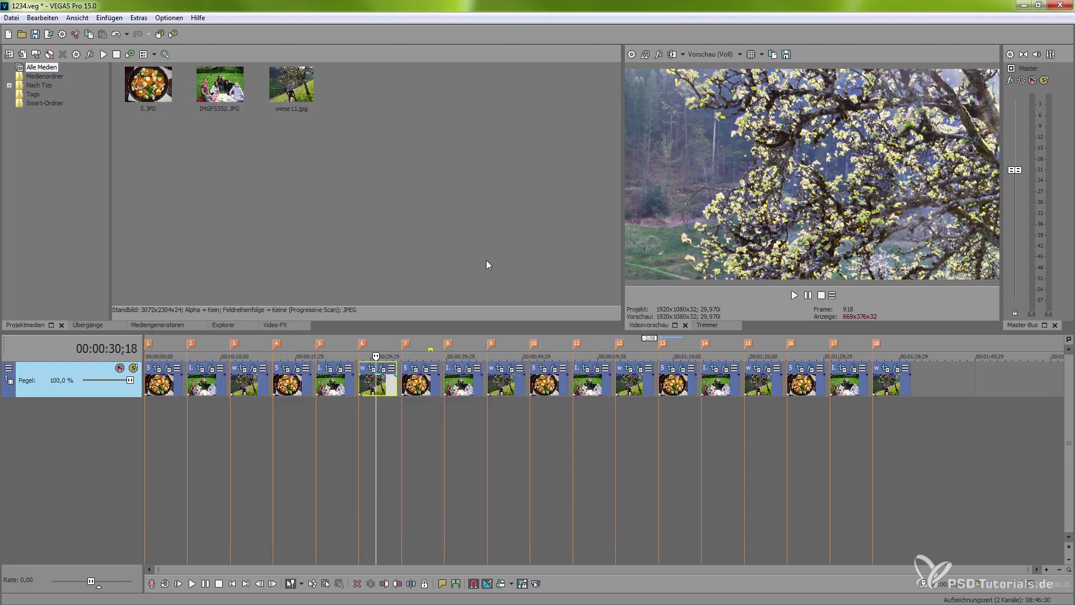
Set the seventh clip's HitFilm Witness Protection size to about 0,67
{"action": "left_click", "coordinate": [421, 379]}
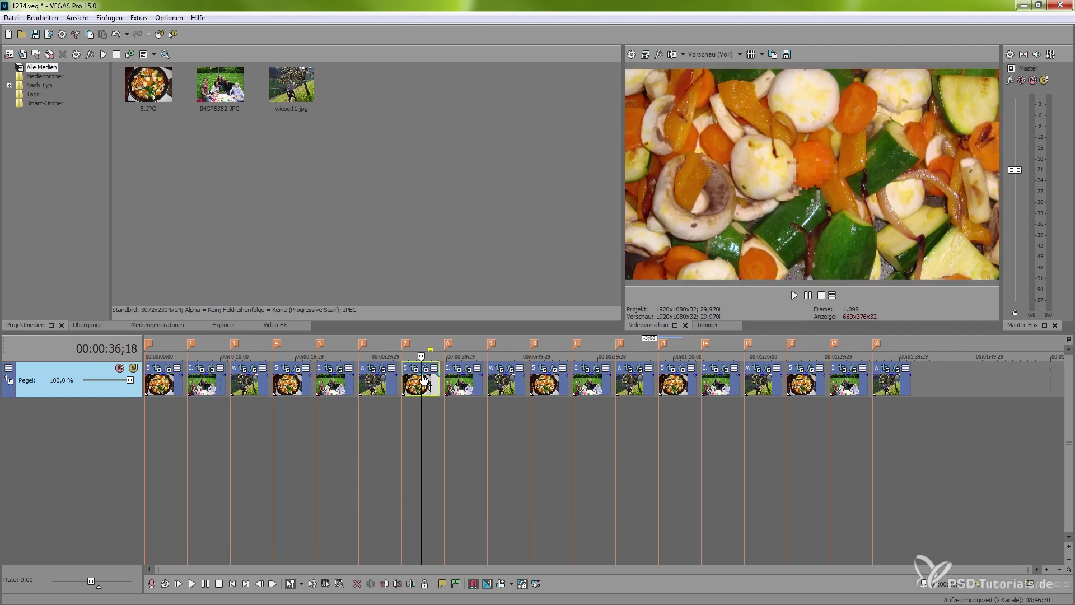
{"action": "left_click", "coordinate": [424, 368]}
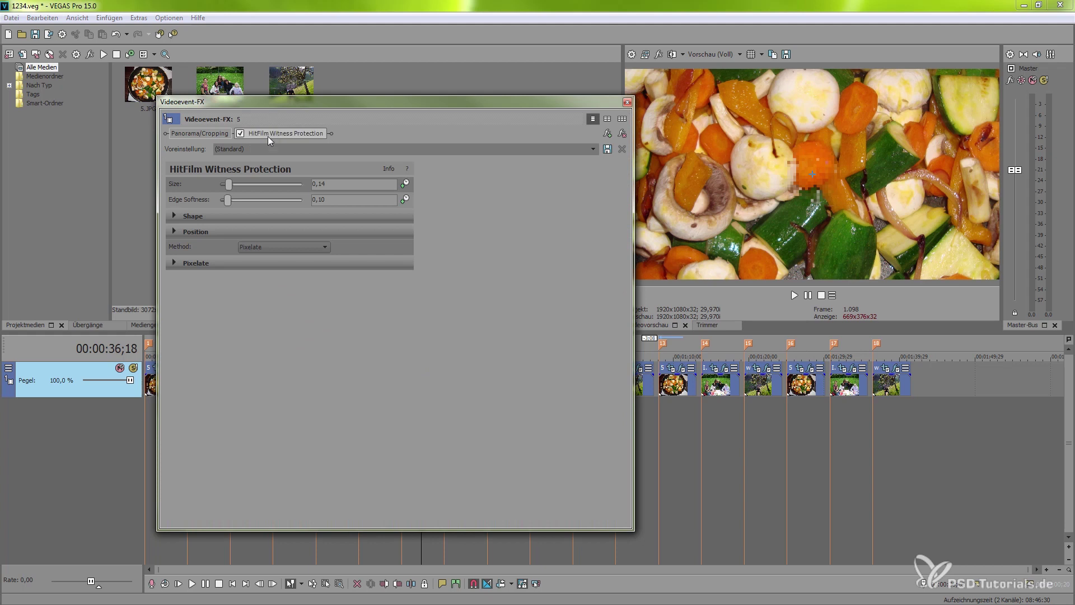
{"action": "left_click_drag", "start_coordinate": [227, 183], "coordinate": [282, 187]}
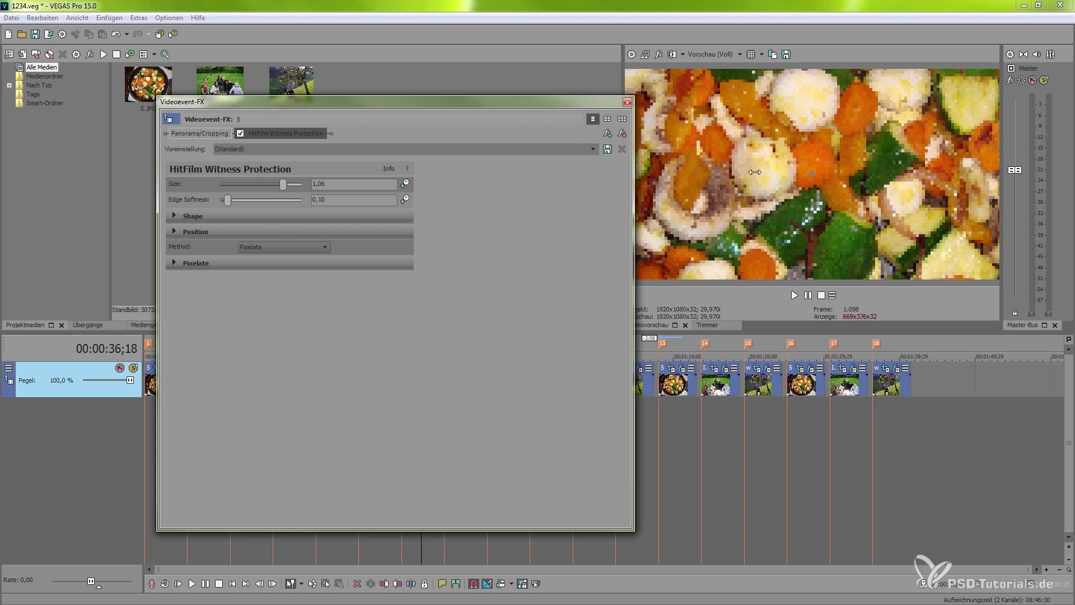
{"action": "left_click_drag", "start_coordinate": [282, 182], "coordinate": [260, 185]}
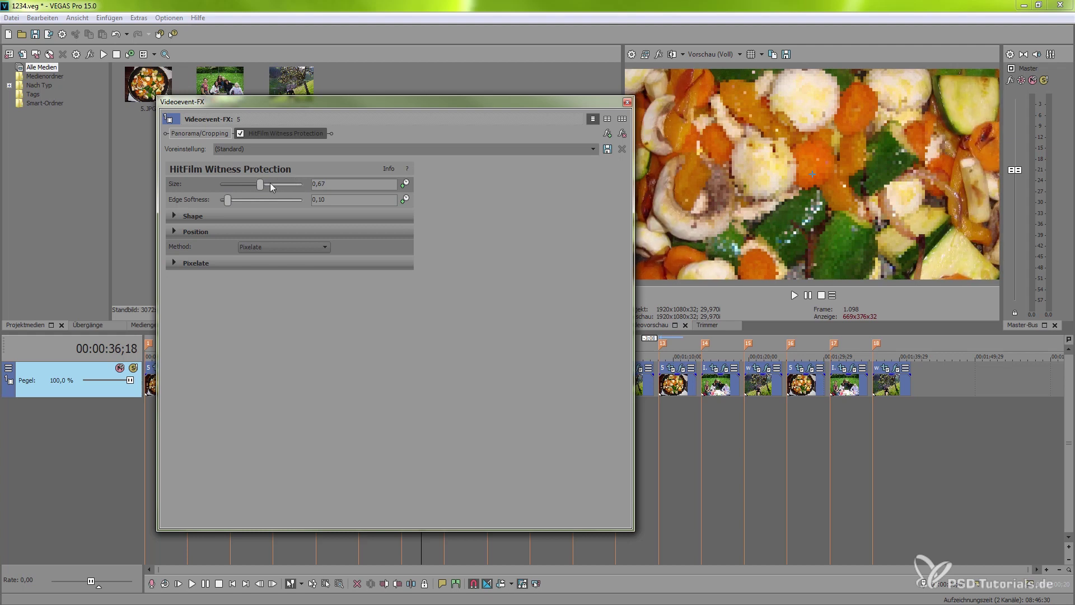
{"action": "left_click", "coordinate": [627, 102]}
Set the Red value of the eighth clip's HitFilm Channel Mixer red channel to about 1,54 and raise its Const slightly
{"action": "left_click", "coordinate": [469, 387]}
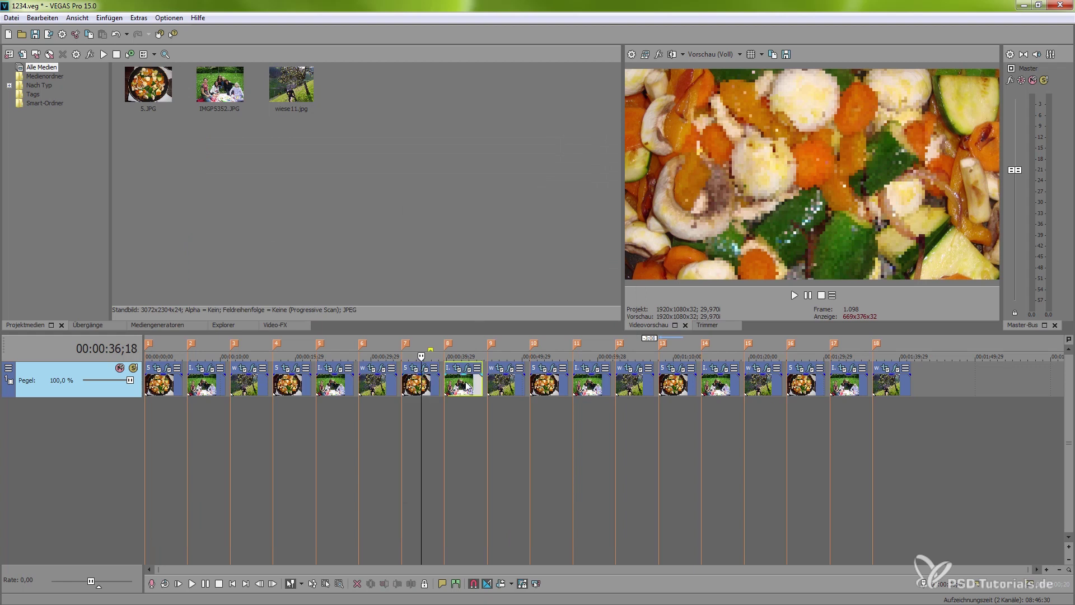
{"action": "left_click", "coordinate": [470, 369]}
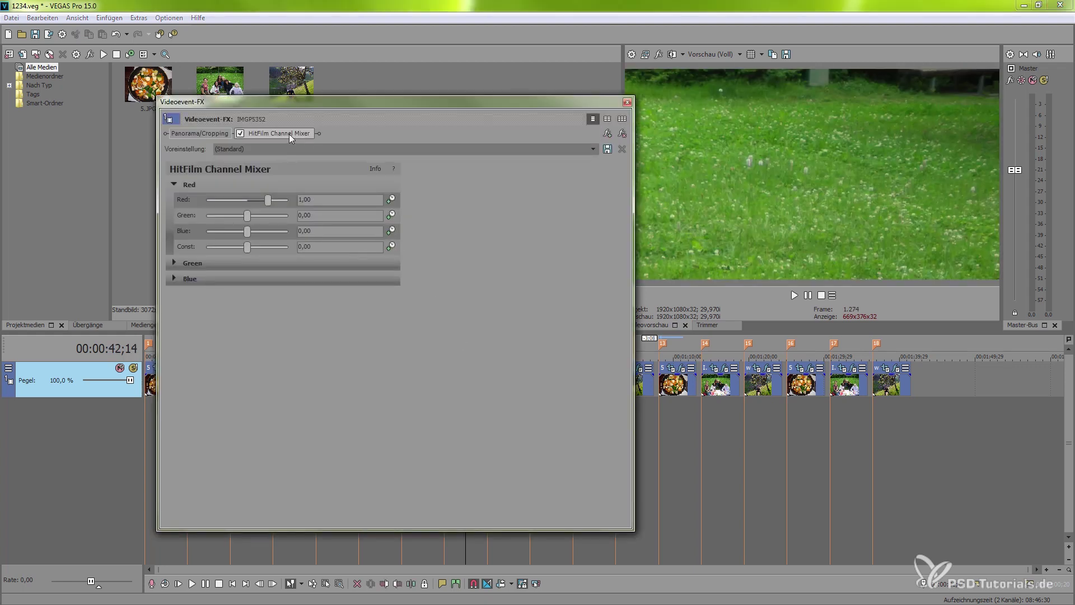
{"action": "left_click", "coordinate": [257, 200]}
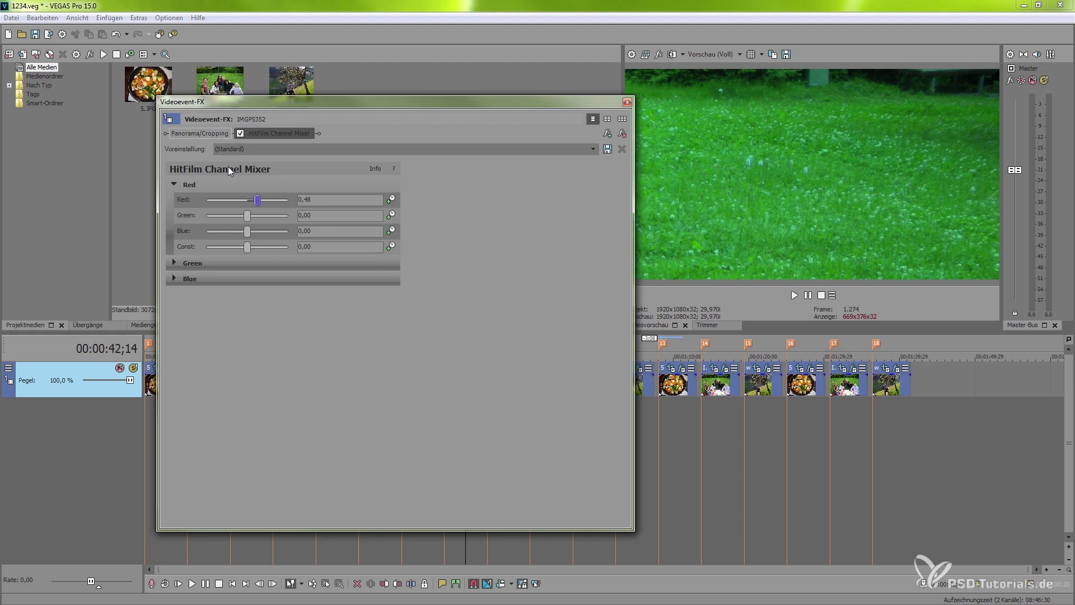
{"action": "left_click_drag", "start_coordinate": [259, 204], "coordinate": [285, 200]}
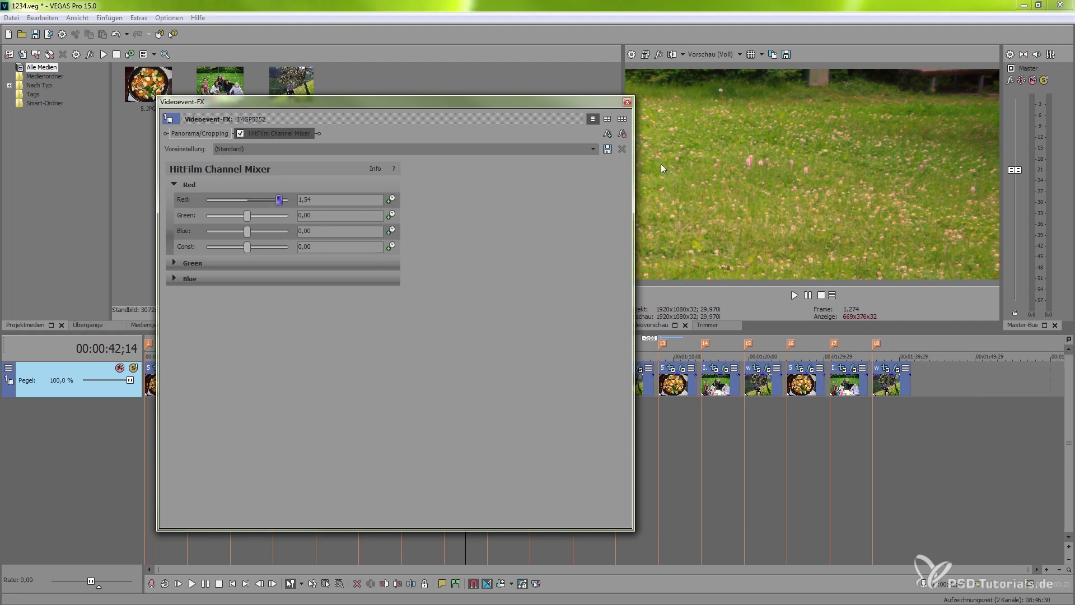
{"action": "mouse_move", "coordinate": [247, 247]}
{"action": "left_mouse_down"}
{"action": "mouse_move", "coordinate": [267, 248]}
{"action": "mouse_move", "coordinate": [237, 249]}
{"action": "mouse_move", "coordinate": [250, 248]}
{"action": "left_mouse_up"}
{"action": "left_click", "coordinate": [627, 102]}
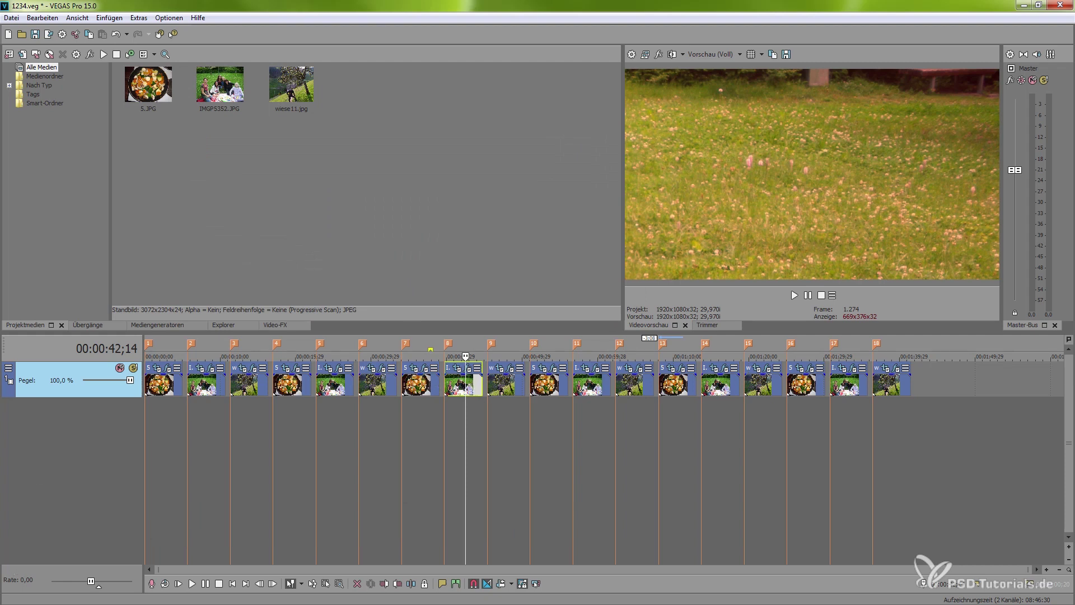
Set the ninth clip's HitFilm Channel Swapper to take red from Green, comparing it with the Red option in the preview
{"action": "left_click", "coordinate": [473, 385]}
{"action": "left_click", "coordinate": [513, 402]}
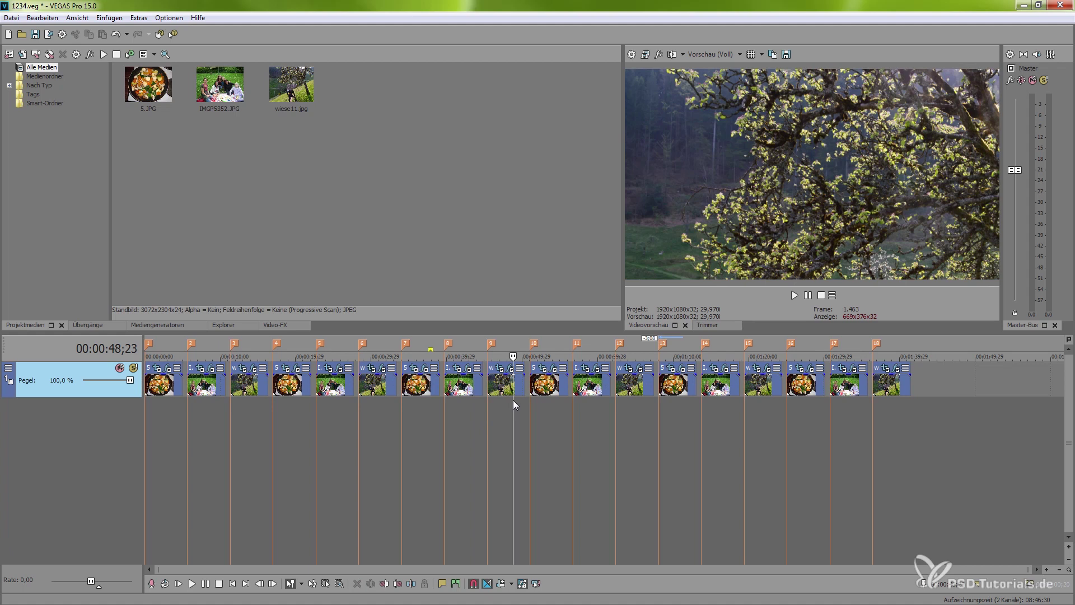
{"action": "left_click", "coordinate": [513, 368]}
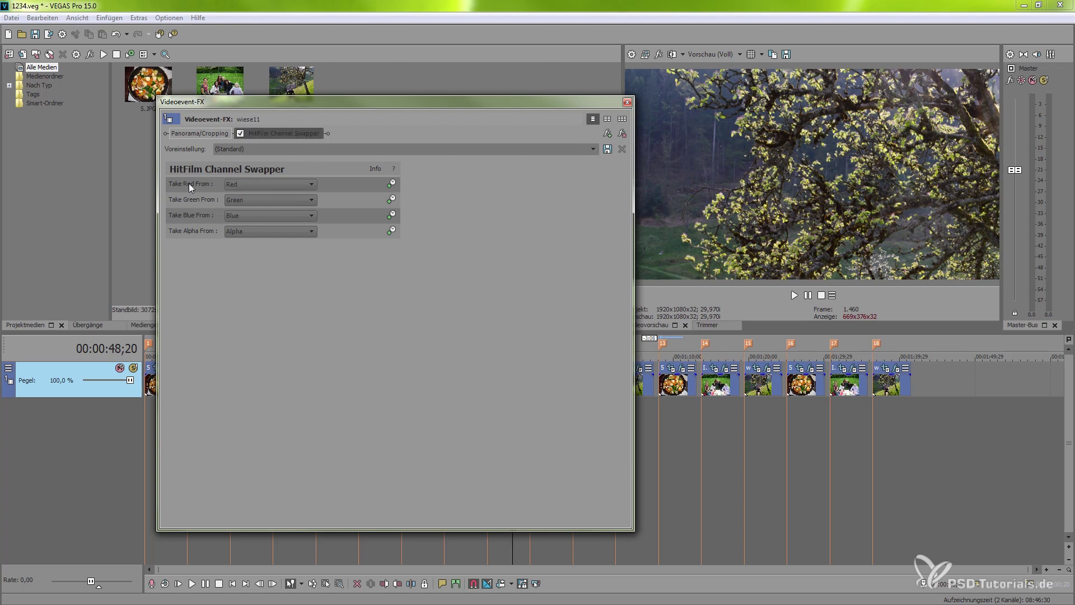
{"action": "left_click", "coordinate": [266, 183]}
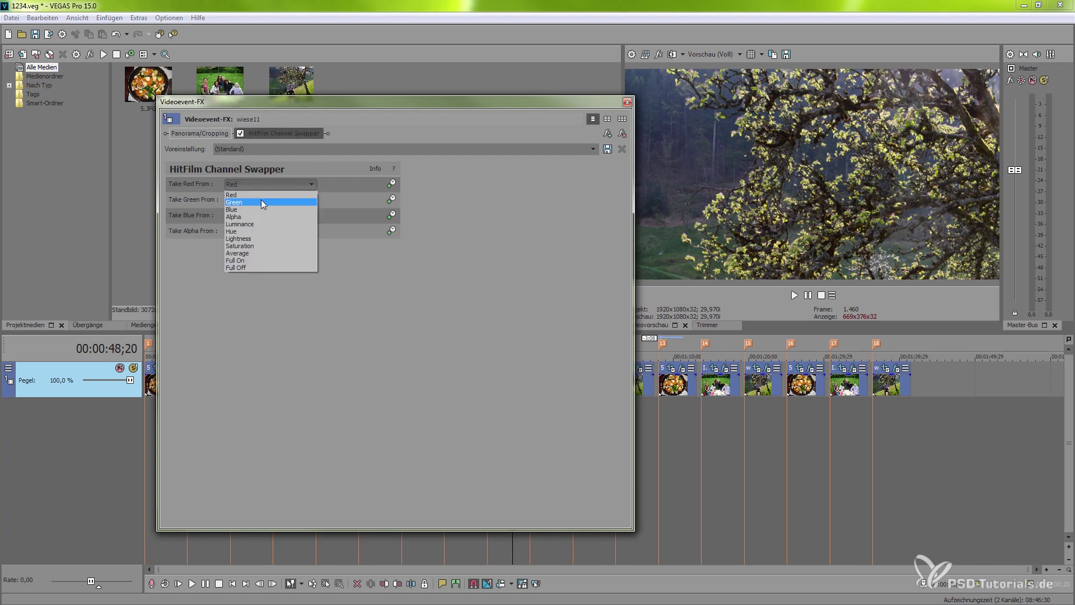
{"action": "left_click", "coordinate": [261, 201]}
{"action": "left_click_drag", "start_coordinate": [516, 106], "coordinate": [466, 99]}
{"action": "left_click", "coordinate": [218, 169]}
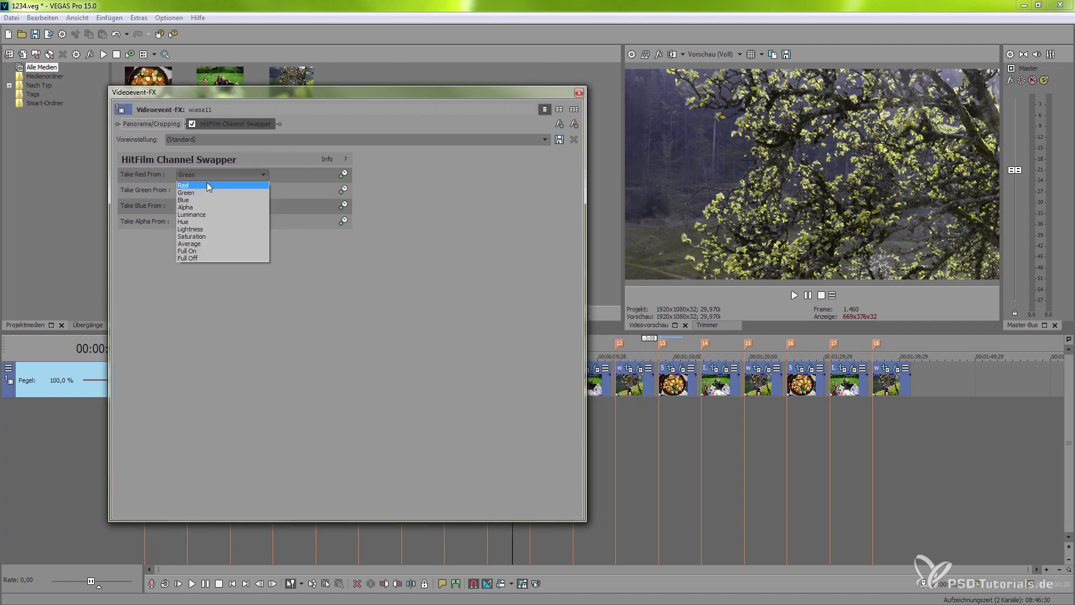
{"action": "left_click", "coordinate": [203, 186]}
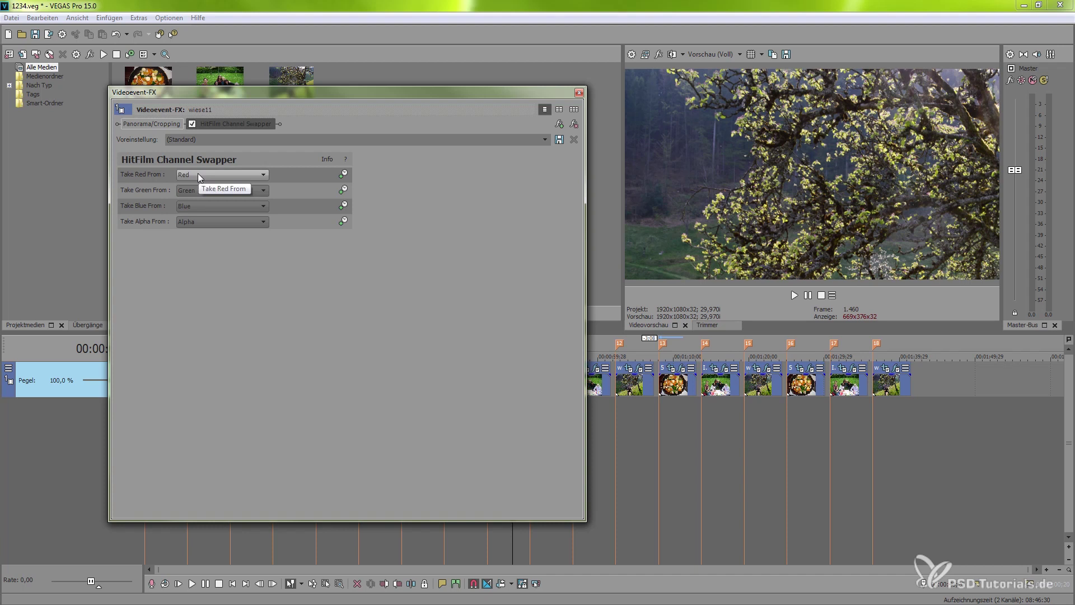
{"action": "left_click", "coordinate": [197, 173]}
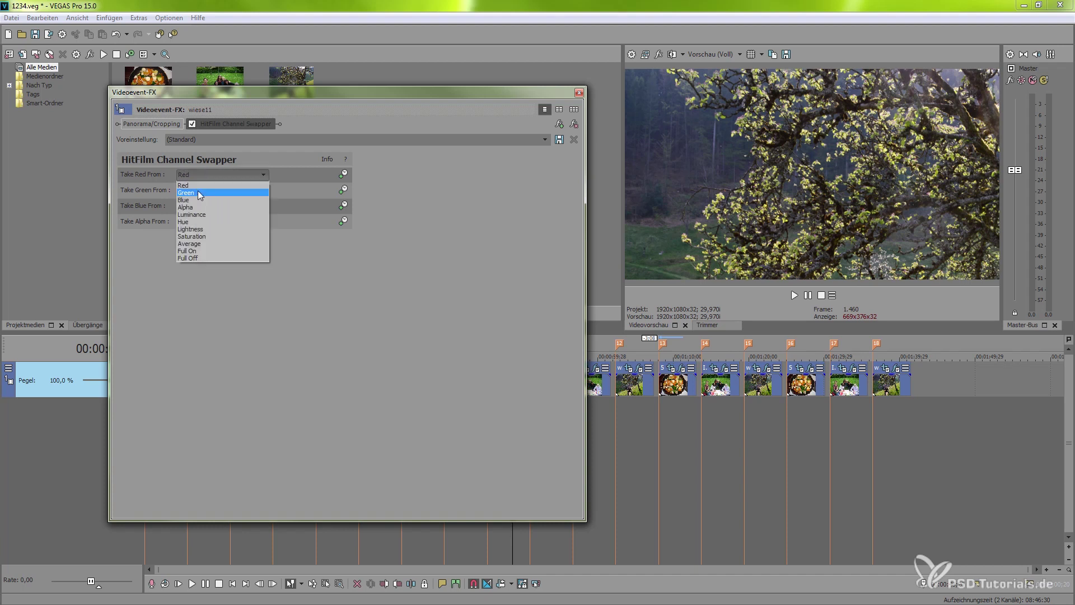
{"action": "left_click", "coordinate": [201, 192]}
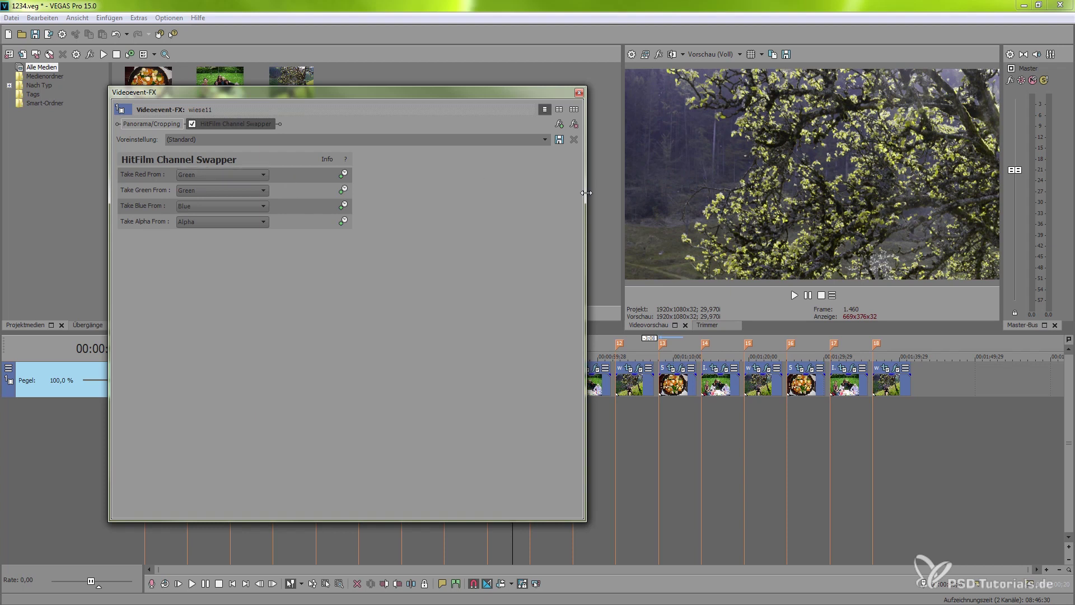
{"action": "left_click", "coordinate": [580, 93]}
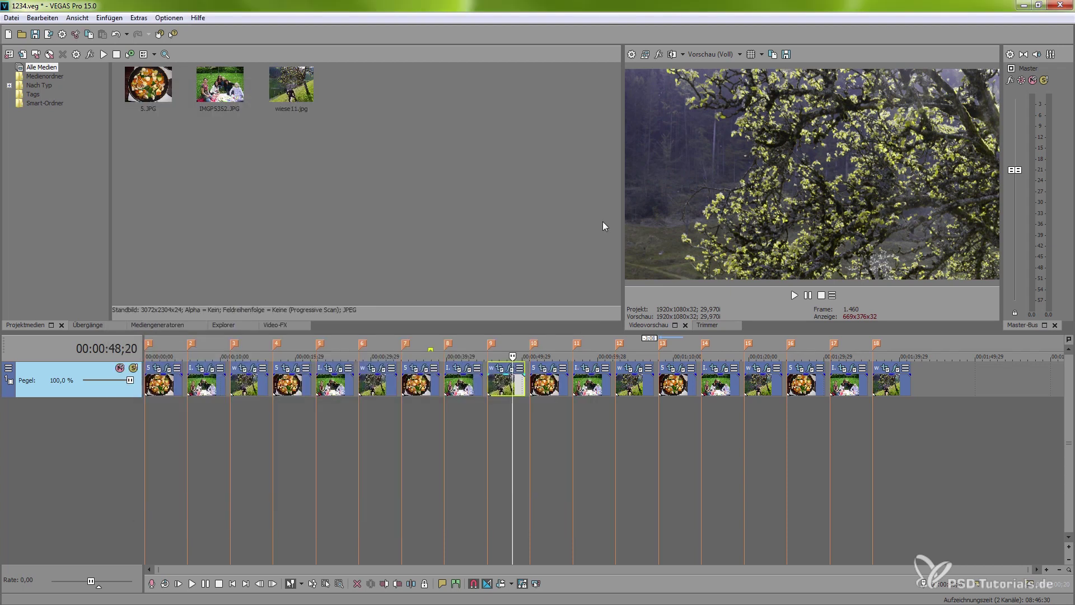
Try about 9989,80 for the tenth clip's HitFilm Color Temperature and settle on a milder bluish tint
{"action": "left_click", "coordinate": [548, 387]}
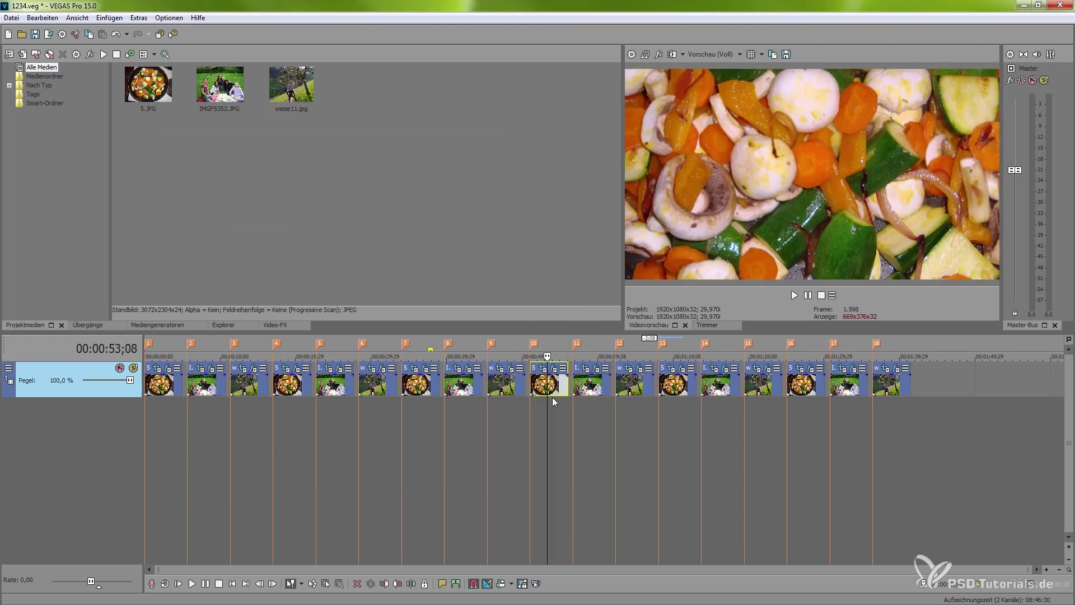
{"action": "left_click", "coordinate": [552, 368]}
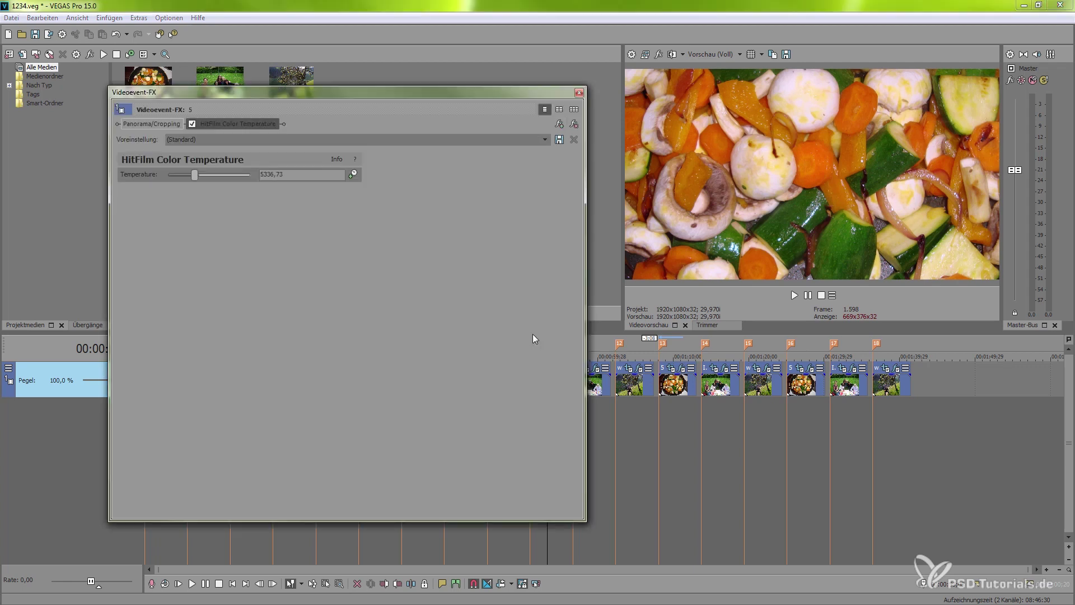
{"action": "left_click", "coordinate": [196, 174]}
{"action": "left_click_drag", "start_coordinate": [184, 177], "coordinate": [214, 177]}
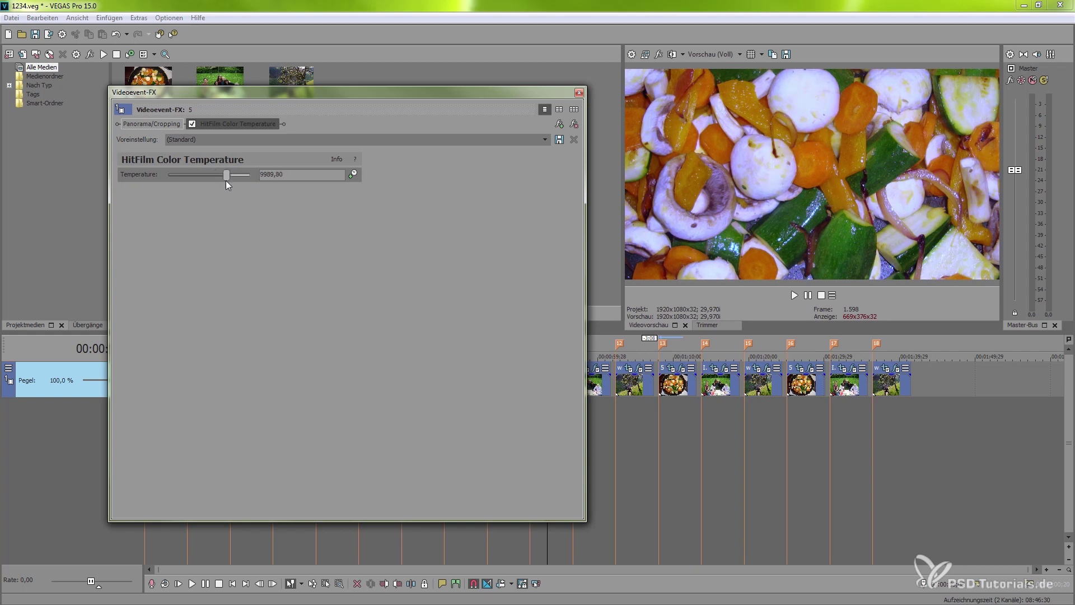
{"action": "left_click", "coordinate": [579, 92]}
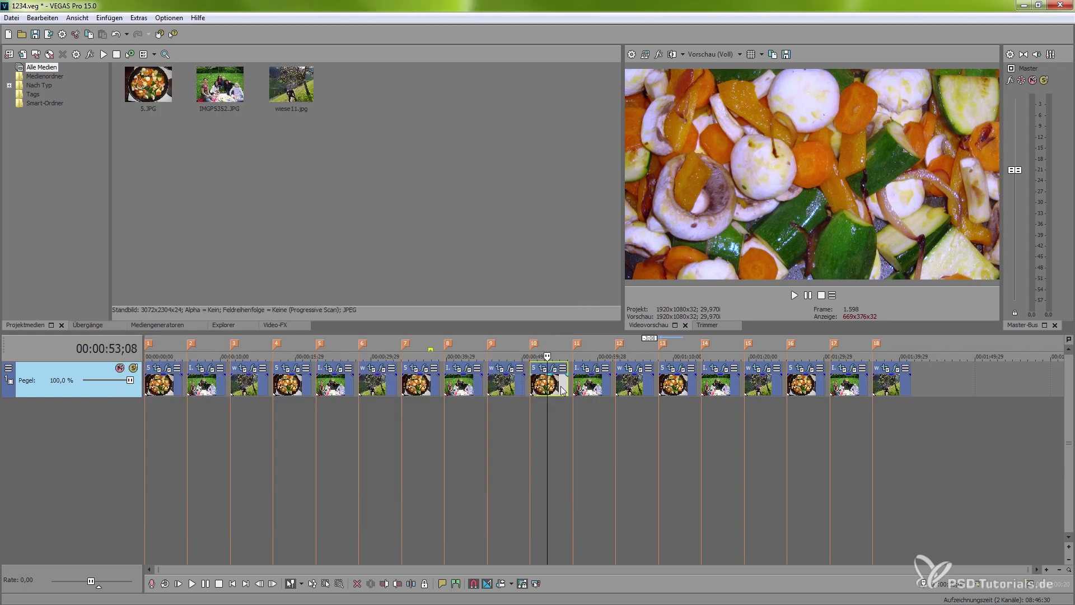
Sample a yellow (50; 0,66; 0,87) from the food thumbnail as the eleventh clip's HitFilm Color Vibrance color and set vibrance to about 1,55
{"action": "left_click", "coordinate": [596, 376]}
{"action": "left_click", "coordinate": [597, 370]}
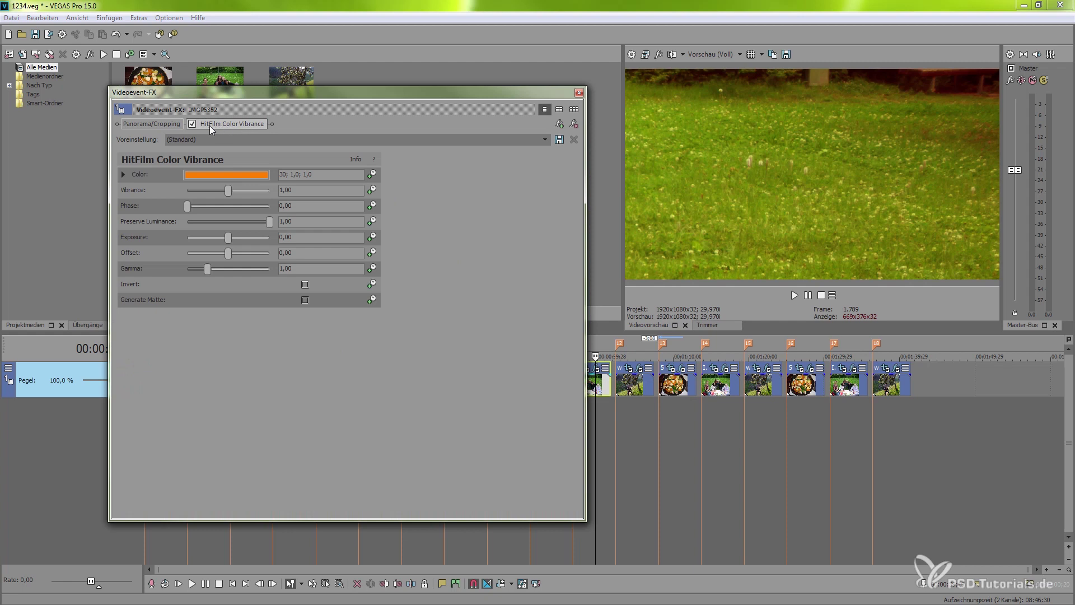
{"action": "left_click", "coordinate": [214, 175]}
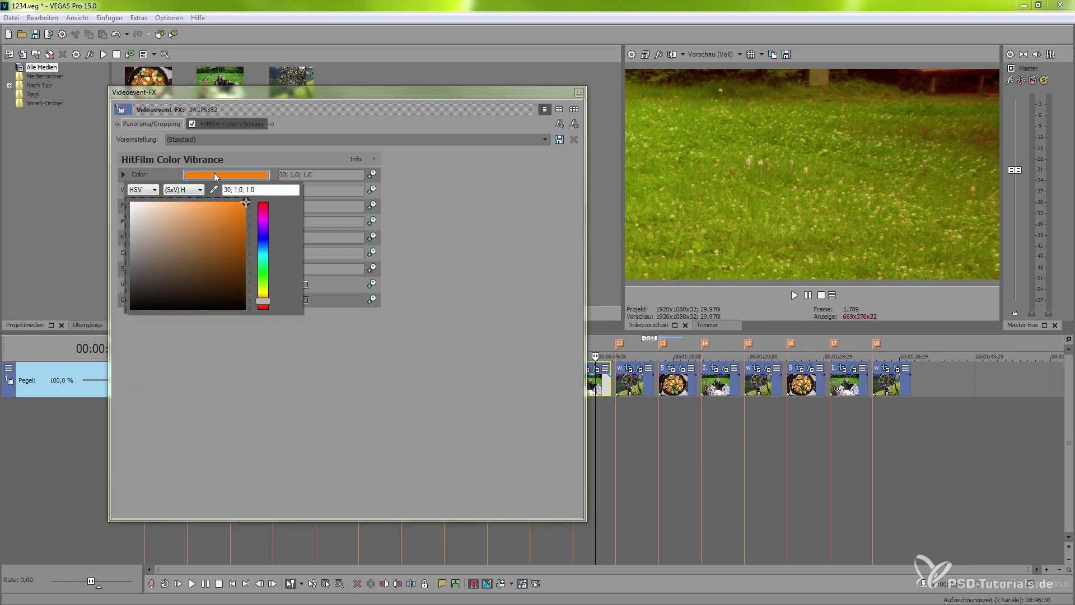
{"action": "left_click", "coordinate": [214, 189]}
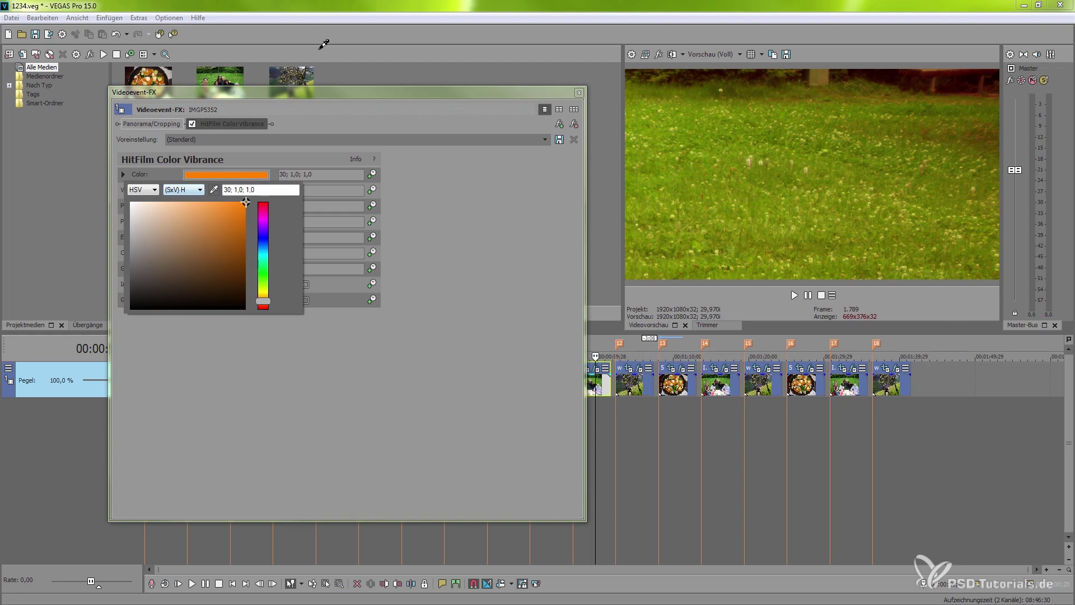
{"action": "left_click", "coordinate": [162, 78]}
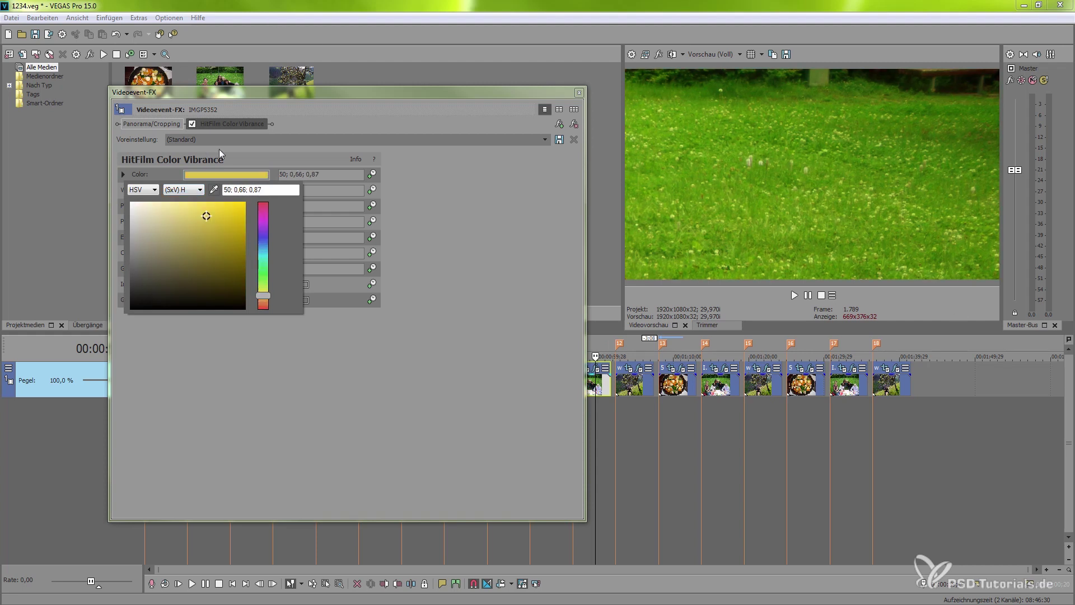
{"action": "left_click", "coordinate": [422, 200]}
{"action": "left_click_drag", "start_coordinate": [243, 192], "coordinate": [187, 198]}
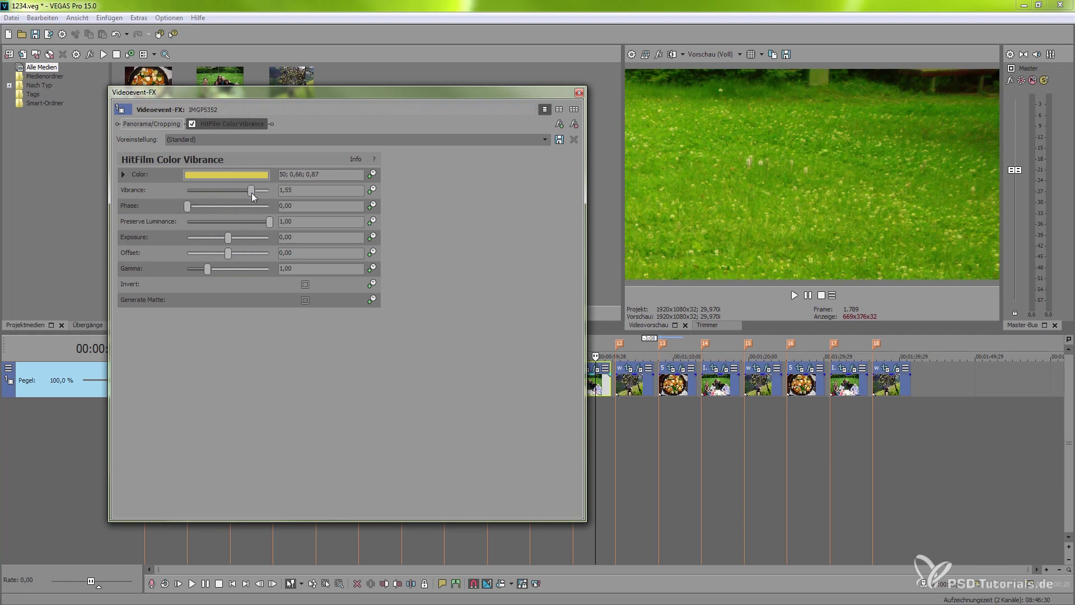
{"action": "left_click", "coordinate": [579, 92]}
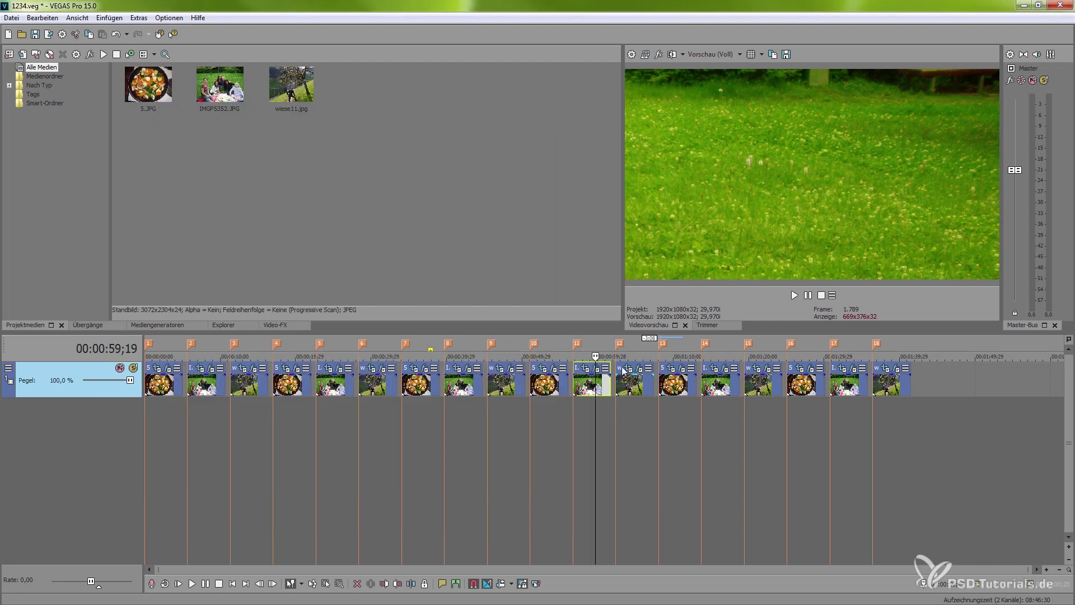
Set the twelfth clip's HitFilm Custom Gray to about red 0,69, green 0,07, blue 0,18, offset 0,04 and exposure 0,88
{"action": "left_click", "coordinate": [637, 392]}
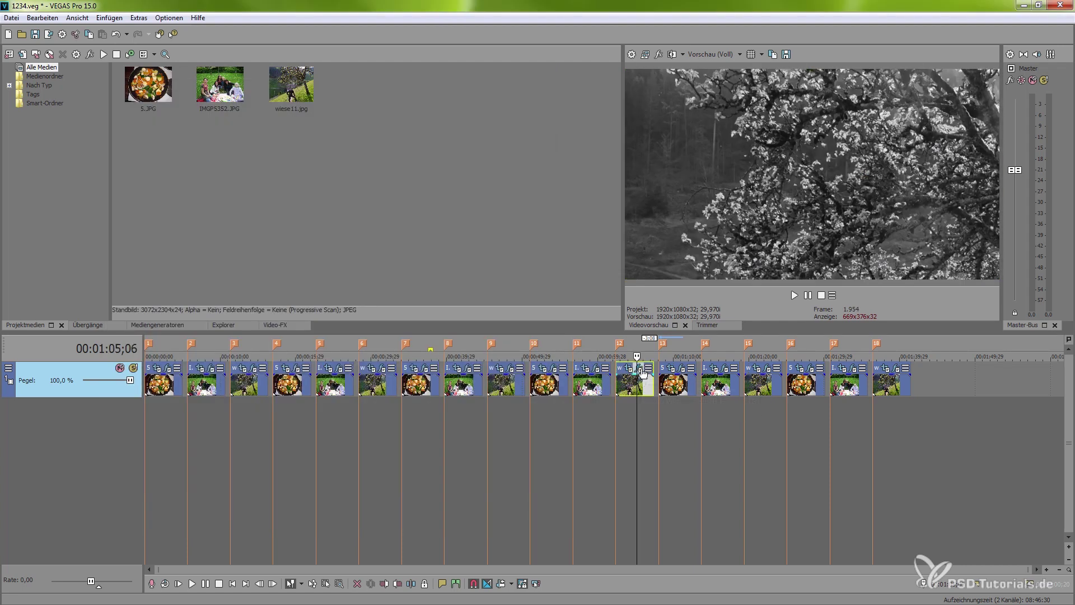
{"action": "left_click", "coordinate": [641, 371]}
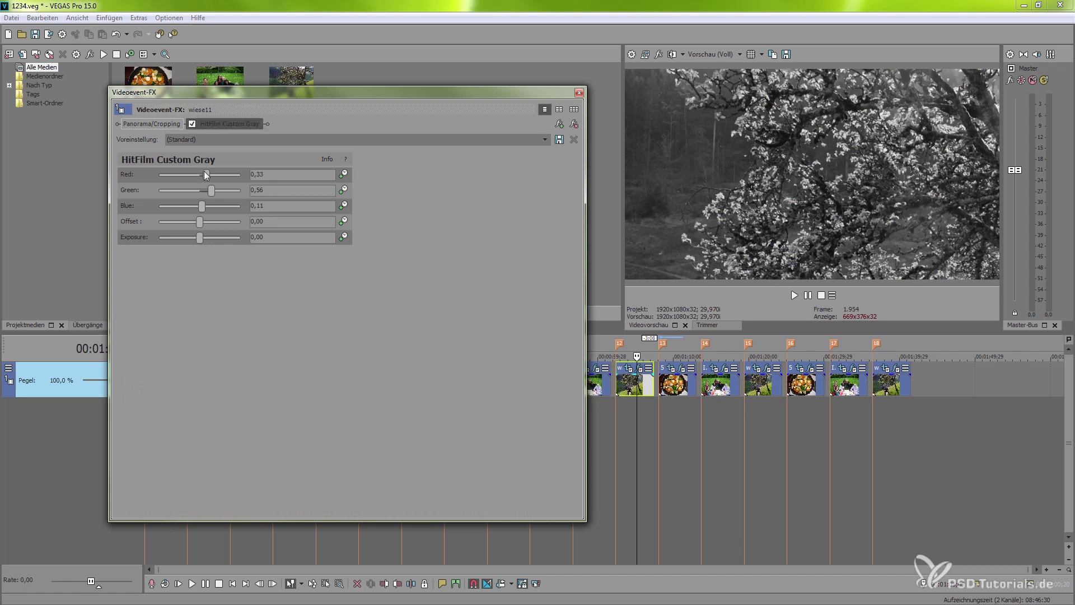
{"action": "left_click_drag", "start_coordinate": [207, 175], "coordinate": [213, 177]}
{"action": "left_click_drag", "start_coordinate": [200, 237], "coordinate": [218, 174]}
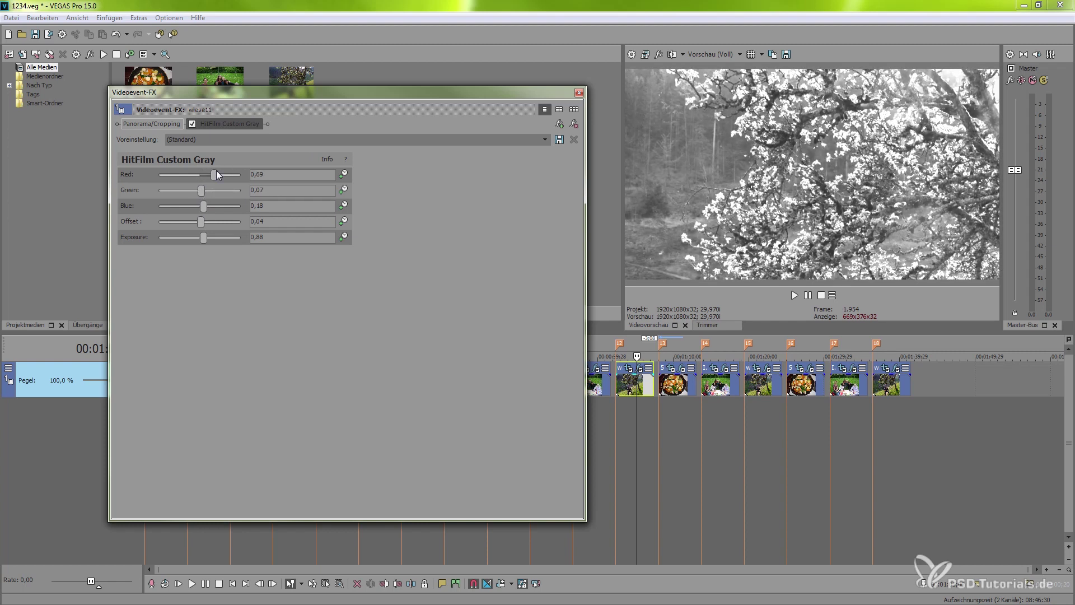
{"action": "left_click", "coordinate": [580, 94]}
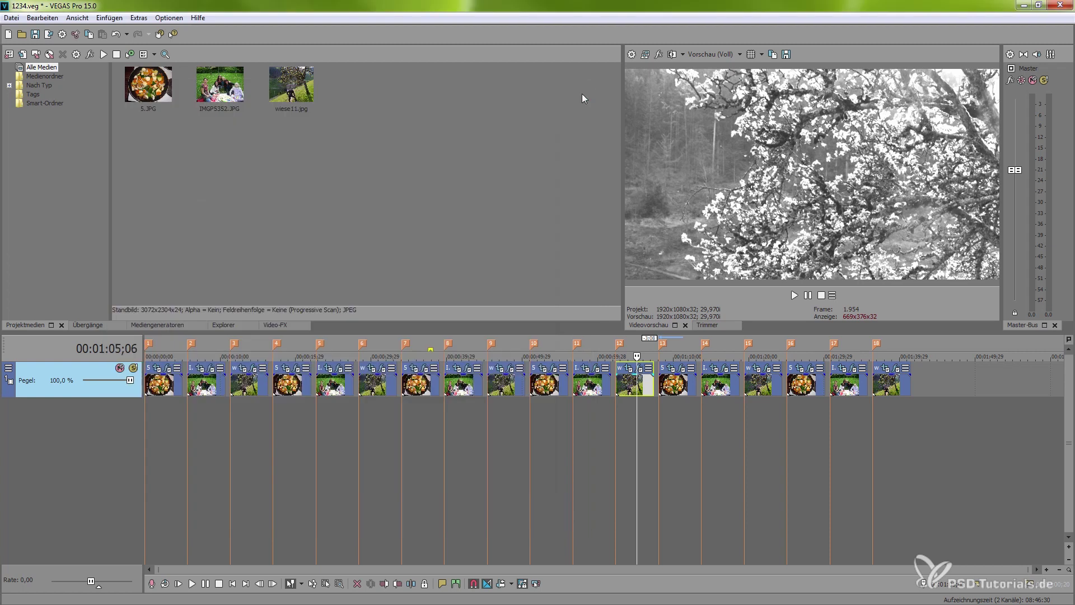
Adjust the thirteenth clip's HitFilm Glow Darks to about intensity 0,58, threshold 51,70 and radius 0,05
{"action": "left_click", "coordinate": [678, 386]}
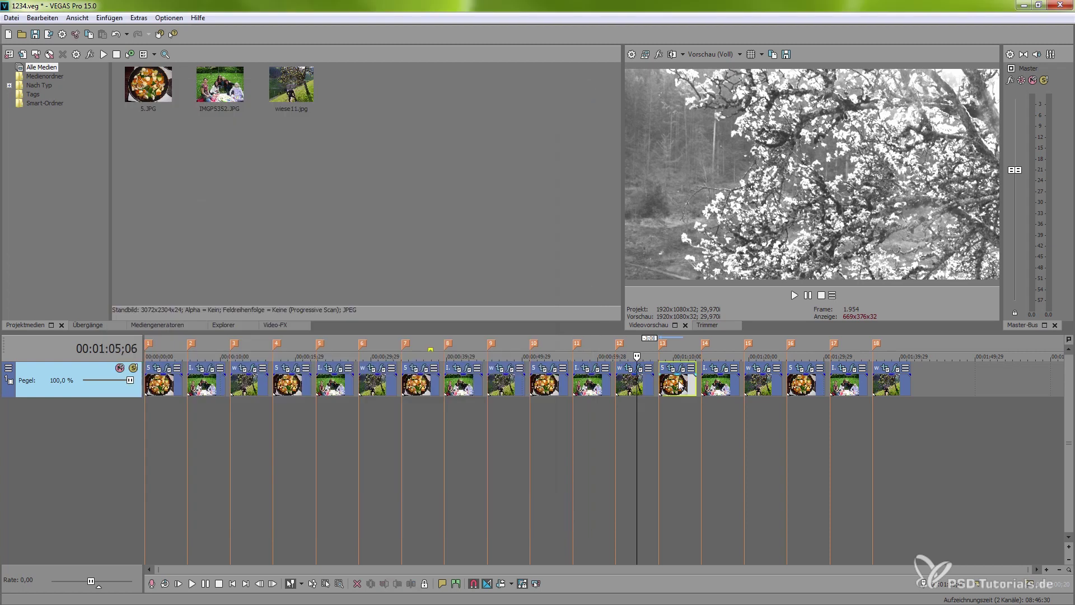
{"action": "left_click", "coordinate": [682, 368]}
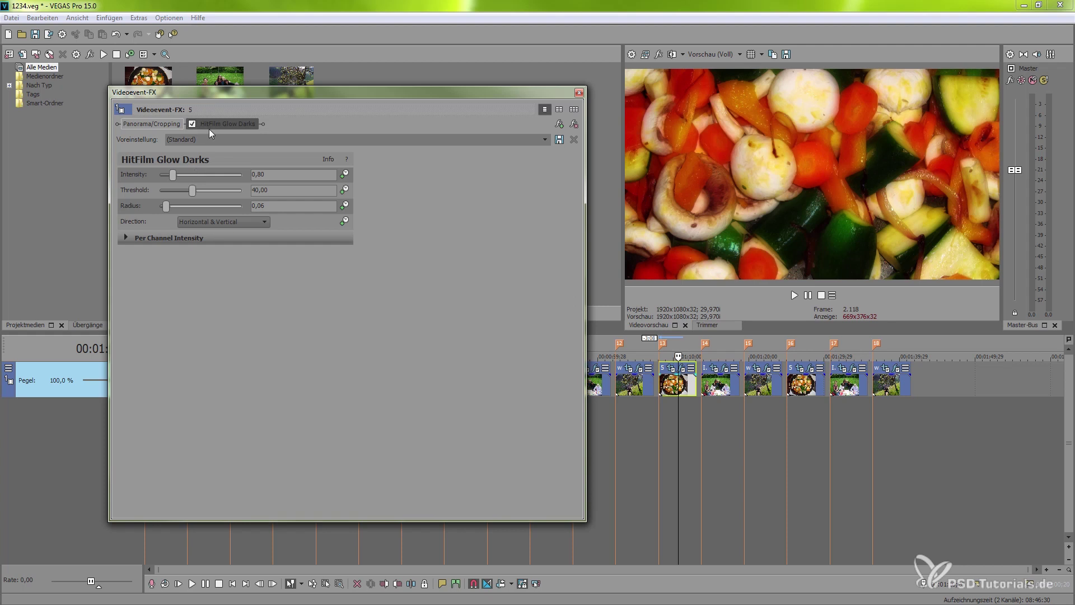
{"action": "left_click", "coordinate": [256, 124]}
{"action": "left_click_drag", "start_coordinate": [173, 172], "coordinate": [201, 189]}
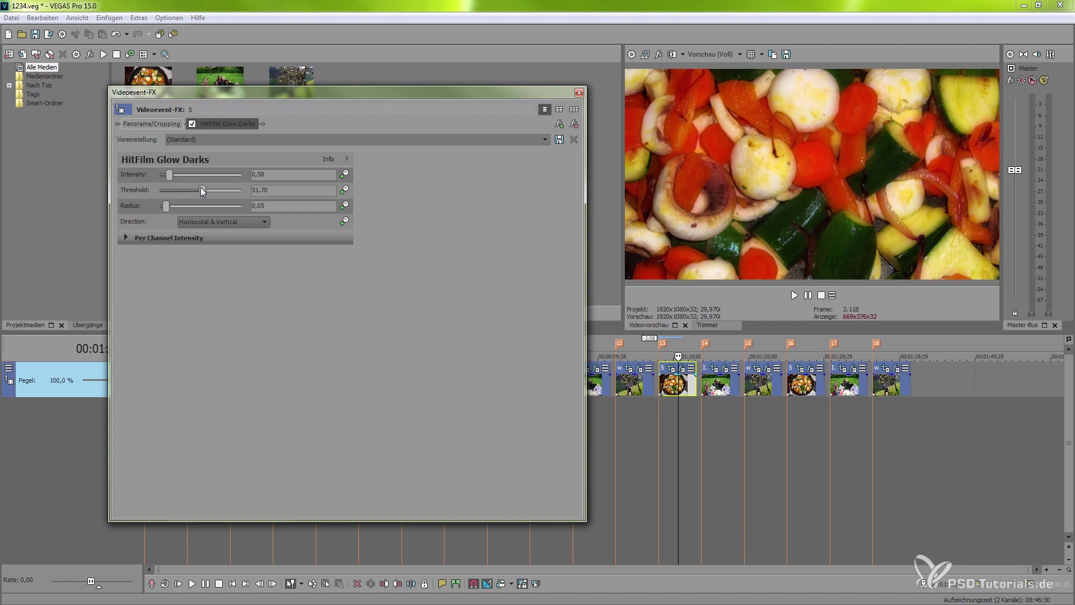
{"action": "left_click", "coordinate": [579, 92]}
Try adjusting the edge height of the fourteenth clip's HitFilm Grain Removal while watching the grass in the preview
{"action": "left_click", "coordinate": [720, 380]}
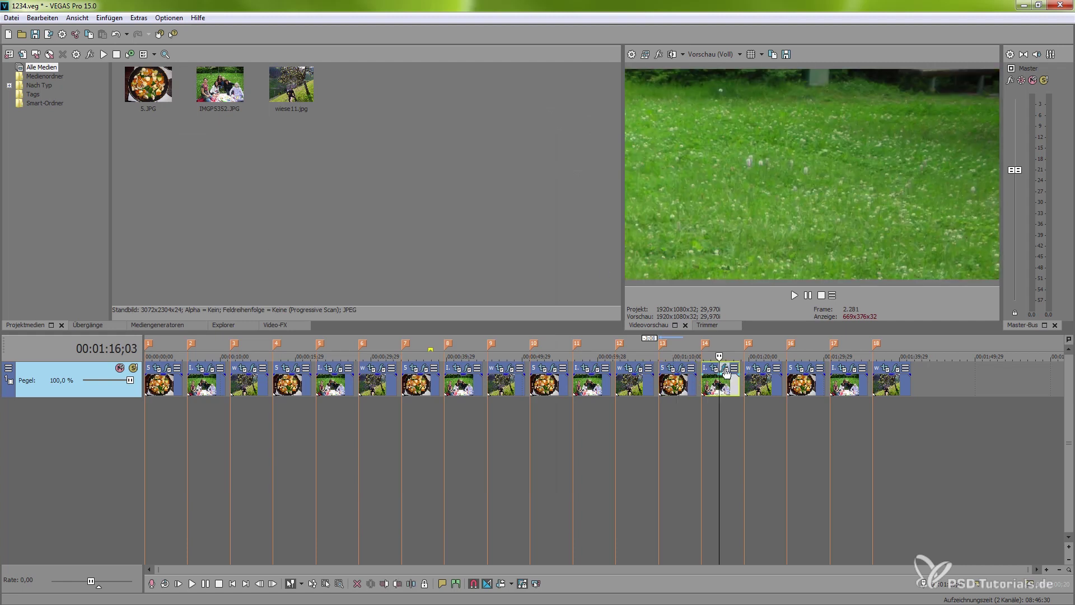
{"action": "left_click", "coordinate": [724, 368]}
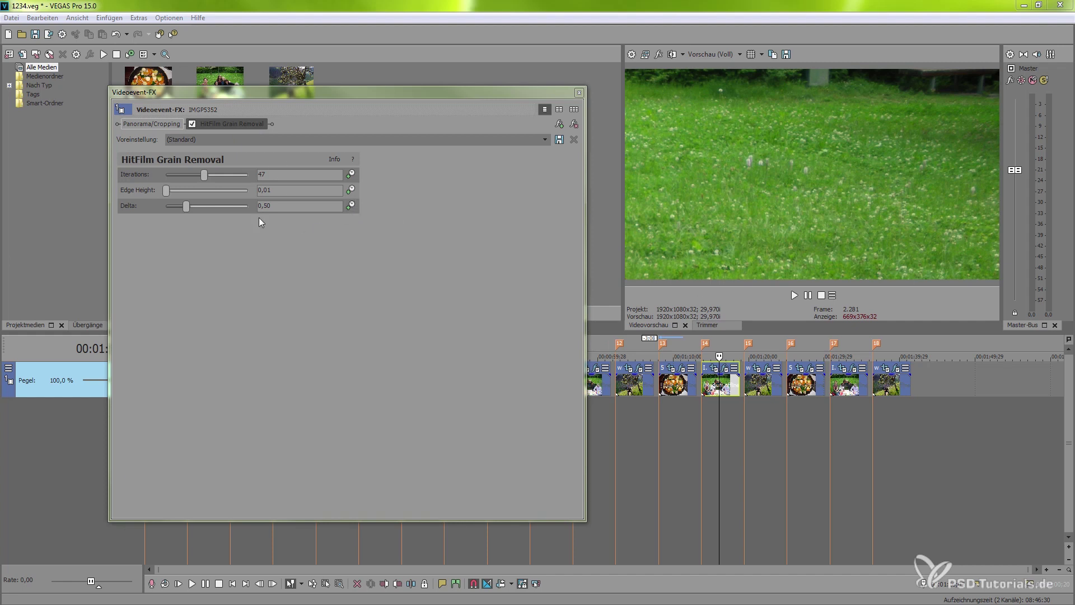
{"action": "left_click", "coordinate": [169, 185]}
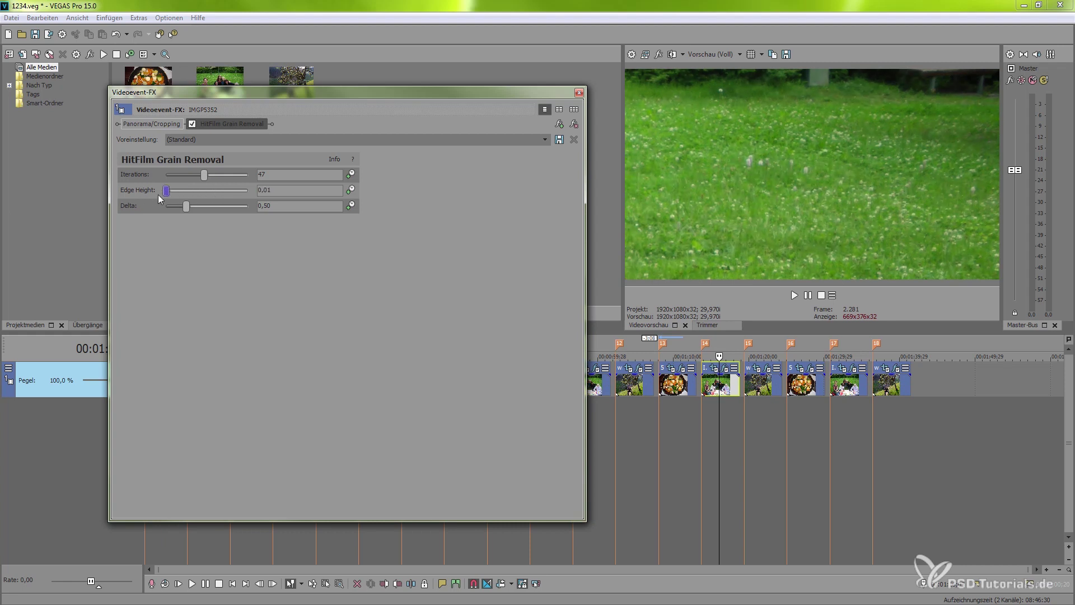
{"action": "left_click_drag", "start_coordinate": [174, 194], "coordinate": [167, 197]}
{"action": "left_click", "coordinate": [579, 92]}
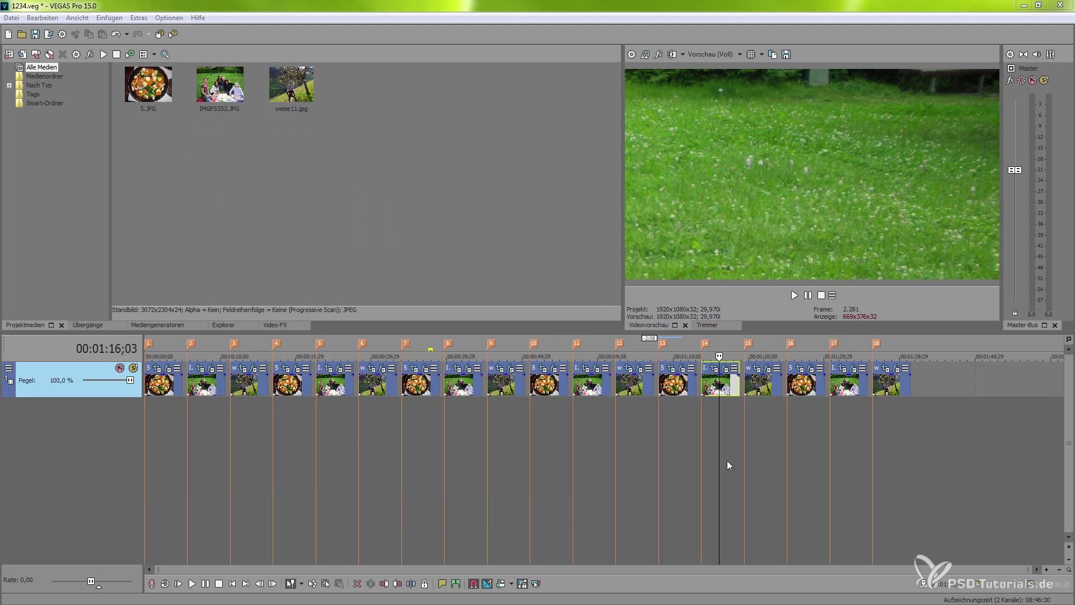
Try the 4:3 and 16:9 aspect ratios for the fifteenth clip's HitFilm Letterbox and return to 2.35:1
{"action": "left_click", "coordinate": [771, 386]}
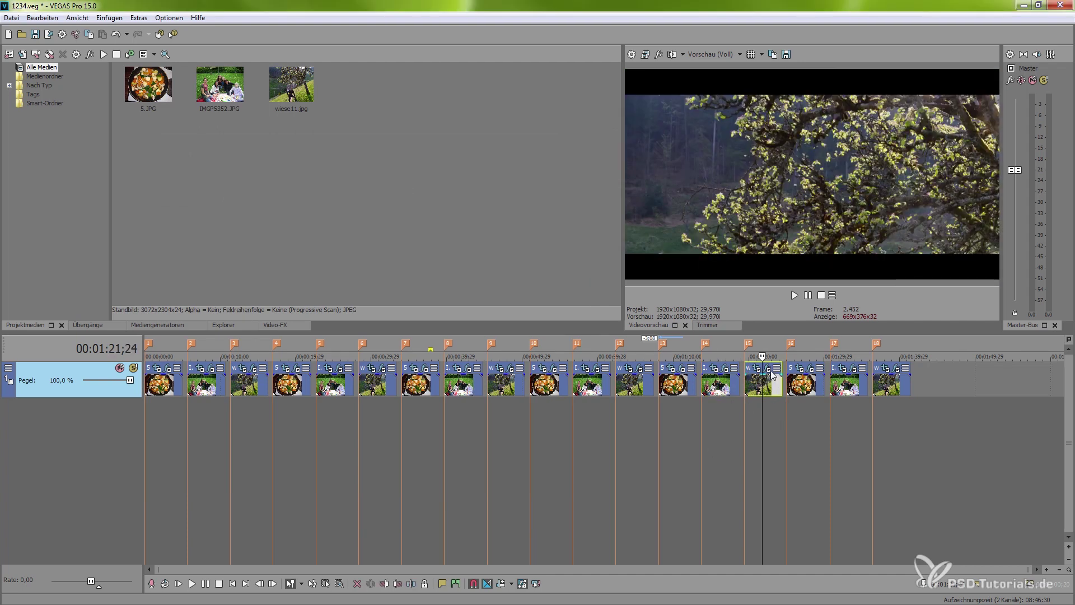
{"action": "left_click", "coordinate": [768, 368]}
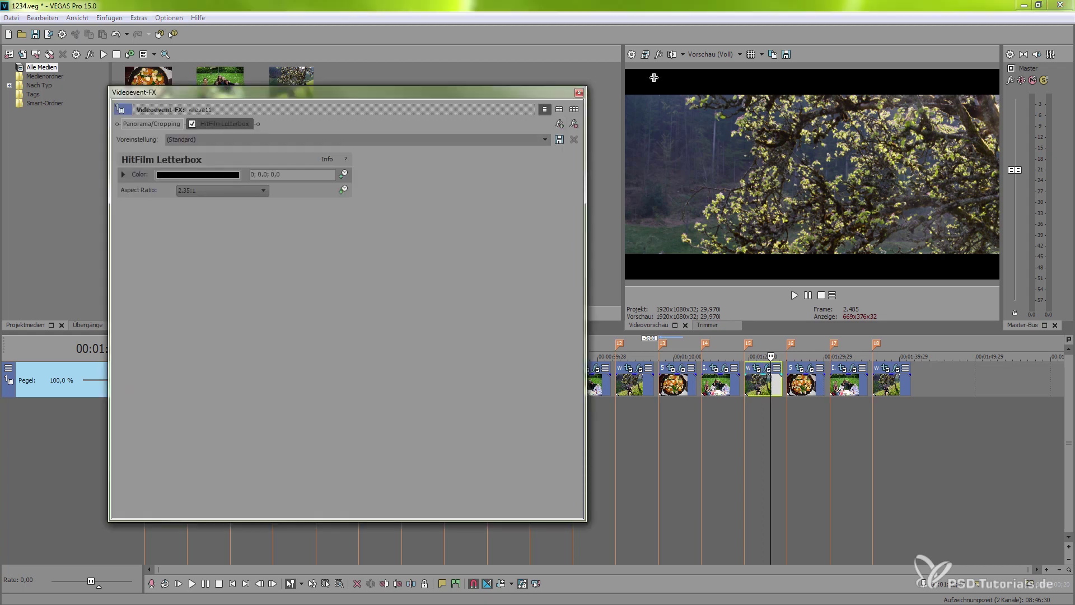
{"action": "left_click", "coordinate": [250, 190]}
{"action": "left_click", "coordinate": [228, 216]}
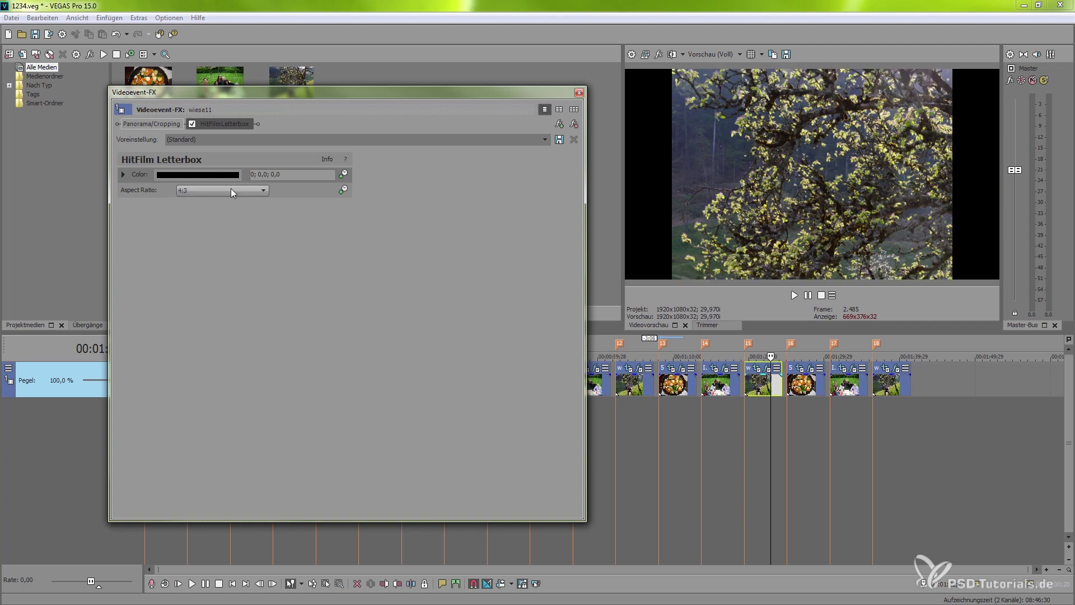
{"action": "left_click", "coordinate": [231, 189]}
{"action": "left_click", "coordinate": [204, 222]}
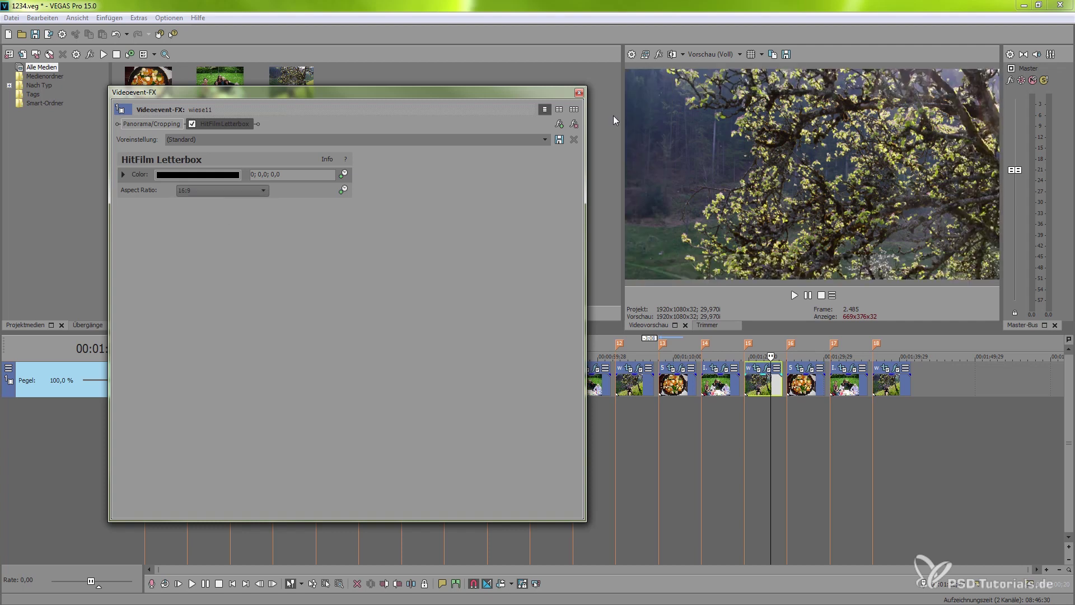
{"action": "left_click", "coordinate": [213, 189]}
{"action": "left_click", "coordinate": [201, 230]}
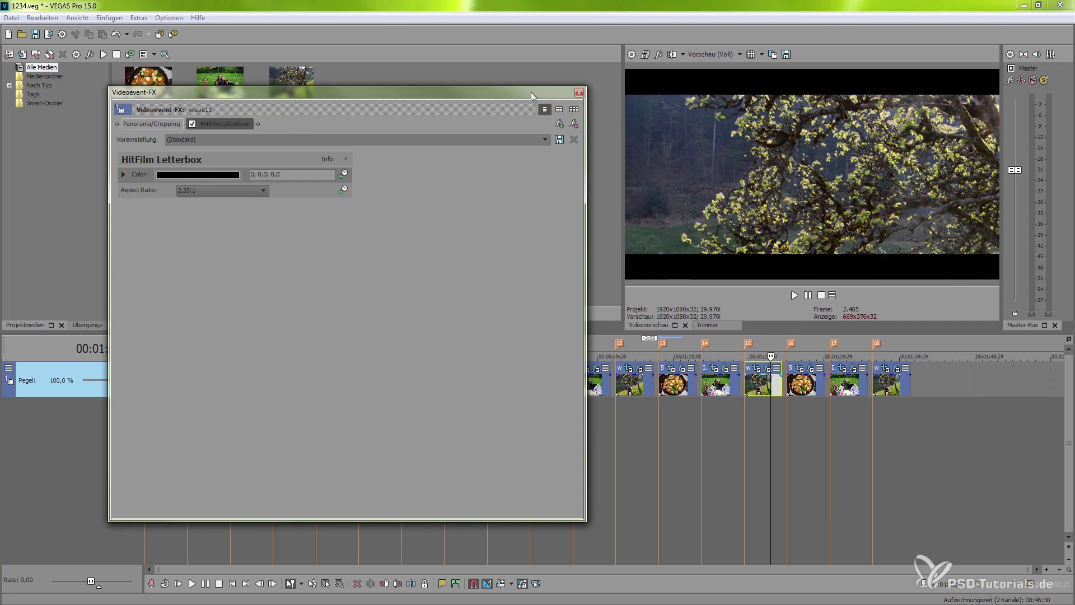
{"action": "left_click", "coordinate": [578, 93]}
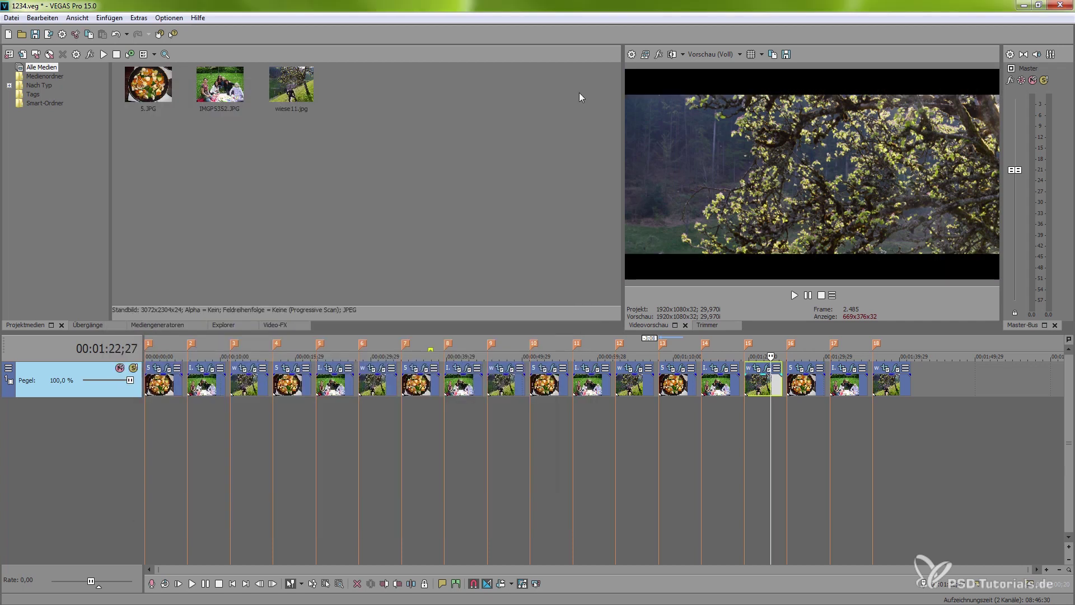
Set the sixteenth clip's HitFilm Light Leak to about threshold 29,25, scale 3611,84 and stretch 7142,86
{"action": "left_click", "coordinate": [804, 392]}
{"action": "left_click", "coordinate": [810, 368]}
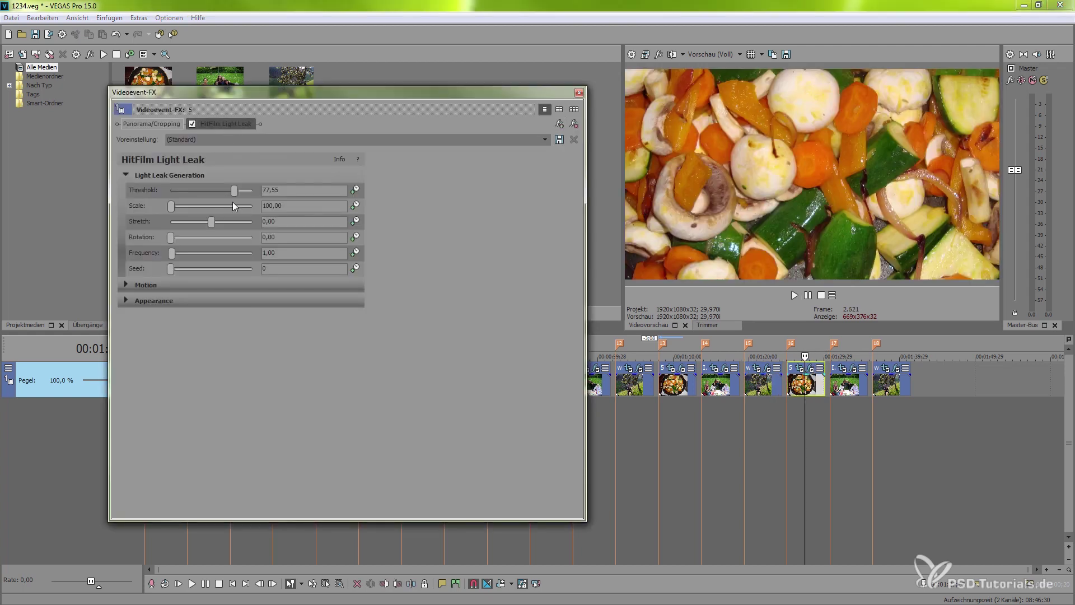
{"action": "mouse_move", "coordinate": [234, 190]}
{"action": "left_mouse_down"}
{"action": "mouse_move", "coordinate": [179, 196]}
{"action": "mouse_move", "coordinate": [284, 192]}
{"action": "mouse_move", "coordinate": [238, 191]}
{"action": "left_mouse_up"}
{"action": "left_click_drag", "start_coordinate": [171, 206], "coordinate": [203, 200]}
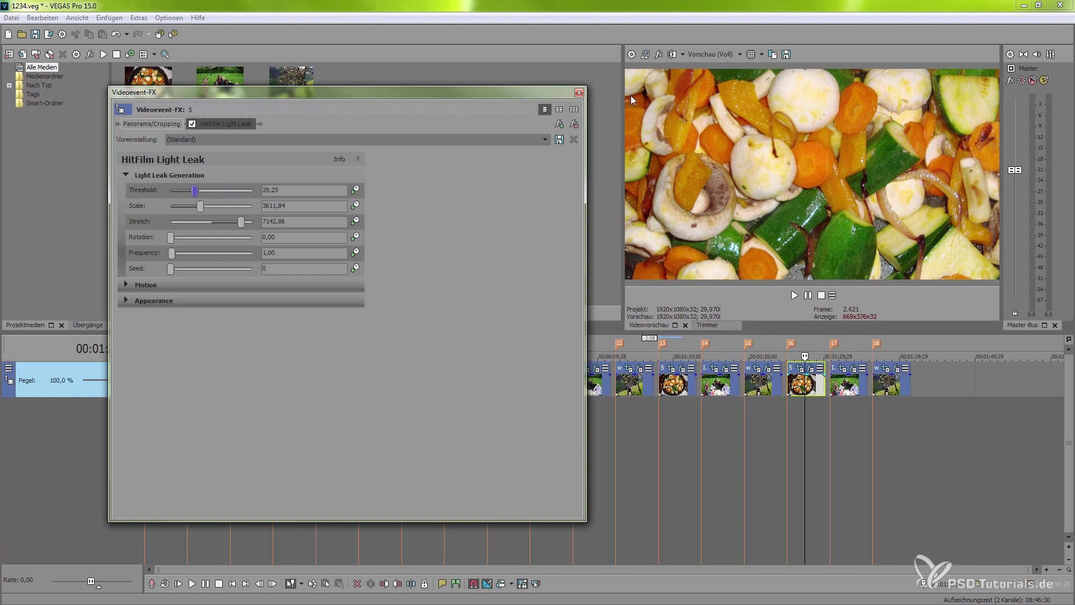
{"action": "left_click", "coordinate": [579, 93]}
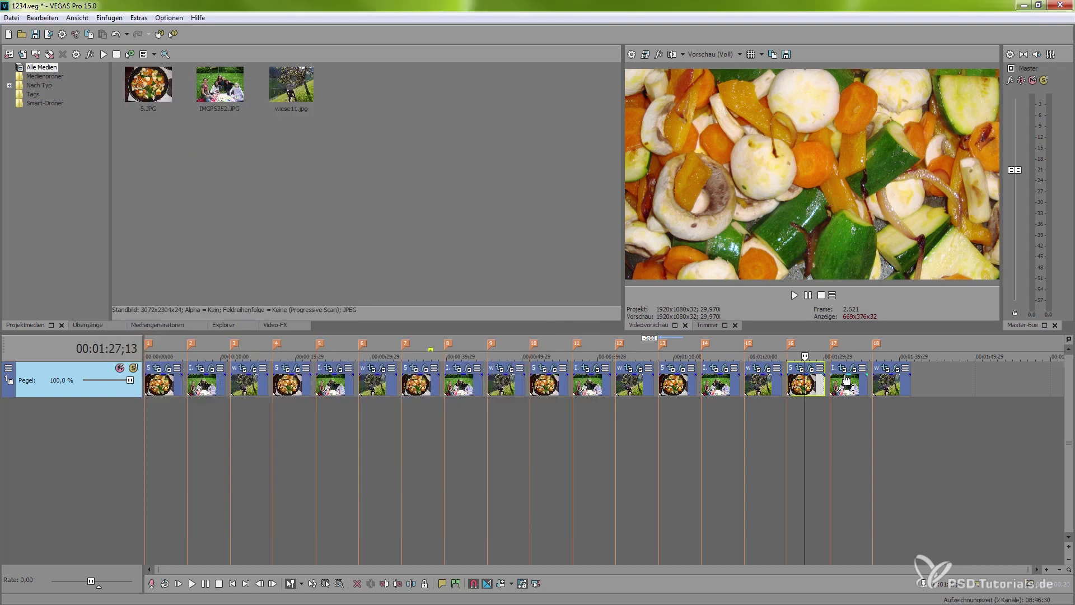
Reduce the seventeenth clip's HitFilm Light Streaks to about brightness 1,05 and threshold 0,27, keeping the size at its minimum
{"action": "left_click", "coordinate": [851, 386]}
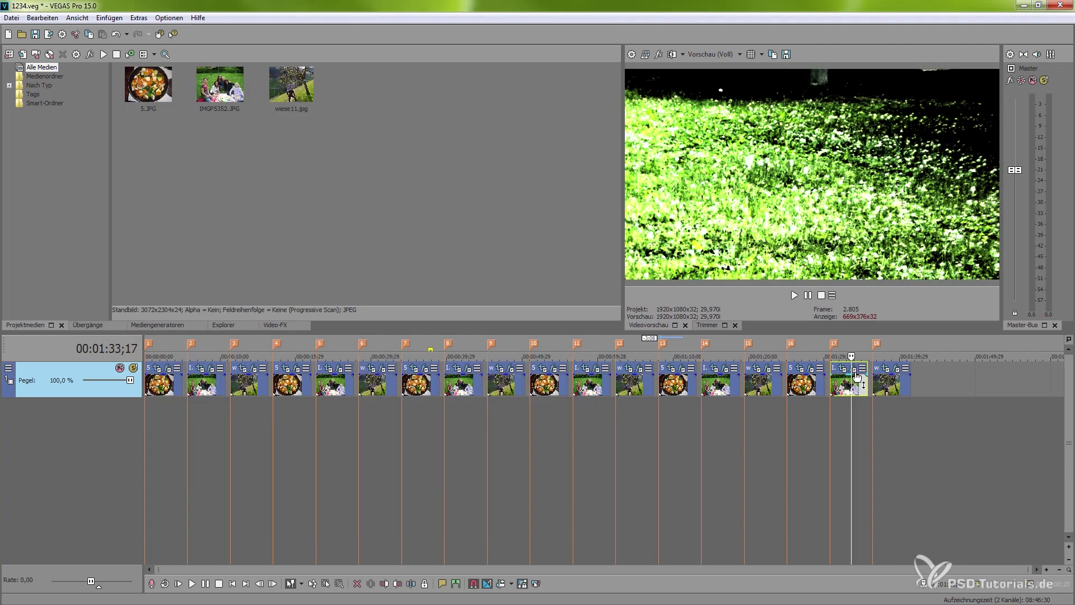
{"action": "left_click", "coordinate": [856, 369]}
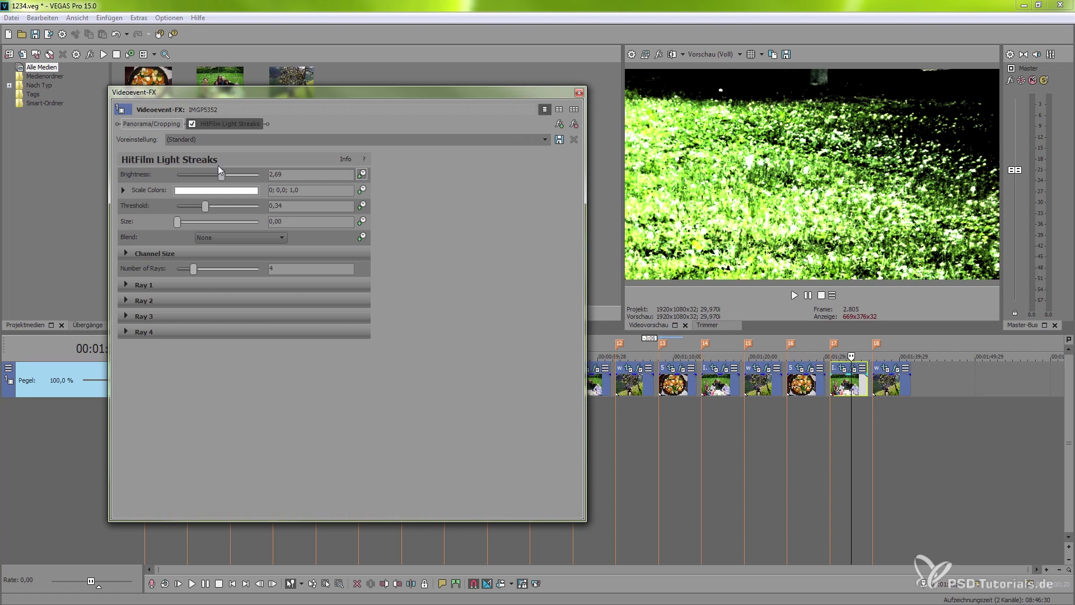
{"action": "left_click", "coordinate": [227, 125]}
{"action": "mouse_move", "coordinate": [178, 221]}
{"action": "left_mouse_down"}
{"action": "mouse_move", "coordinate": [241, 216]}
{"action": "mouse_move", "coordinate": [175, 226]}
{"action": "mouse_move", "coordinate": [224, 211]}
{"action": "mouse_move", "coordinate": [200, 207]}
{"action": "mouse_move", "coordinate": [197, 181]}
{"action": "left_mouse_up"}
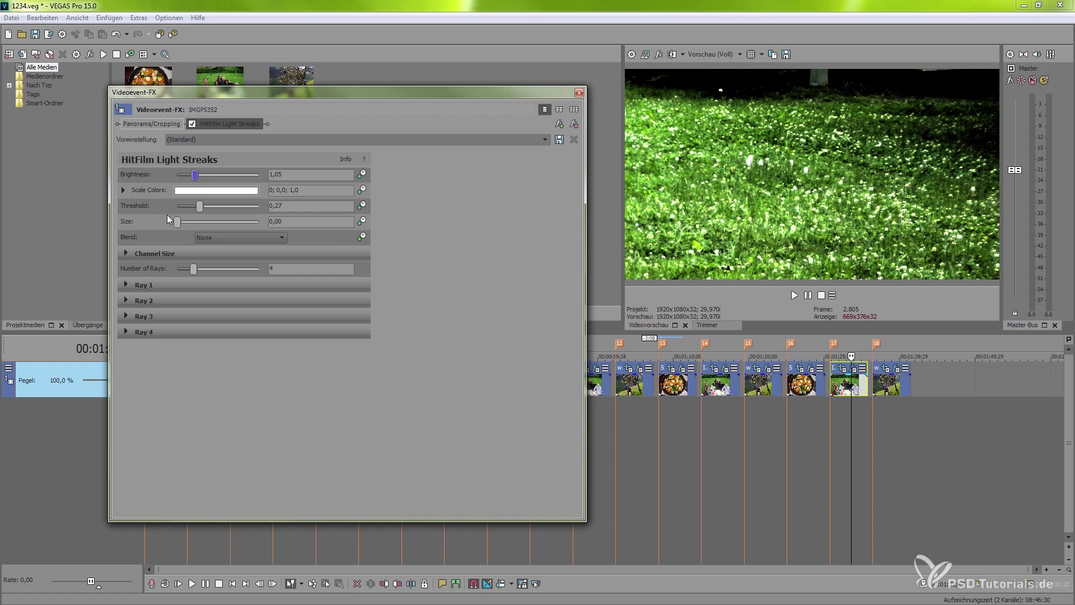
{"action": "mouse_move", "coordinate": [177, 221]}
{"action": "left_mouse_down"}
{"action": "mouse_move", "coordinate": [244, 223]}
{"action": "mouse_move", "coordinate": [162, 224]}
{"action": "left_mouse_up"}
{"action": "left_click", "coordinate": [579, 93]}
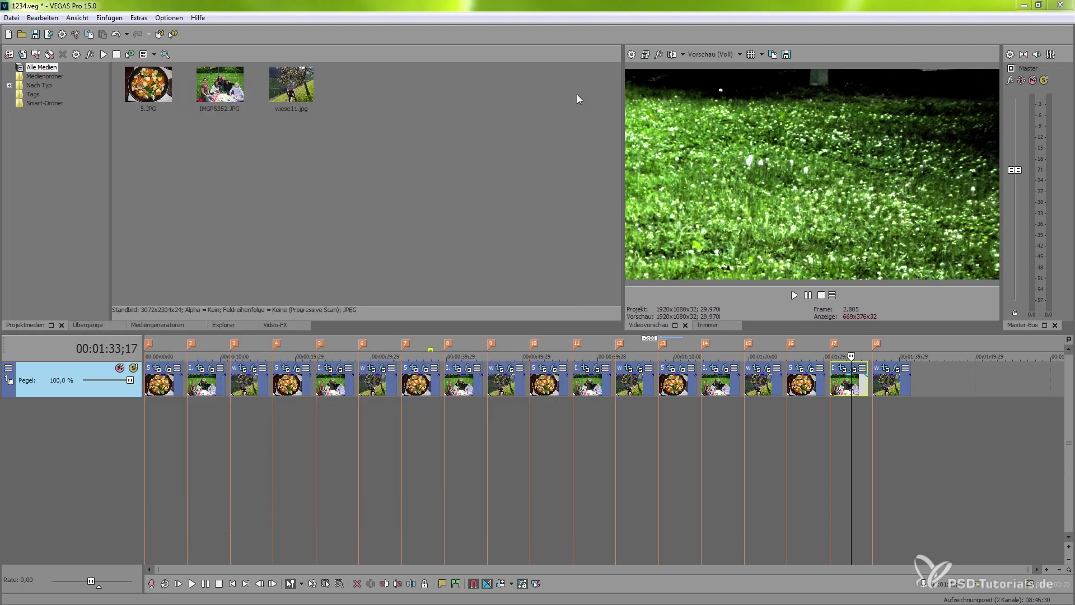
Raise the intensity of the eighteenth clip's HitFilm Neon Glow to about 0,14
{"action": "left_click", "coordinate": [898, 375]}
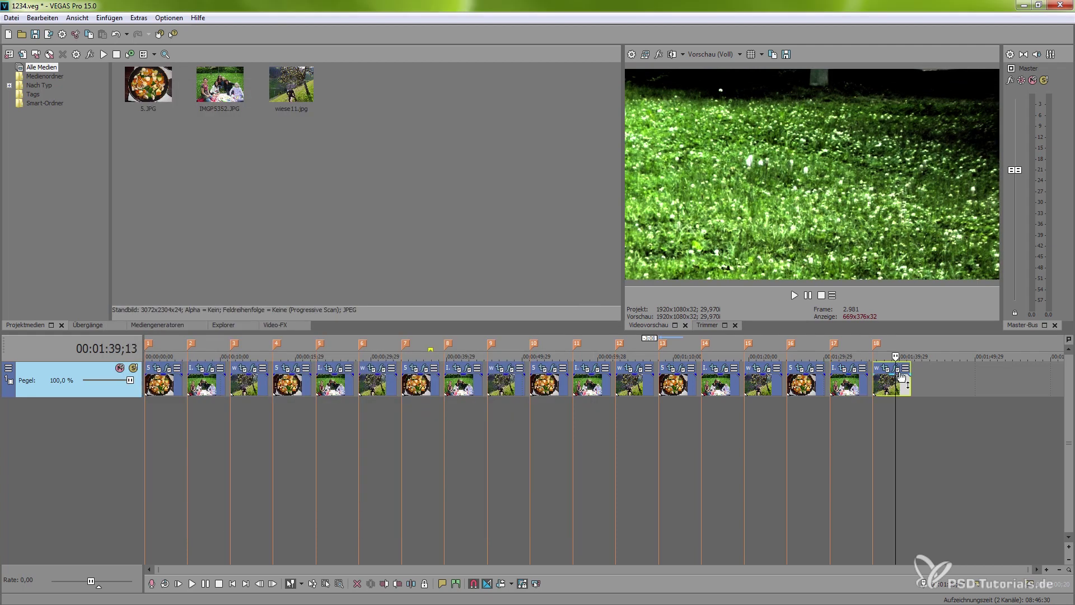
{"action": "left_click", "coordinate": [896, 368]}
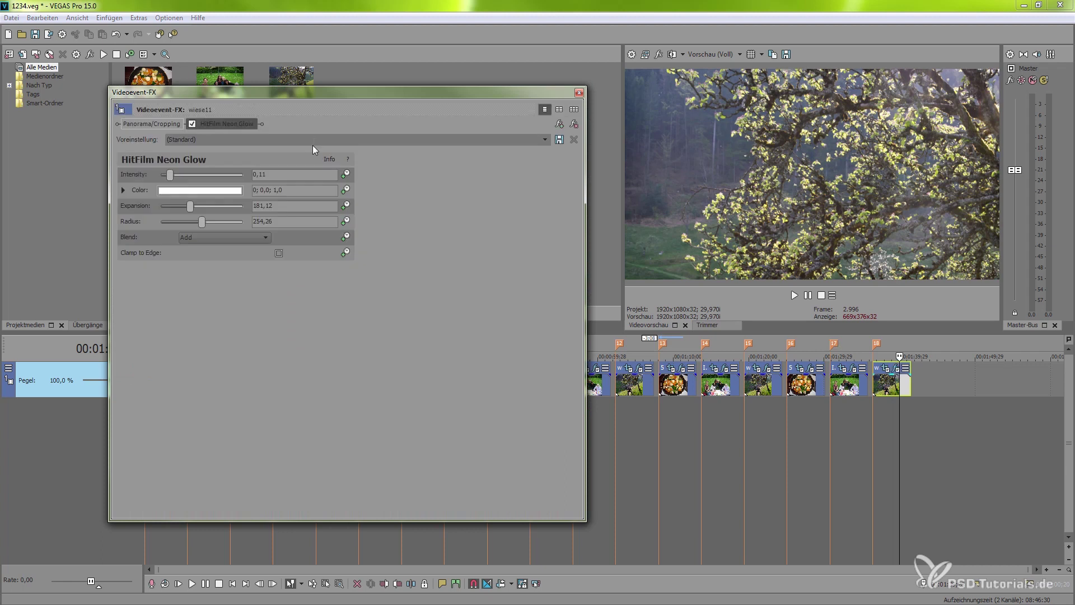
{"action": "left_click", "coordinate": [229, 128]}
{"action": "left_click_drag", "start_coordinate": [169, 173], "coordinate": [175, 174]}
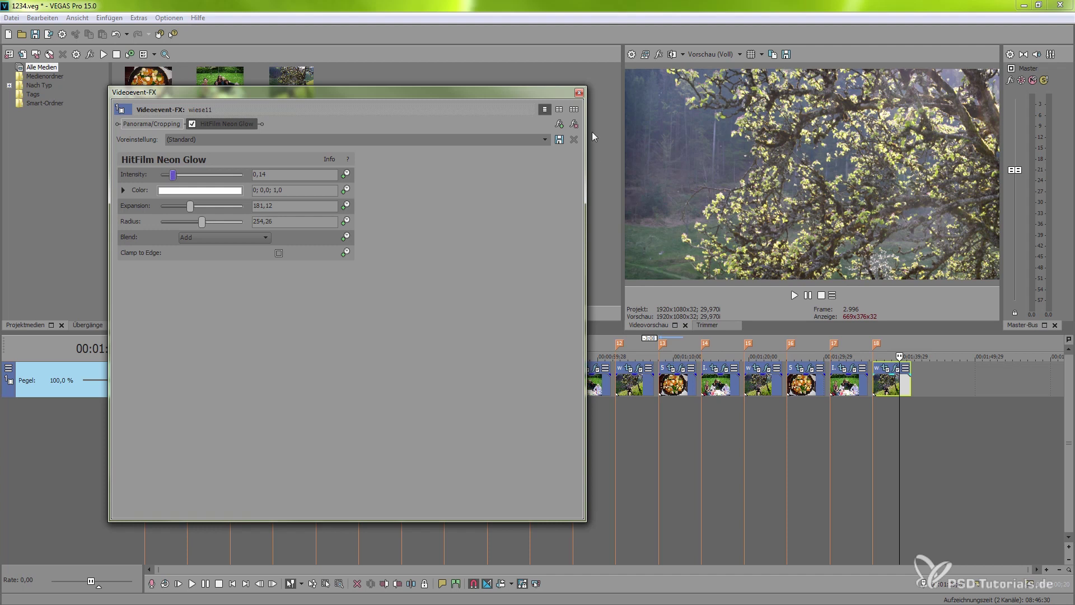
{"action": "left_click", "coordinate": [579, 93]}
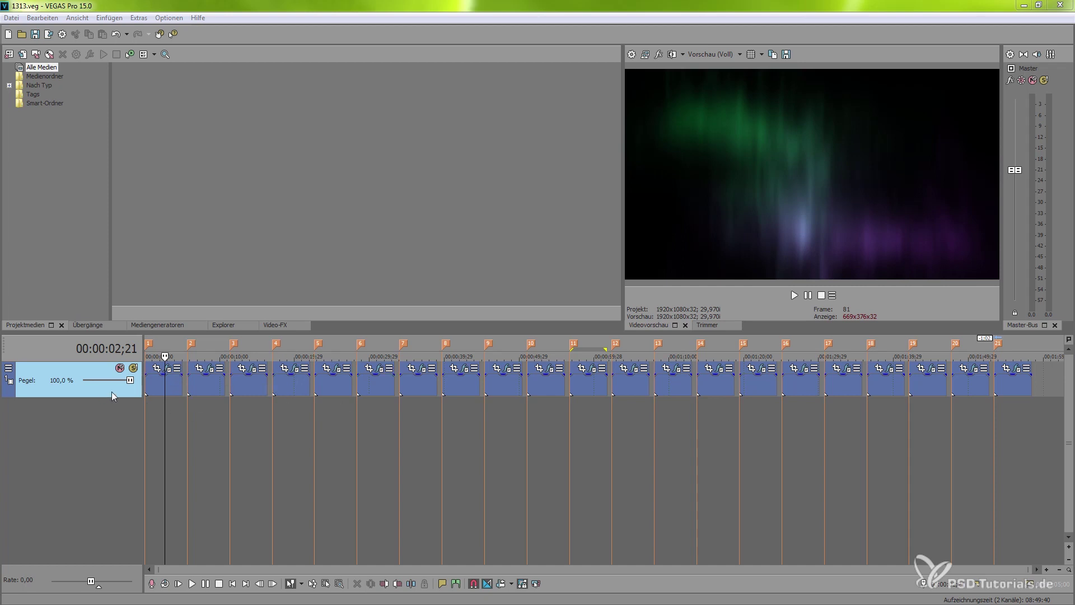
In the 1313.veg project, compare the first clip with S_Aurora disabled and enabled, and scrub through its animation
{"action": "left_click", "coordinate": [166, 368]}
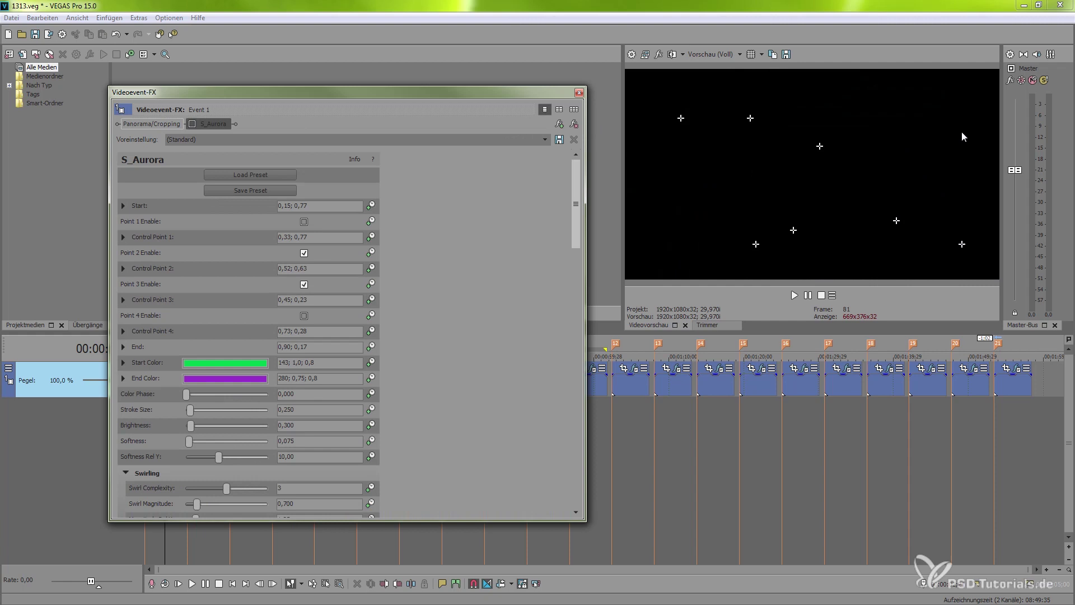
{"action": "left_click", "coordinate": [192, 124]}
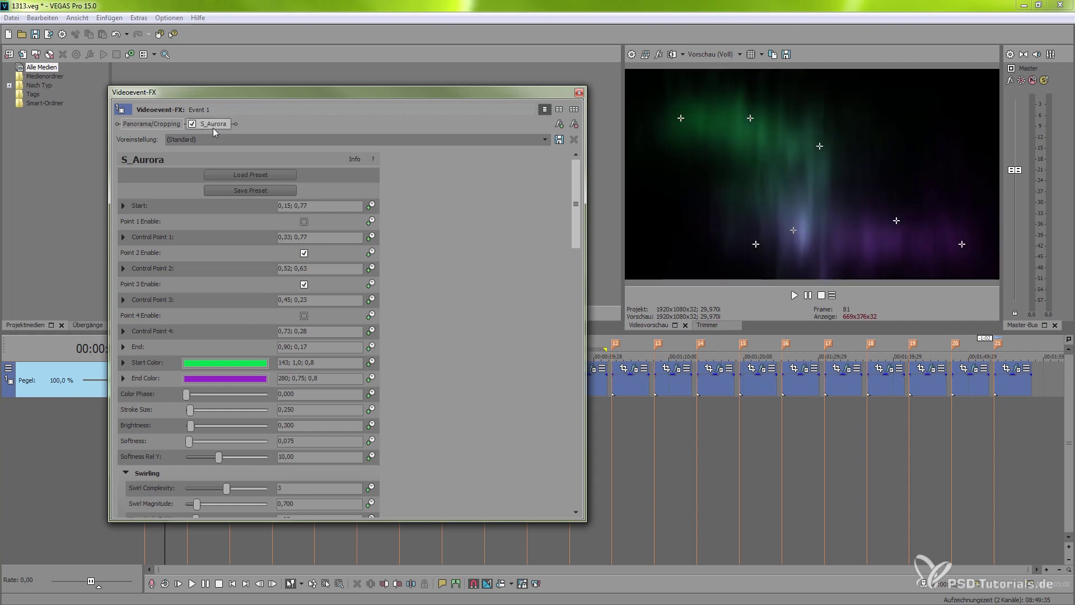
{"action": "left_click", "coordinate": [579, 92]}
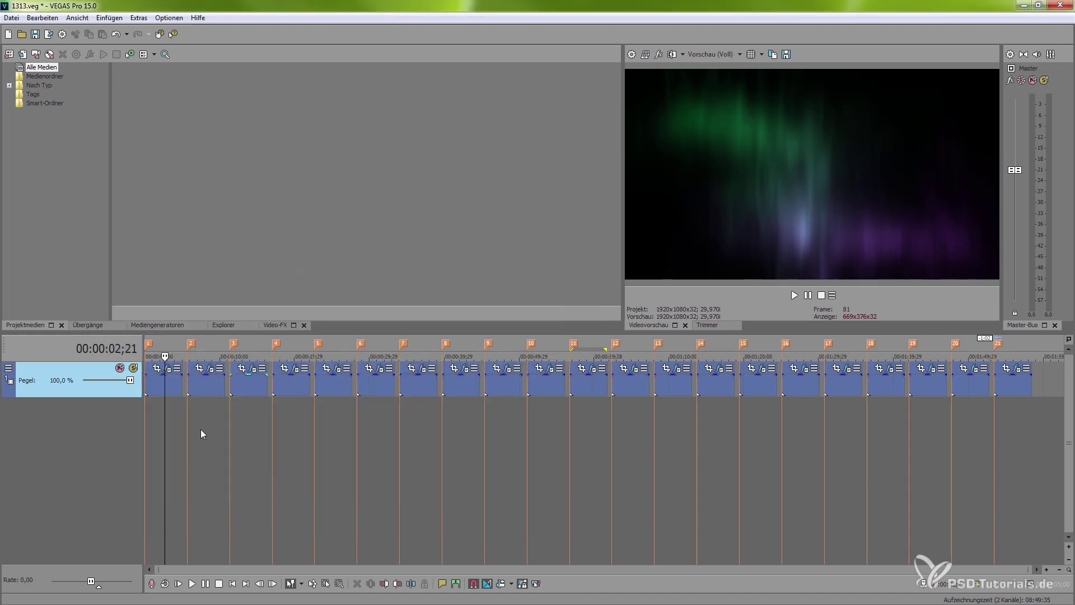
{"action": "mouse_move", "coordinate": [165, 409]}
{"action": "left_mouse_down"}
{"action": "mouse_move", "coordinate": [153, 412]}
{"action": "mouse_move", "coordinate": [171, 405]}
{"action": "mouse_move", "coordinate": [163, 405]}
{"action": "left_mouse_up"}
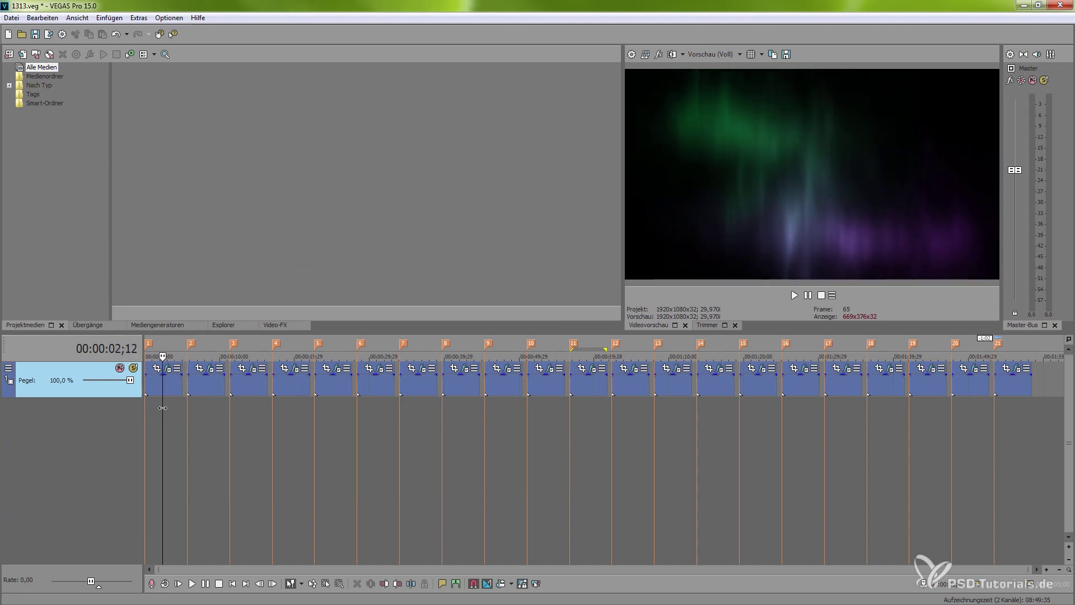
Reposition the first clip's S_Aurora control point 1 to about 0,51; 0,81 and control point 2 to about 0,73; 0,69
{"action": "left_click", "coordinate": [167, 377]}
{"action": "left_click", "coordinate": [168, 368]}
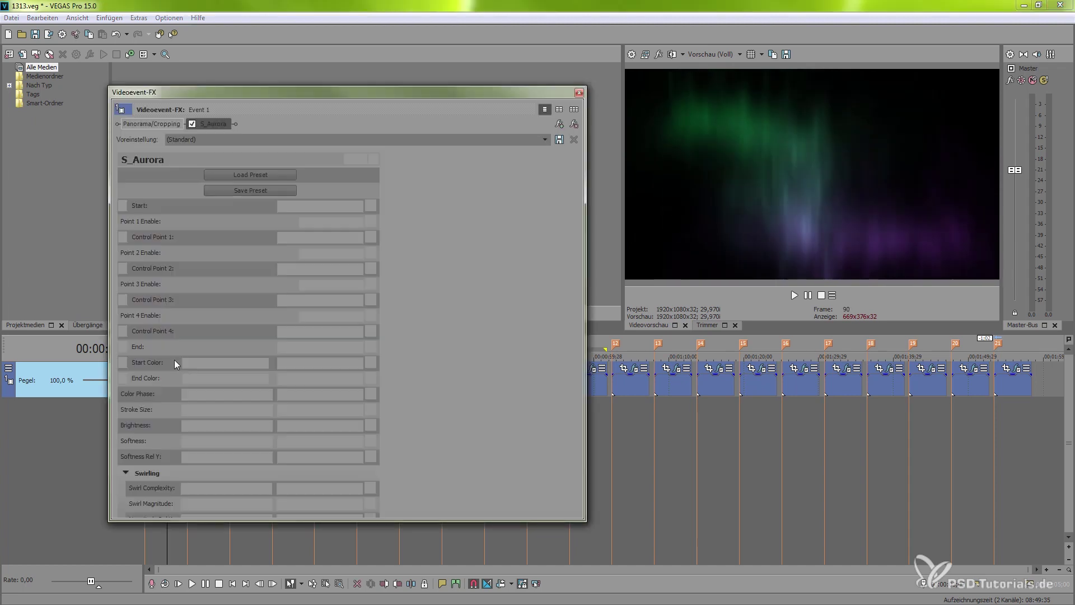
{"action": "left_click_drag", "start_coordinate": [747, 117], "coordinate": [899, 135]}
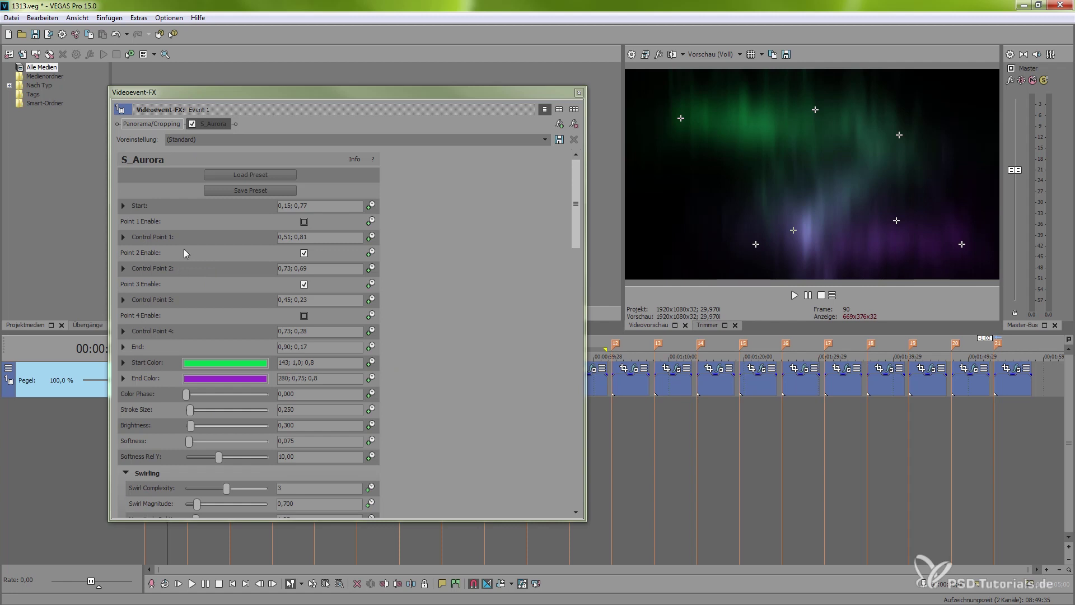
{"action": "left_click", "coordinate": [579, 92]}
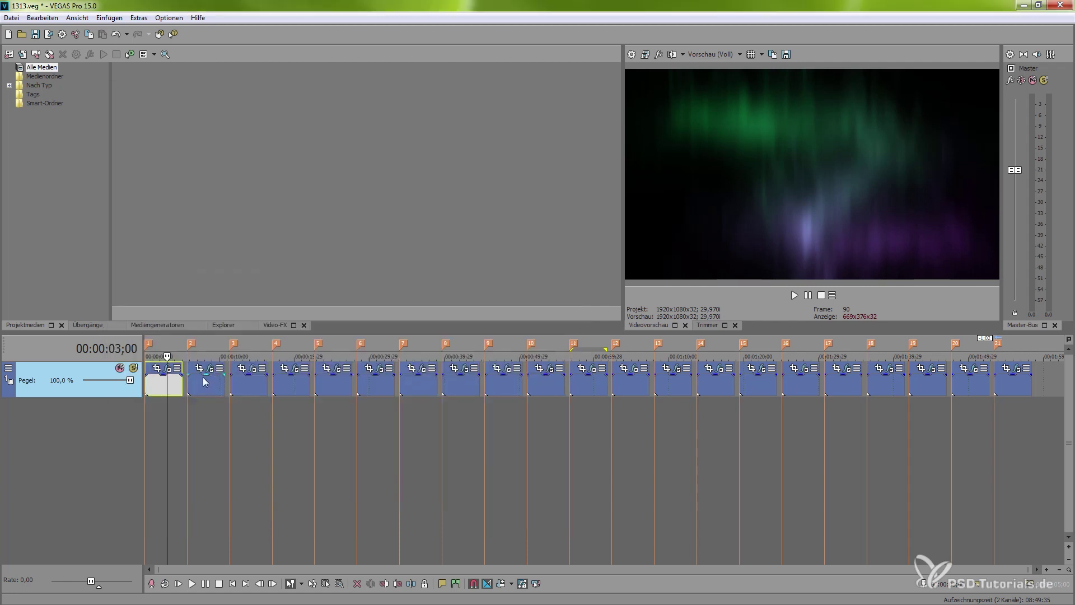
Lower the ray focus of the second clip's S_Caustics effect to about 13,27
{"action": "left_click", "coordinate": [202, 378]}
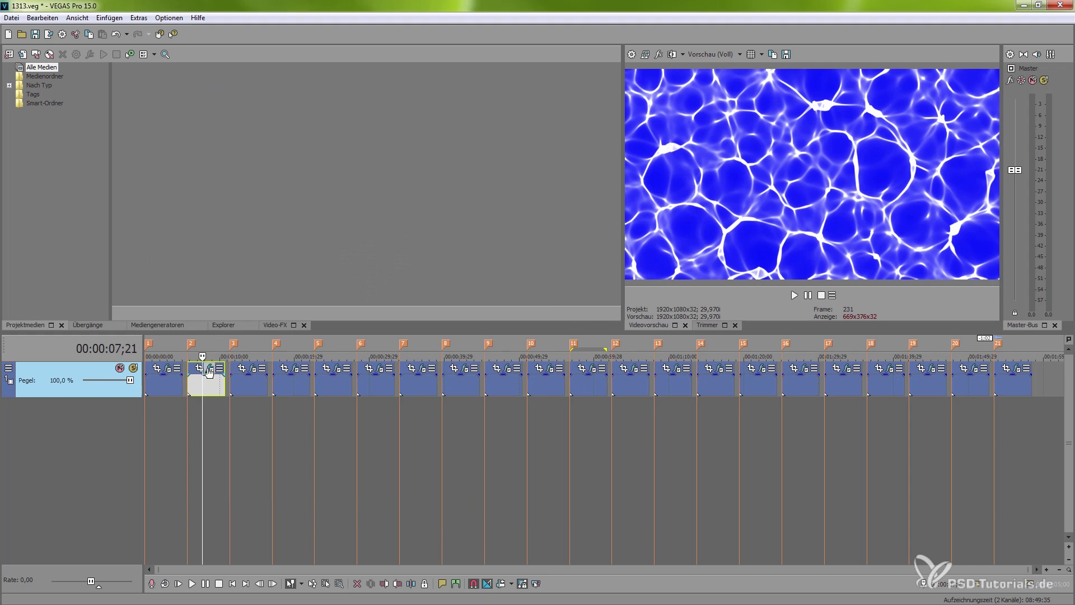
{"action": "left_click", "coordinate": [211, 368]}
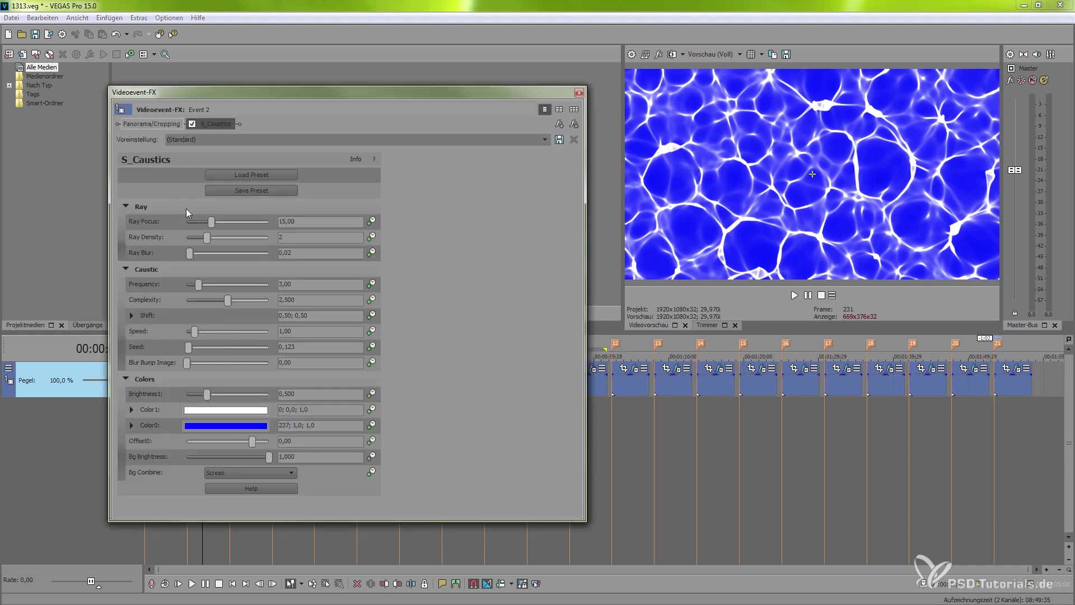
{"action": "mouse_move", "coordinate": [212, 222]}
{"action": "left_mouse_down"}
{"action": "mouse_move", "coordinate": [237, 227]}
{"action": "mouse_move", "coordinate": [209, 227]}
{"action": "left_mouse_up"}
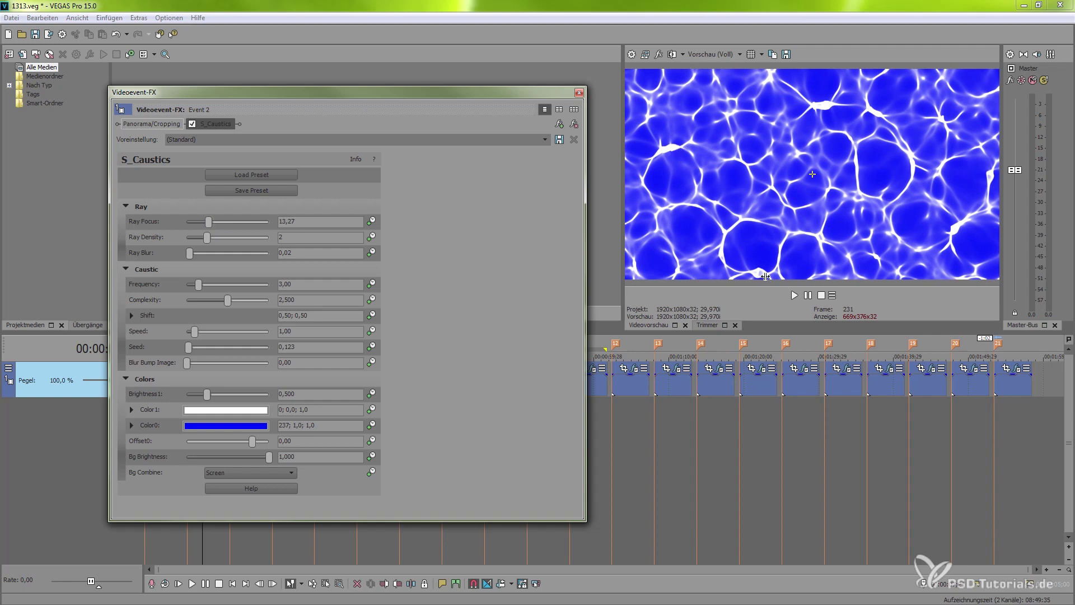
{"action": "left_click", "coordinate": [580, 93]}
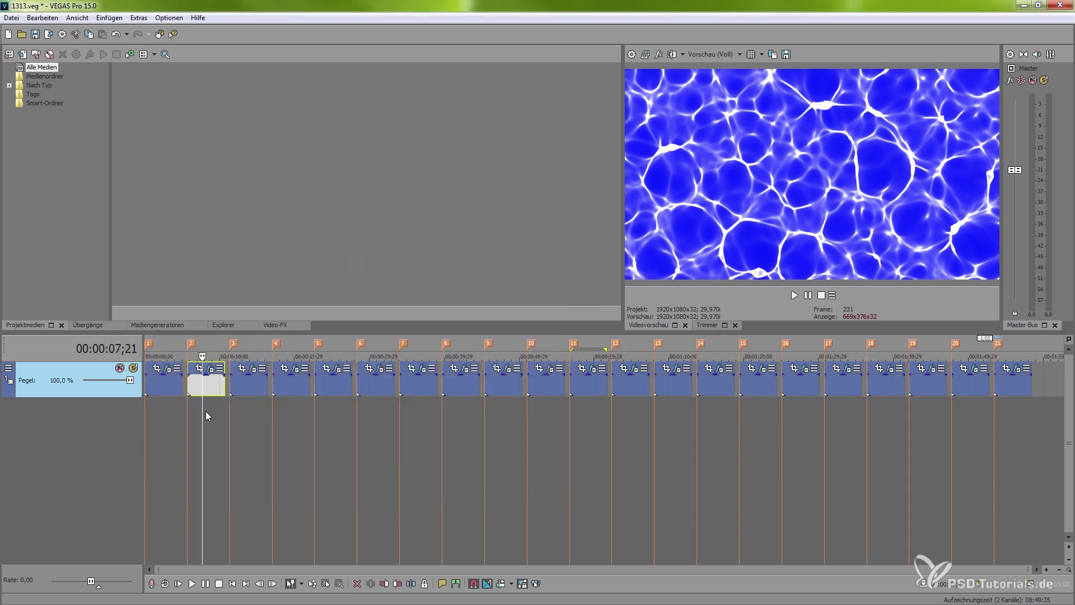
Scrub through the second clip's caustics animation and open the effects of the third clip
{"action": "mouse_move", "coordinate": [202, 411]}
{"action": "left_mouse_down"}
{"action": "mouse_move", "coordinate": [192, 411]}
{"action": "mouse_move", "coordinate": [210, 409]}
{"action": "left_mouse_up"}
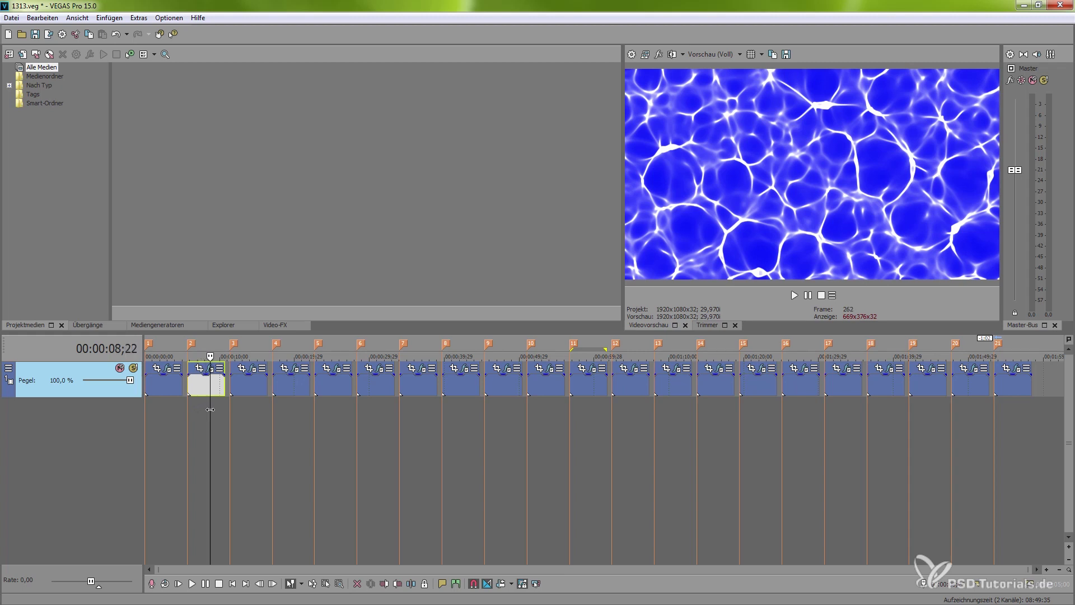
{"action": "left_click", "coordinate": [248, 401]}
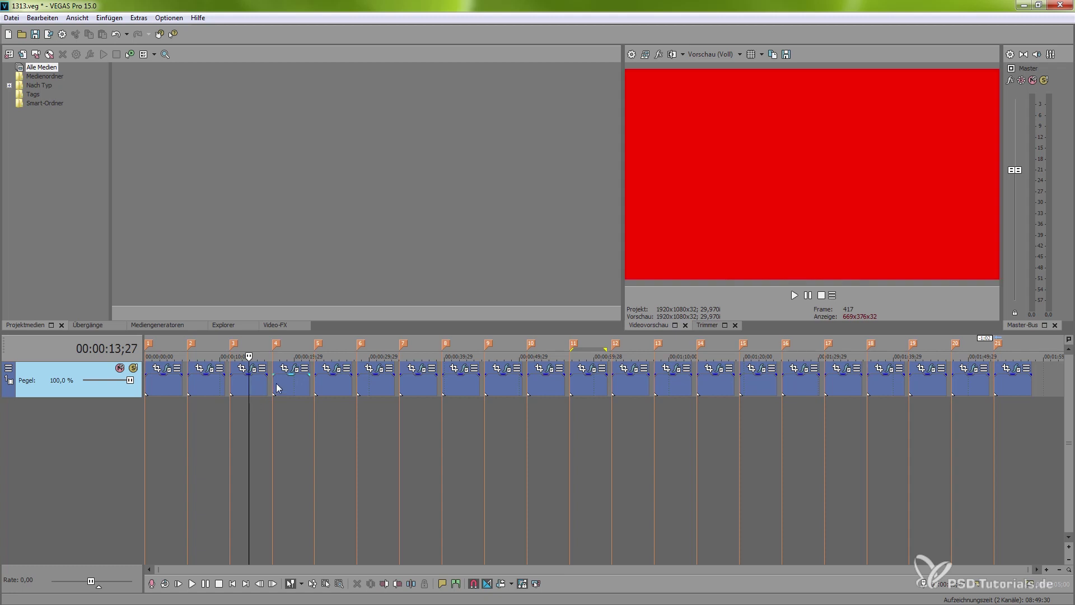
{"action": "left_click", "coordinate": [245, 385]}
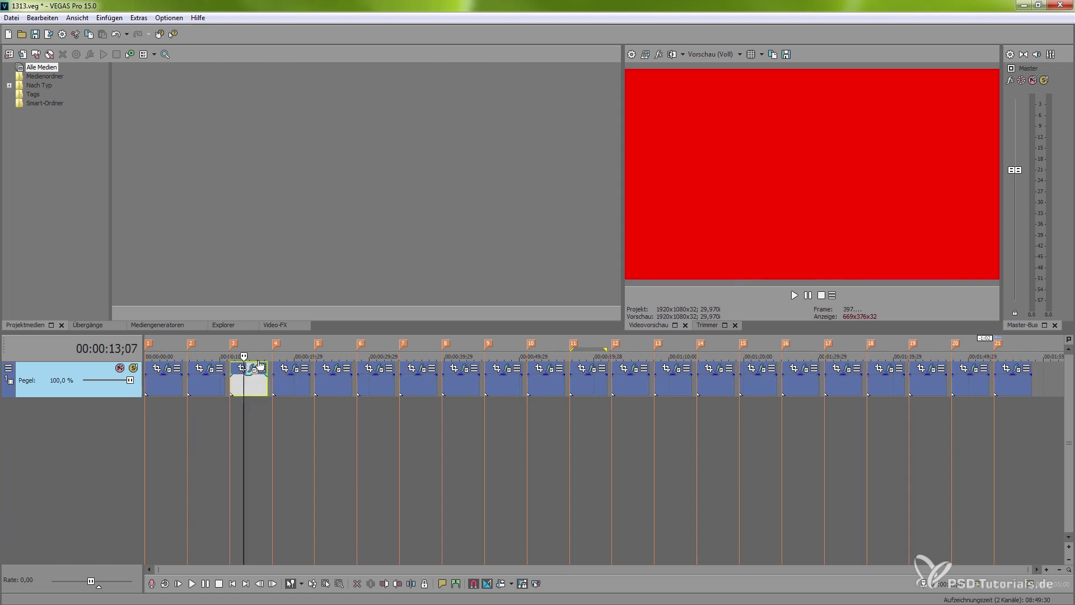
{"action": "left_click", "coordinate": [252, 371]}
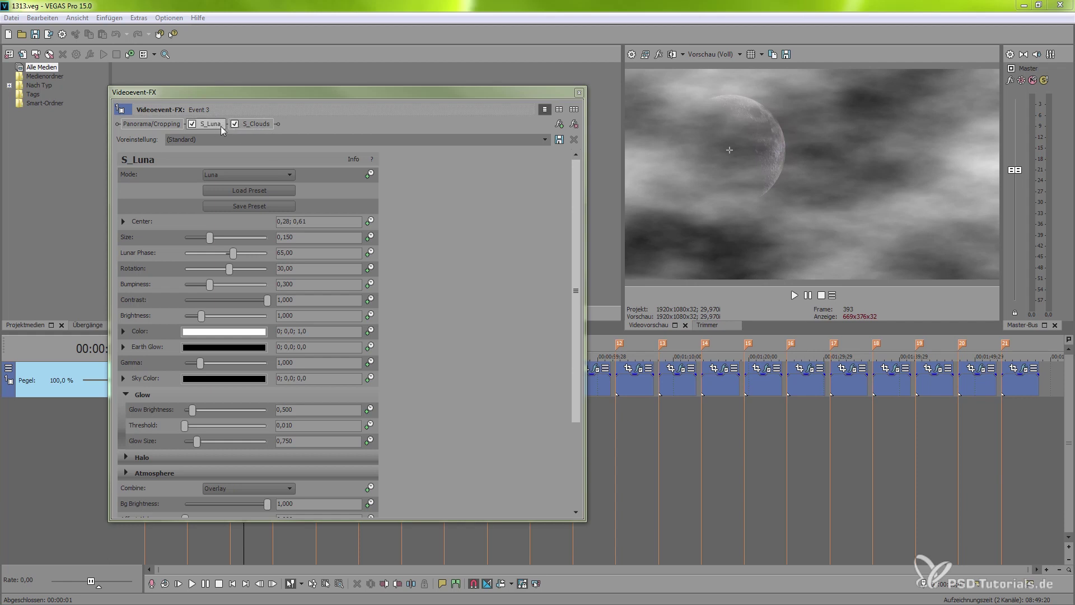
With S_Clouds temporarily disabled, set the third clip's S_Luna size to about 0,139 and lunar phase to about 173,88
{"action": "left_click", "coordinate": [235, 124]}
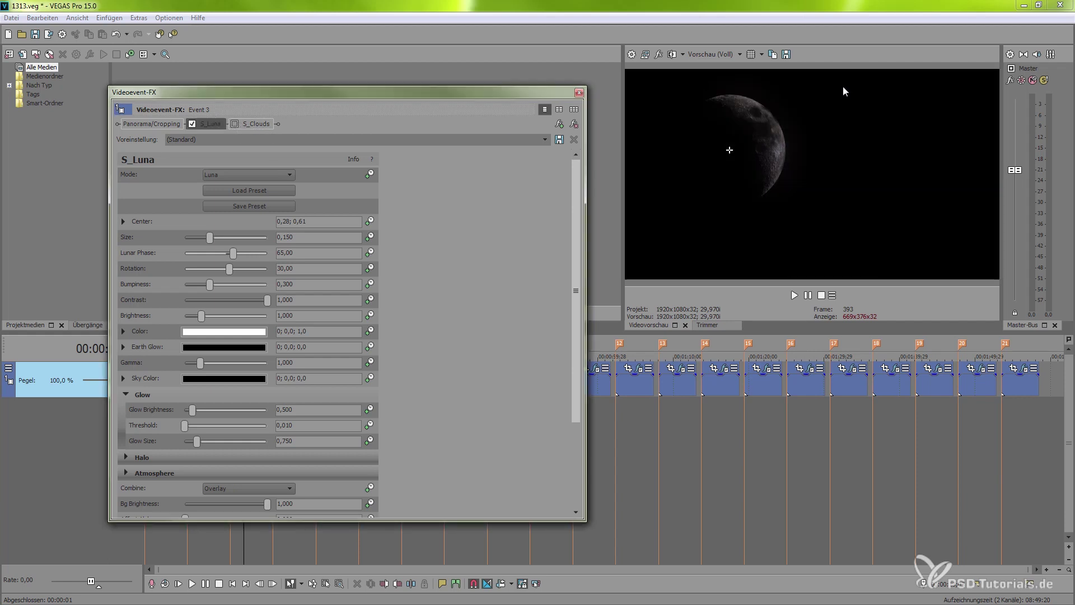
{"action": "left_click", "coordinate": [192, 124]}
{"action": "left_click", "coordinate": [192, 124]}
{"action": "left_click_drag", "start_coordinate": [208, 238], "coordinate": [247, 254]}
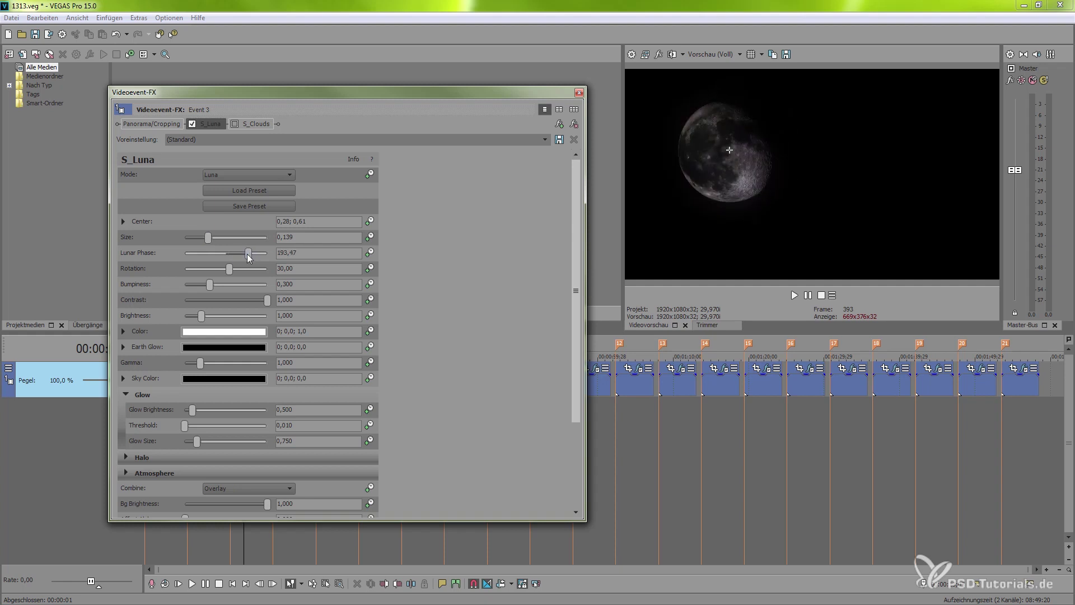
{"action": "left_click", "coordinate": [234, 124]}
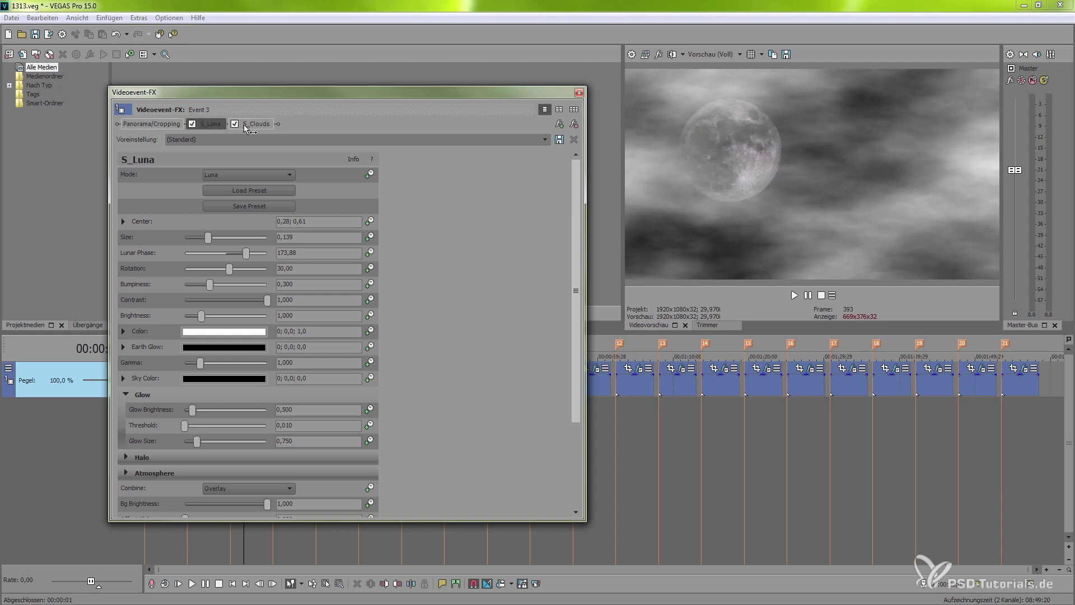
Try S_Clouds ahead of S_Luna in the third clip's effect chain, restore the order, and lower the S_Clouds frequency
{"action": "left_click_drag", "start_coordinate": [258, 123], "coordinate": [193, 122]}
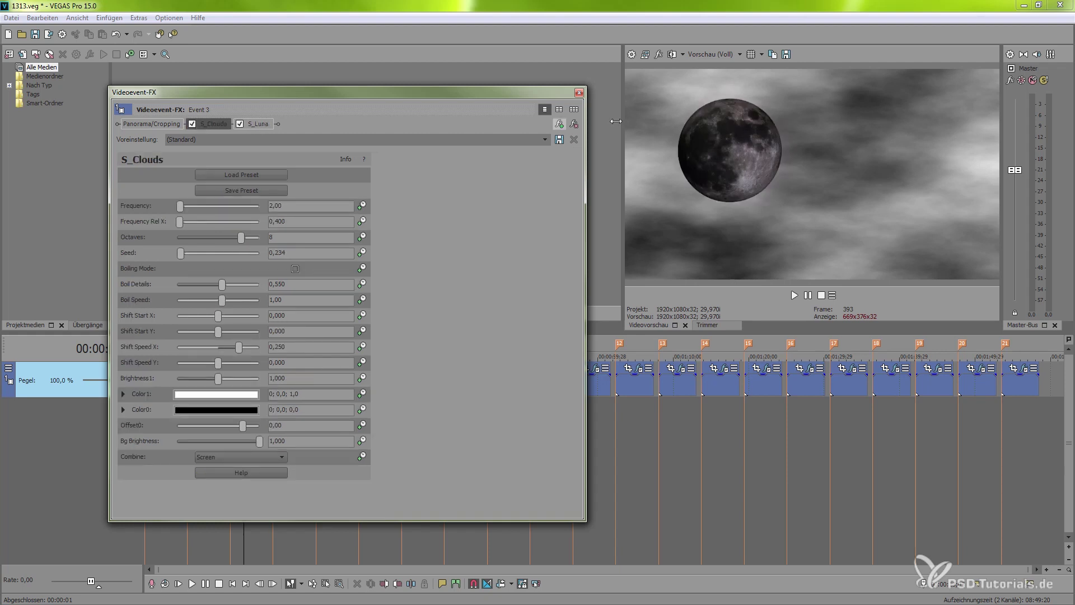
{"action": "left_click_drag", "start_coordinate": [205, 127], "coordinate": [277, 123]}
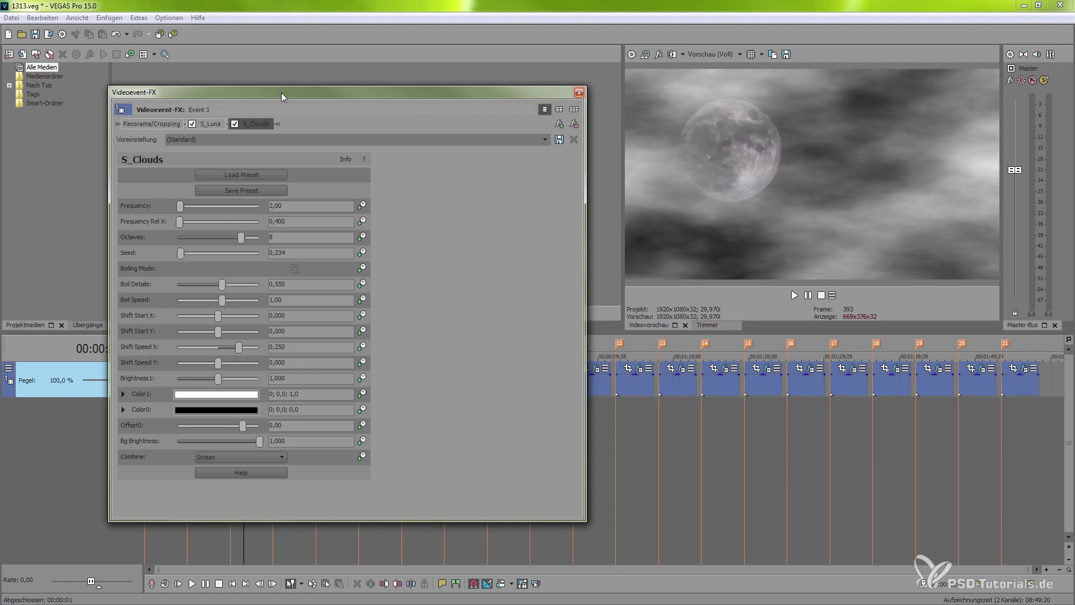
{"action": "mouse_move", "coordinate": [179, 206]}
{"action": "left_mouse_down"}
{"action": "mouse_move", "coordinate": [218, 206]}
{"action": "mouse_move", "coordinate": [179, 206]}
{"action": "left_mouse_up"}
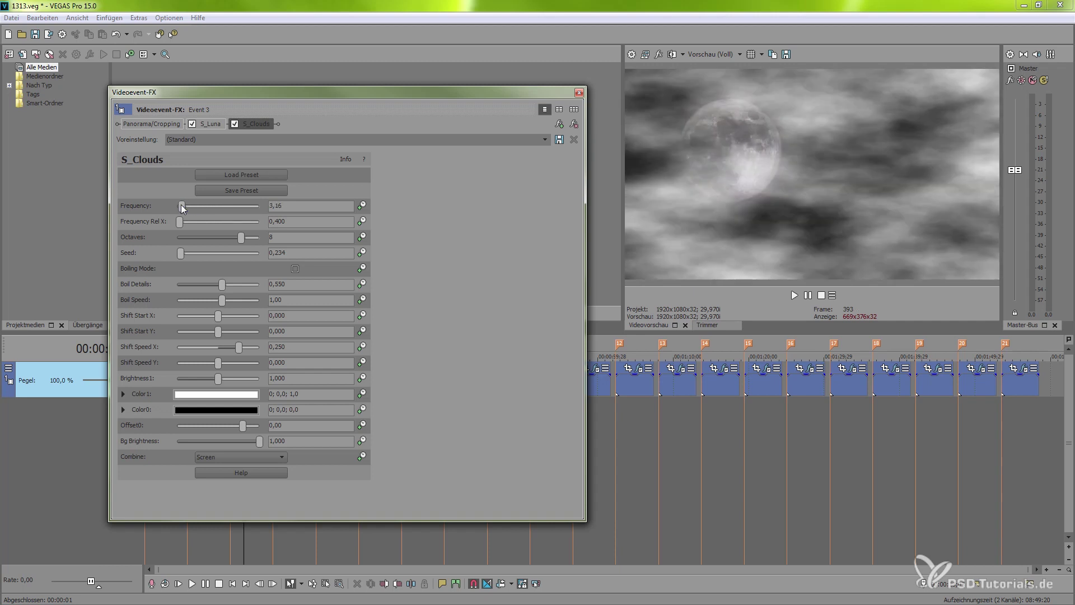
{"action": "left_click", "coordinate": [579, 93]}
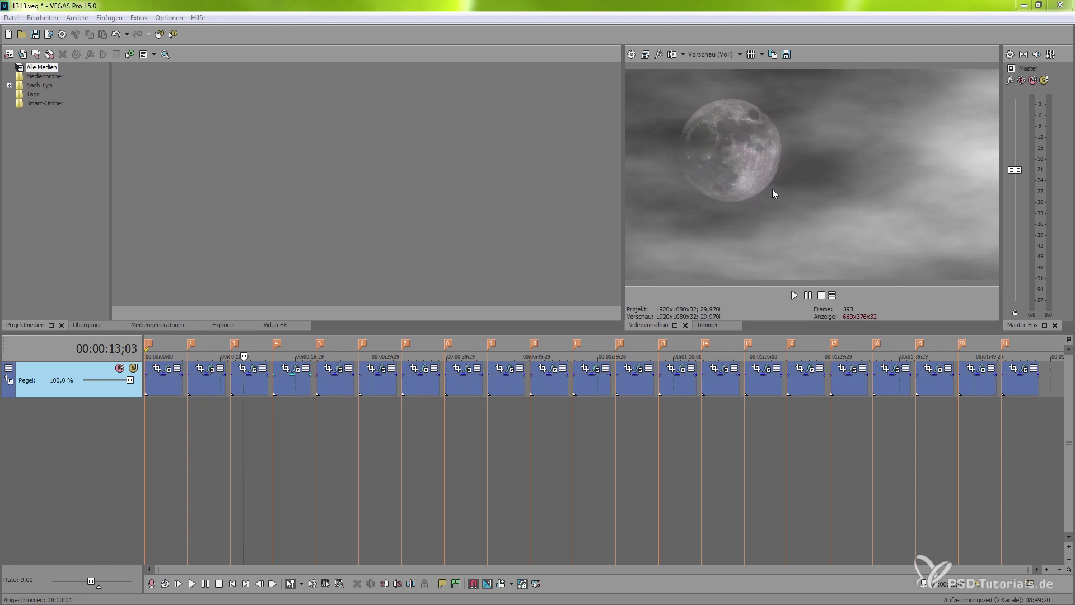
Lower the frequency of the fourth clip's S_CloudsColorSmooth effect to about 2,82
{"action": "left_click", "coordinate": [283, 404]}
{"action": "mouse_move", "coordinate": [283, 400]}
{"action": "left_mouse_down"}
{"action": "mouse_move", "coordinate": [297, 404]}
{"action": "mouse_move", "coordinate": [278, 409]}
{"action": "mouse_move", "coordinate": [291, 408]}
{"action": "left_mouse_up"}
{"action": "left_click", "coordinate": [296, 371]}
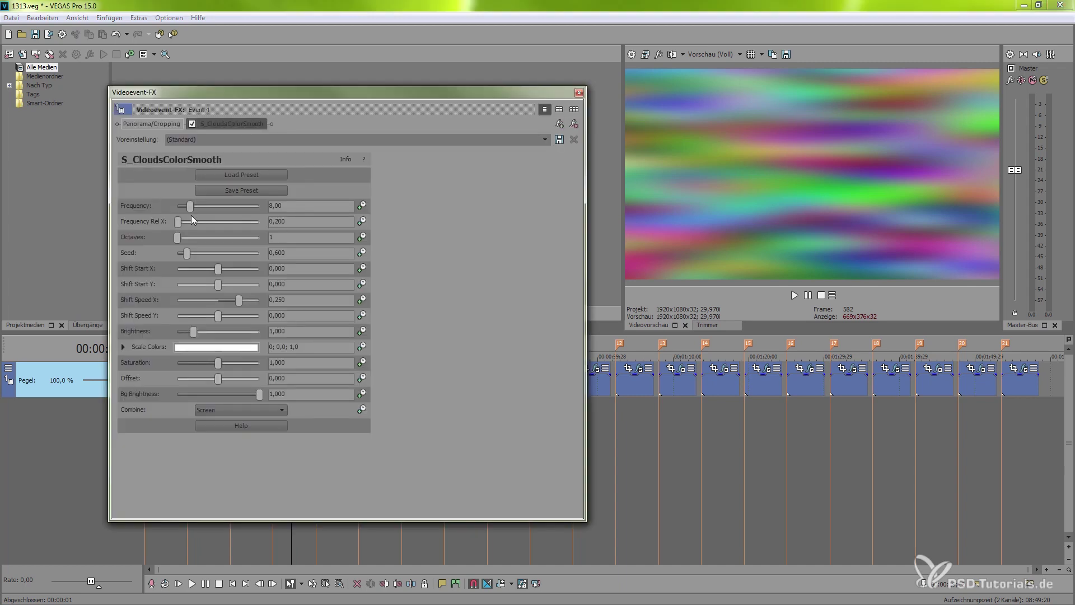
{"action": "mouse_move", "coordinate": [190, 207]}
{"action": "left_mouse_down"}
{"action": "mouse_move", "coordinate": [274, 216]}
{"action": "mouse_move", "coordinate": [181, 213]}
{"action": "left_mouse_up"}
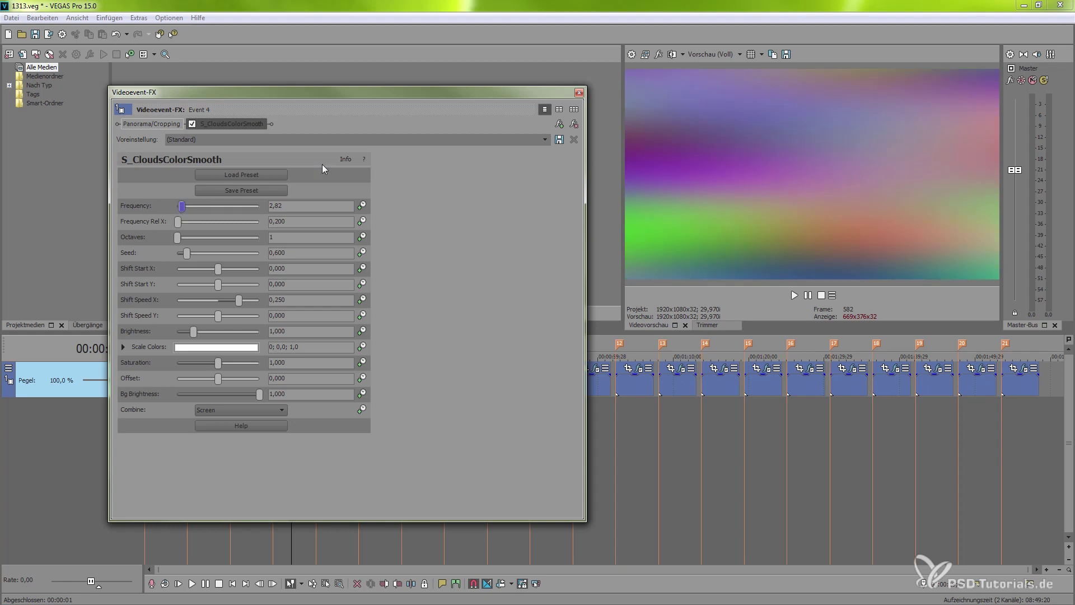
{"action": "left_click", "coordinate": [579, 93]}
Scrub through the fourth clip to check its smooth color cloud animation
{"action": "left_click", "coordinate": [278, 412]}
{"action": "mouse_move", "coordinate": [278, 411]}
{"action": "left_mouse_down"}
{"action": "mouse_move", "coordinate": [268, 414]}
{"action": "mouse_move", "coordinate": [292, 413]}
{"action": "left_mouse_up"}
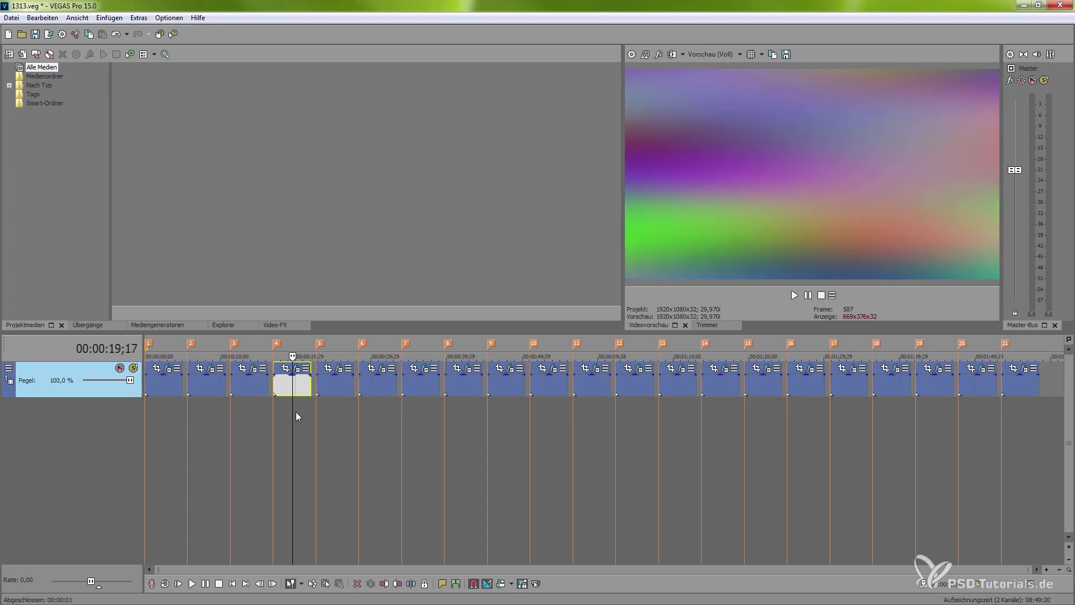
{"action": "mouse_move", "coordinate": [292, 404]}
{"action": "left_mouse_down"}
{"action": "mouse_move", "coordinate": [274, 406]}
{"action": "mouse_move", "coordinate": [293, 407]}
{"action": "left_mouse_up"}
Try the fifth clip's S_CloudsPerspective with frequency about 7,57, Frequency Rel X about 0,706, 7 octaves and seed about 1,190
{"action": "left_click", "coordinate": [335, 388]}
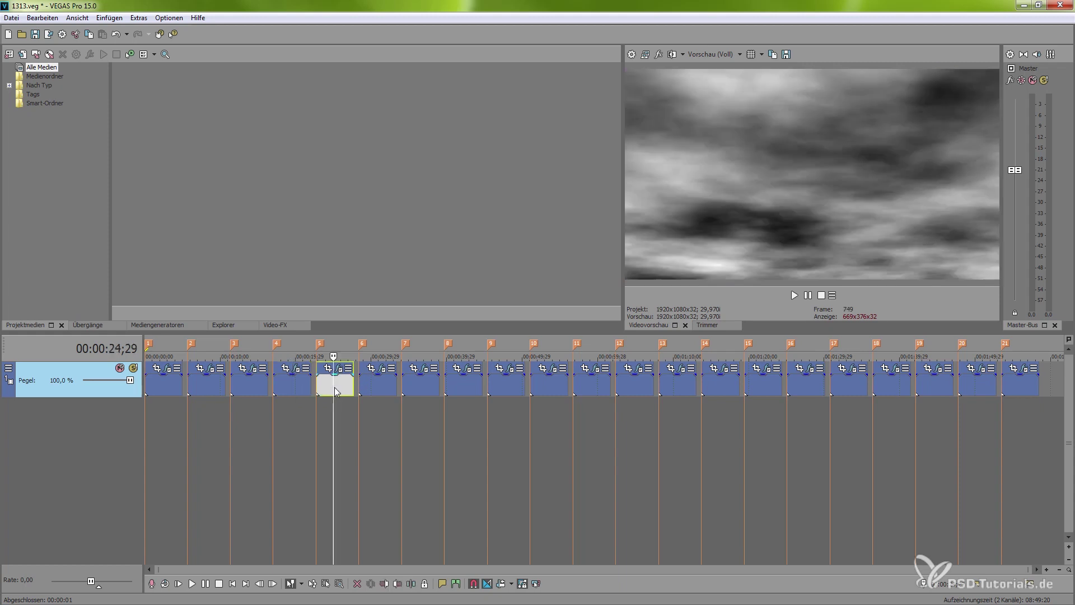
{"action": "left_click", "coordinate": [317, 412]}
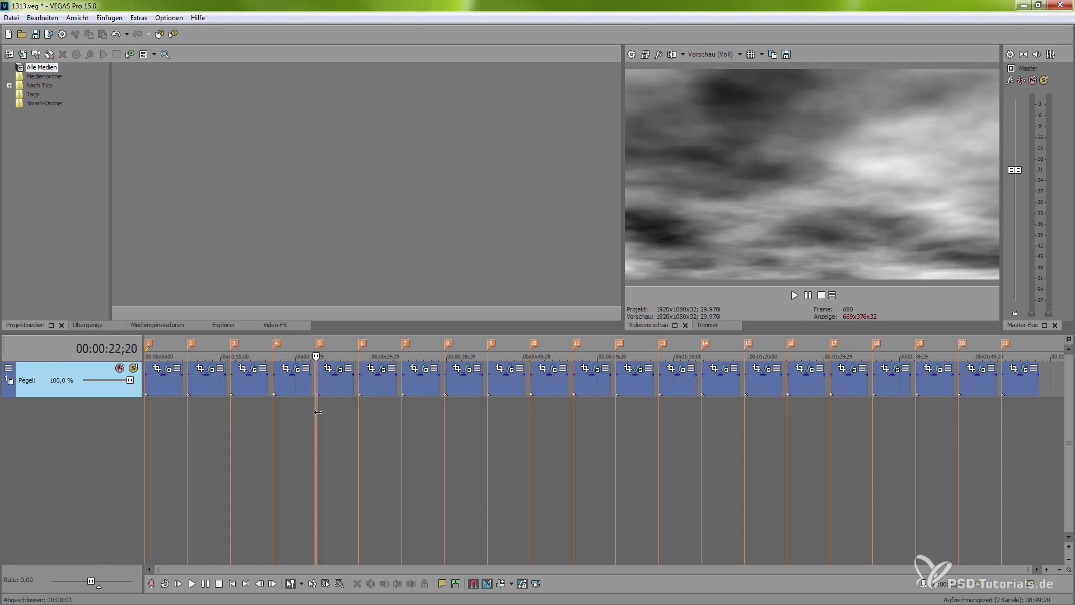
{"action": "left_click", "coordinate": [349, 368]}
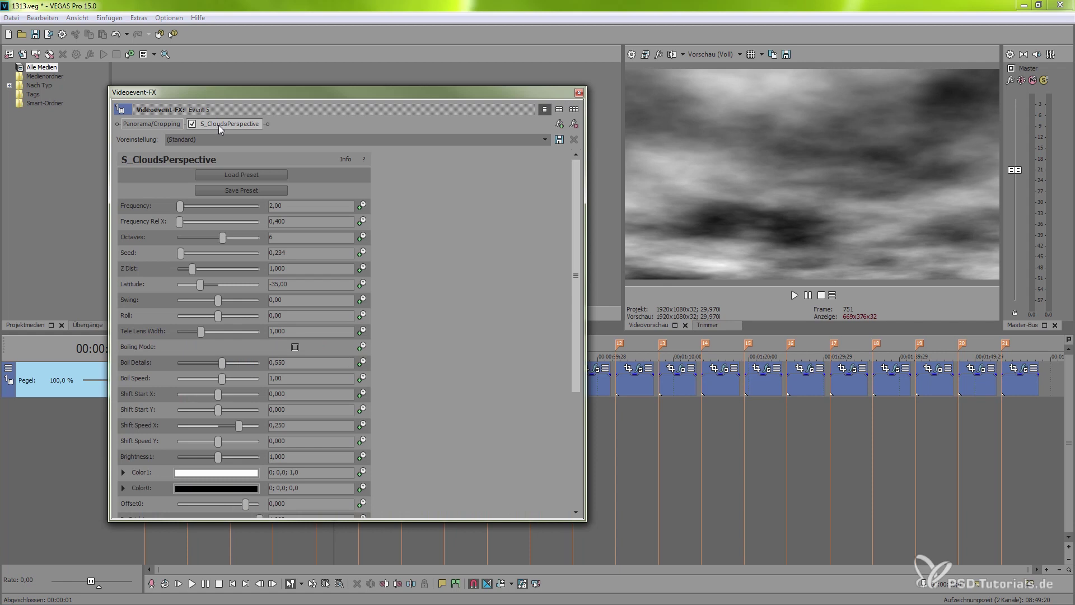
{"action": "left_click", "coordinate": [256, 125]}
{"action": "left_click_drag", "start_coordinate": [180, 206], "coordinate": [197, 248]}
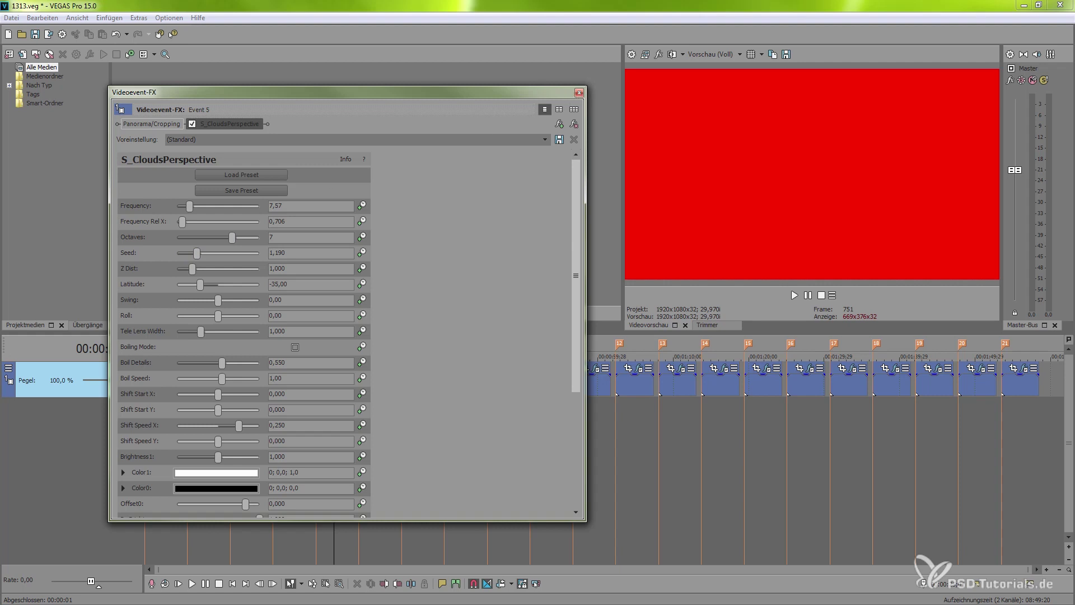
{"action": "left_click", "coordinate": [579, 92]}
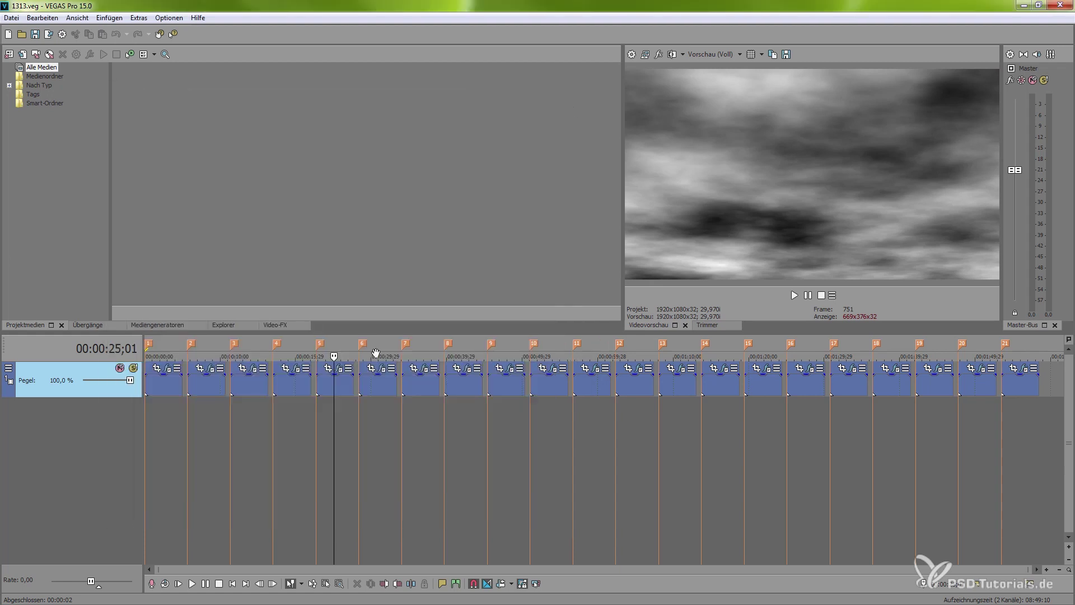
Scrub through the sixth clip and raise the frequency of its S_CloudsPsyko effect to about 8,93
{"action": "left_click", "coordinate": [382, 425]}
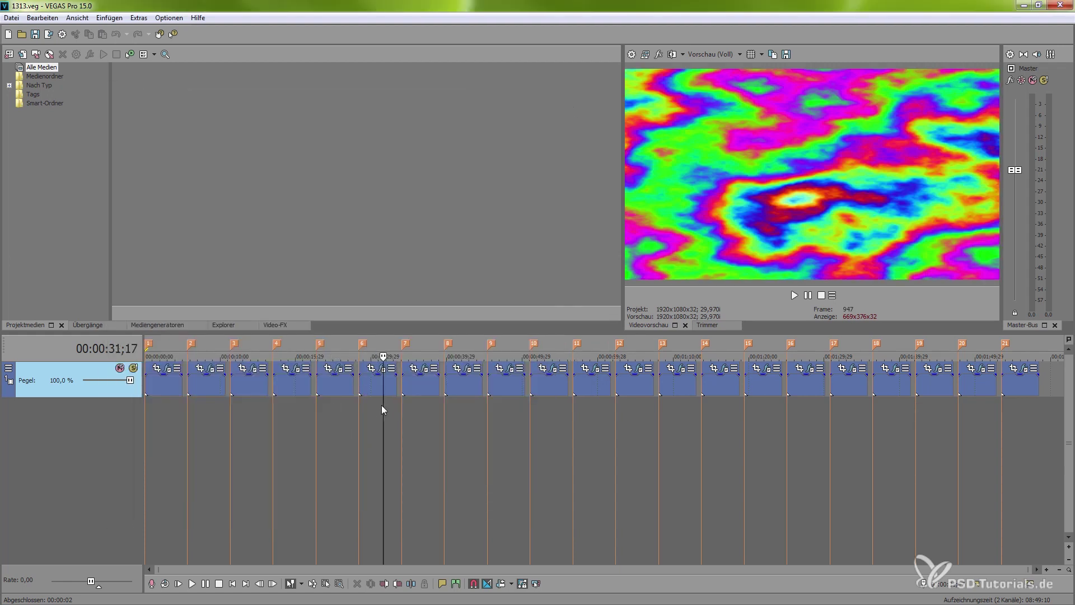
{"action": "left_click_drag", "start_coordinate": [384, 403], "coordinate": [370, 407]}
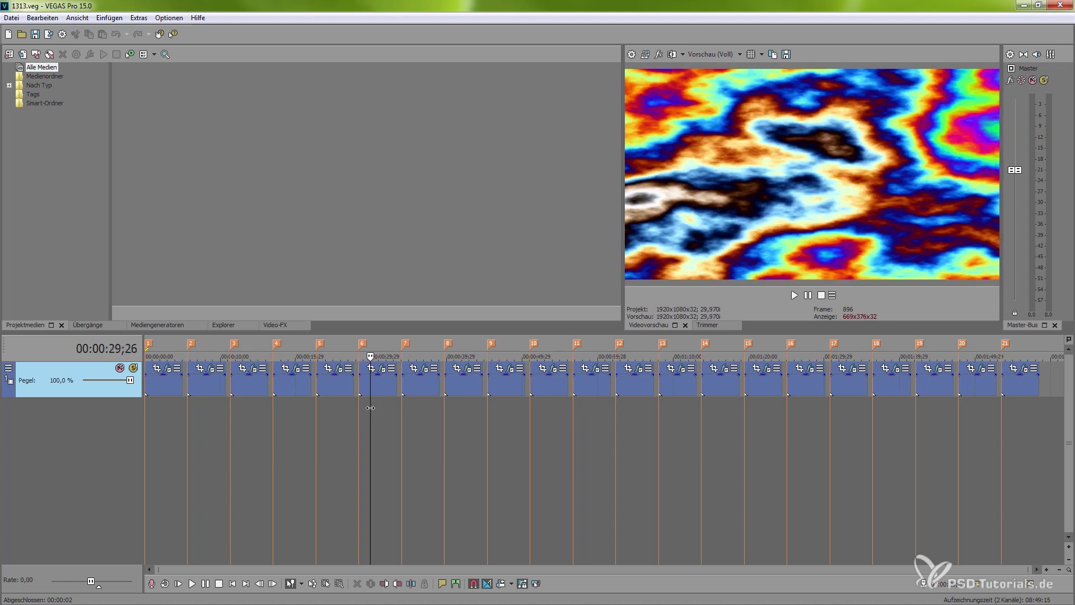
{"action": "left_click", "coordinate": [383, 369]}
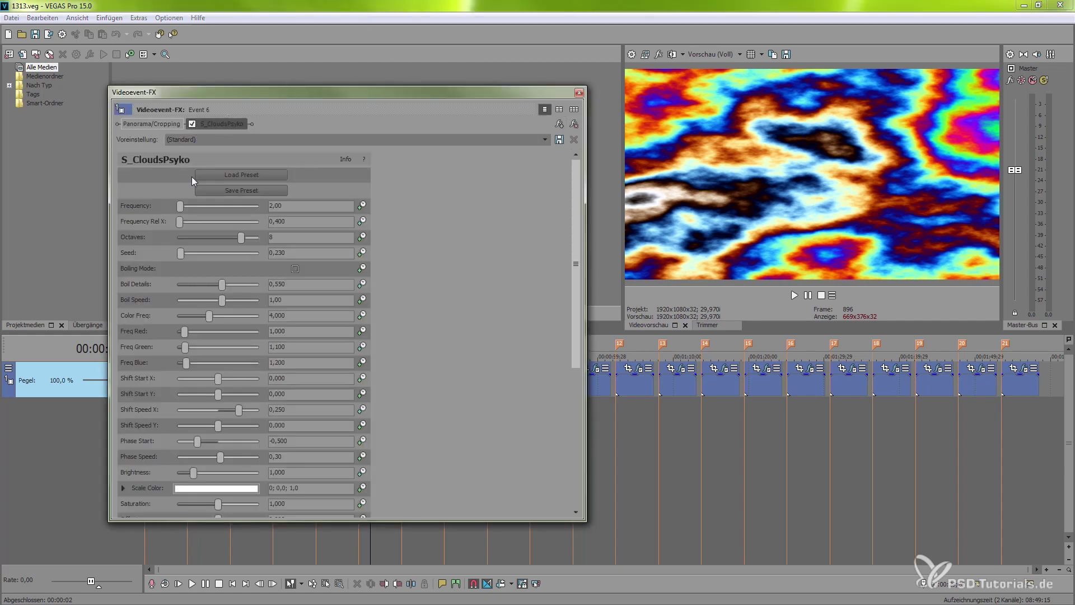
{"action": "mouse_move", "coordinate": [180, 206]}
{"action": "left_mouse_down"}
{"action": "mouse_move", "coordinate": [249, 205]}
{"action": "mouse_move", "coordinate": [174, 211]}
{"action": "mouse_move", "coordinate": [193, 208]}
{"action": "left_mouse_up"}
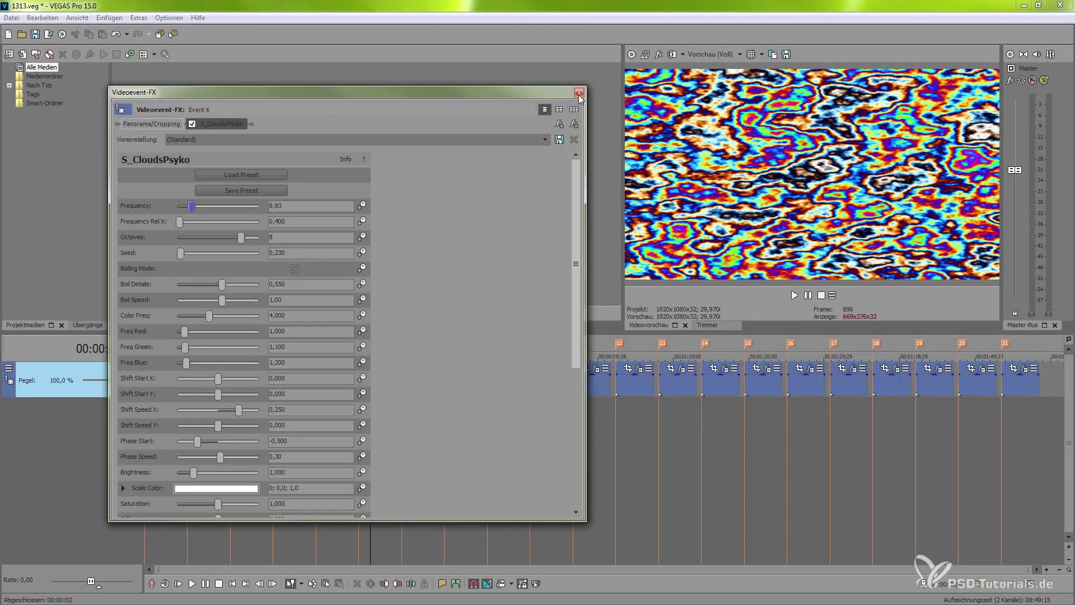
{"action": "left_click", "coordinate": [579, 93]}
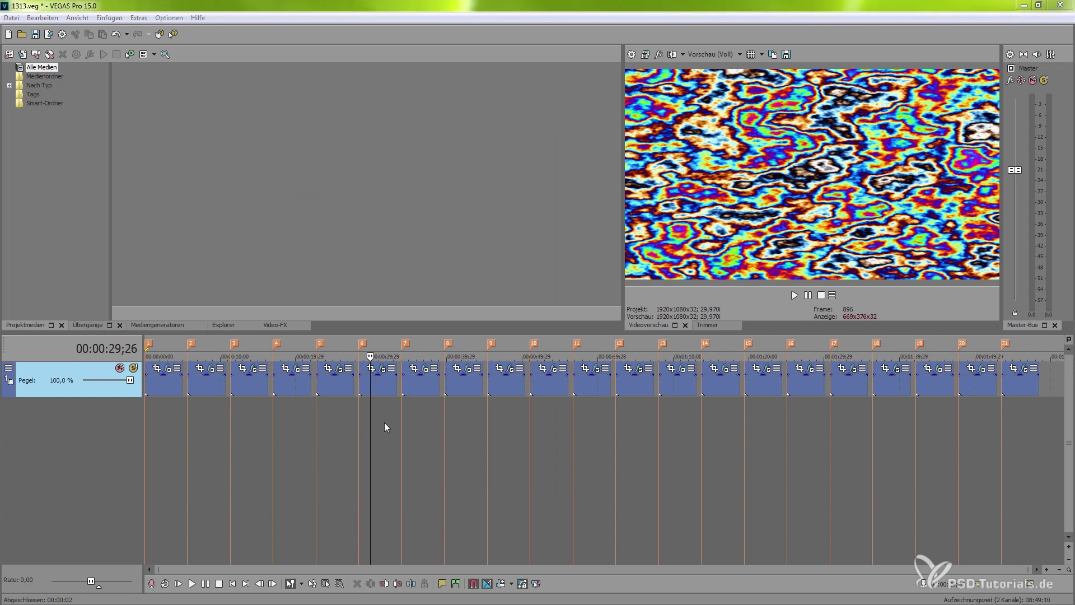
Move the center of the seventh clip's S_CloudsVortex effect to about -0,09; 0,59
{"action": "left_click_drag", "start_coordinate": [371, 411], "coordinate": [414, 409]}
{"action": "left_click", "coordinate": [425, 368]}
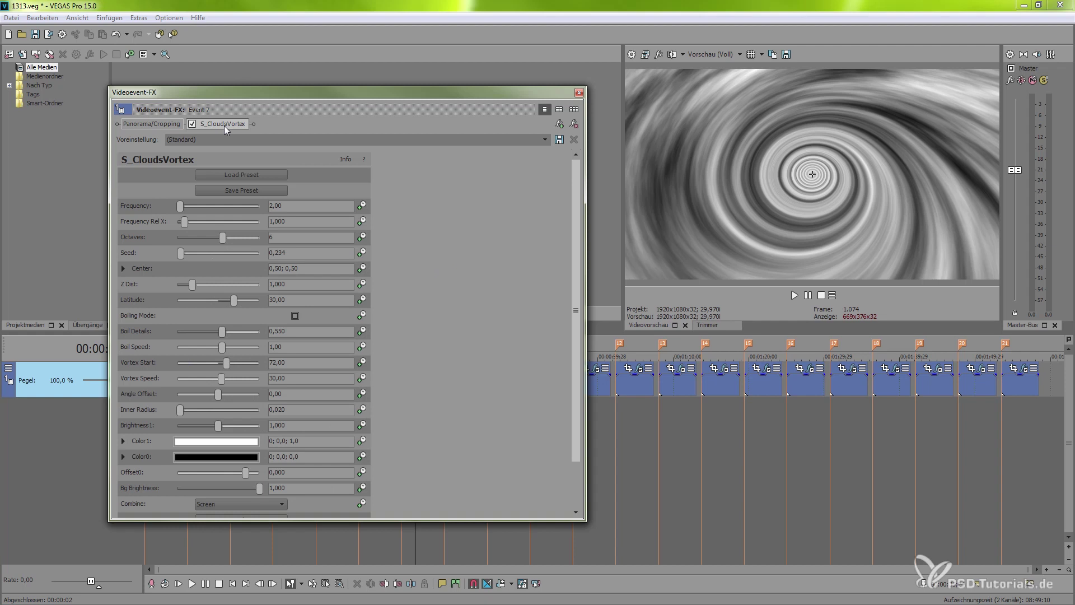
{"action": "left_click_drag", "start_coordinate": [812, 176], "coordinate": [591, 147]}
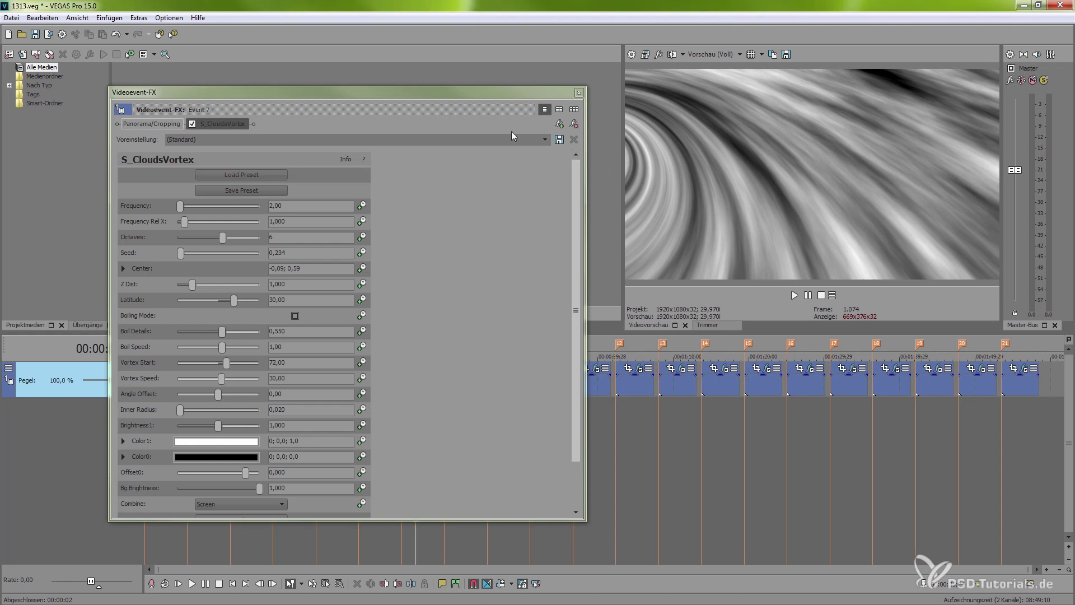
{"action": "left_click", "coordinate": [579, 92]}
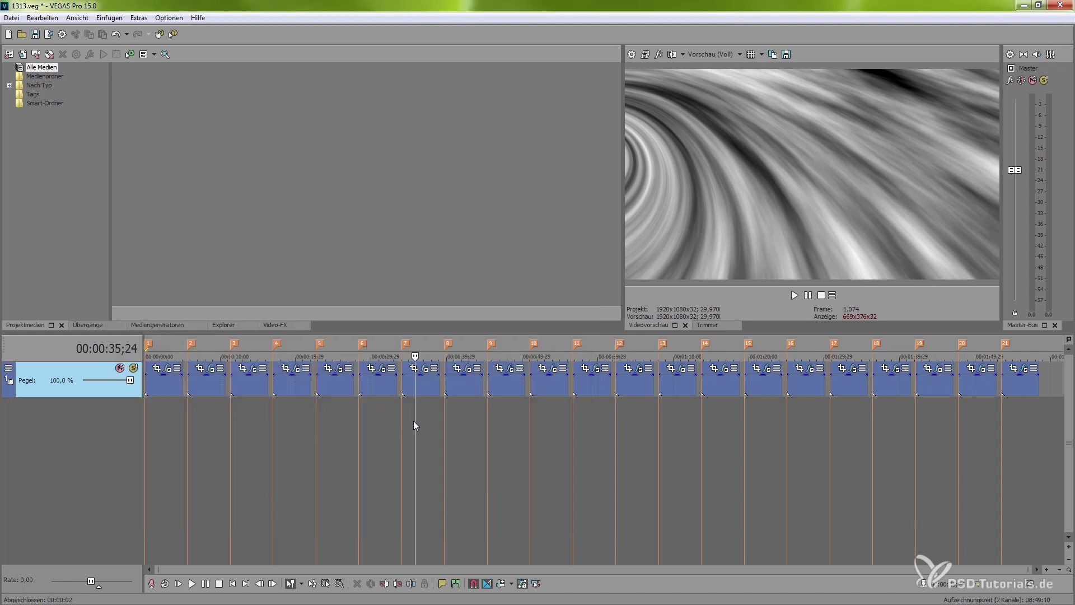
Set Frequency Rel X to 0,100 and octaves to 4 in the seventh clip's S_CloudsVortex effect
{"action": "mouse_move", "coordinate": [416, 418]}
{"action": "left_mouse_down"}
{"action": "mouse_move", "coordinate": [404, 416]}
{"action": "mouse_move", "coordinate": [428, 413]}
{"action": "mouse_move", "coordinate": [412, 415]}
{"action": "left_mouse_up"}
{"action": "left_click", "coordinate": [424, 376]}
{"action": "left_click", "coordinate": [424, 370]}
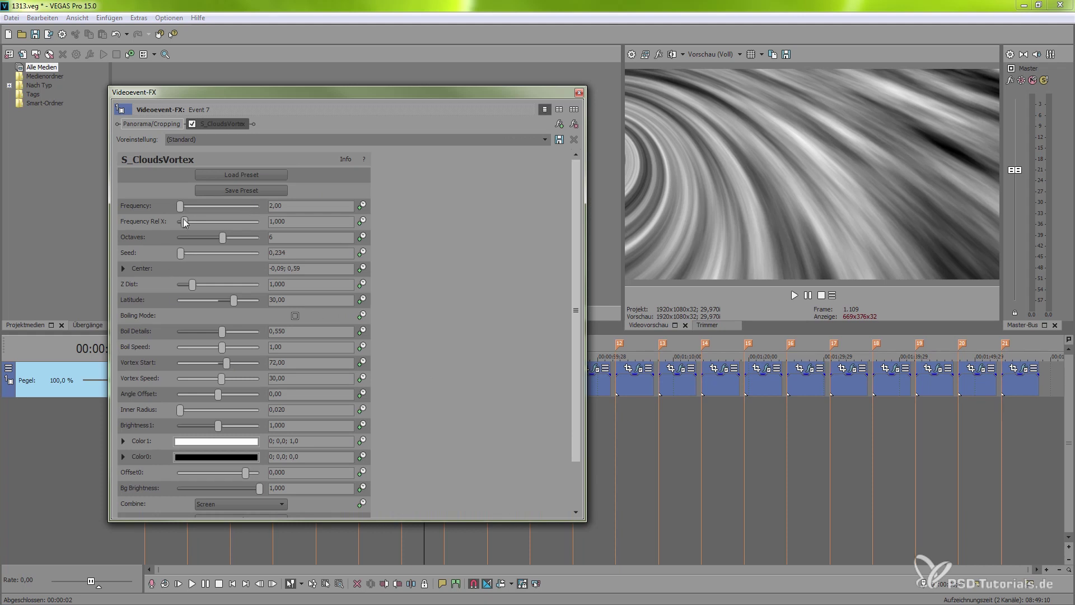
{"action": "mouse_move", "coordinate": [183, 206]}
{"action": "left_mouse_down"}
{"action": "mouse_move", "coordinate": [200, 207]}
{"action": "mouse_move", "coordinate": [180, 208]}
{"action": "mouse_move", "coordinate": [189, 222]}
{"action": "mouse_move", "coordinate": [237, 217]}
{"action": "left_mouse_up"}
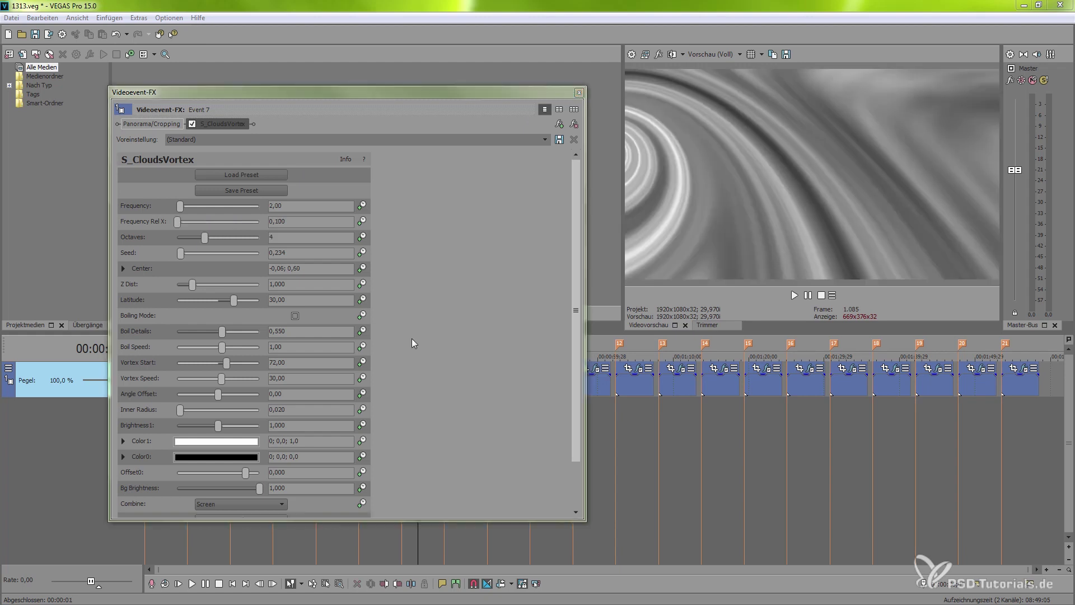
{"action": "left_click", "coordinate": [579, 92]}
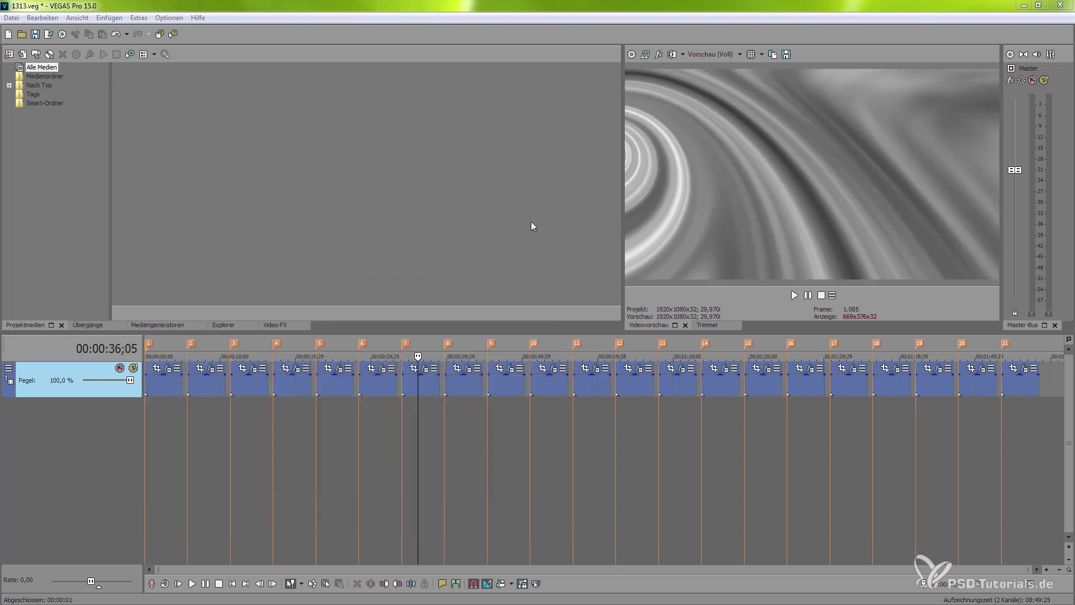
Insert a new video track above the existing track of effect clips
{"action": "left_click", "coordinate": [464, 408]}
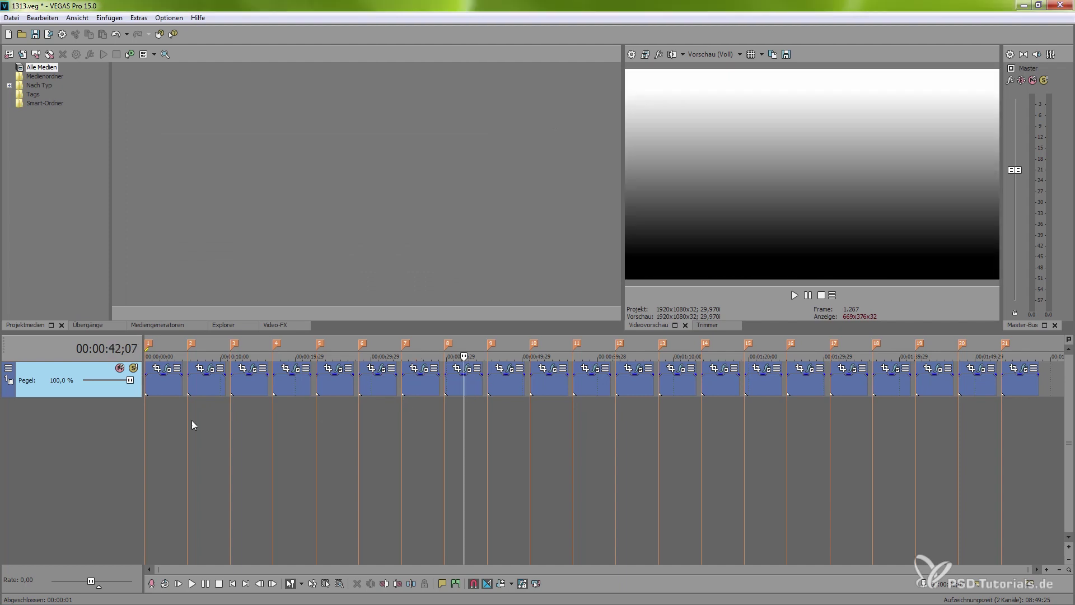
{"action": "right_click", "coordinate": [293, 435]}
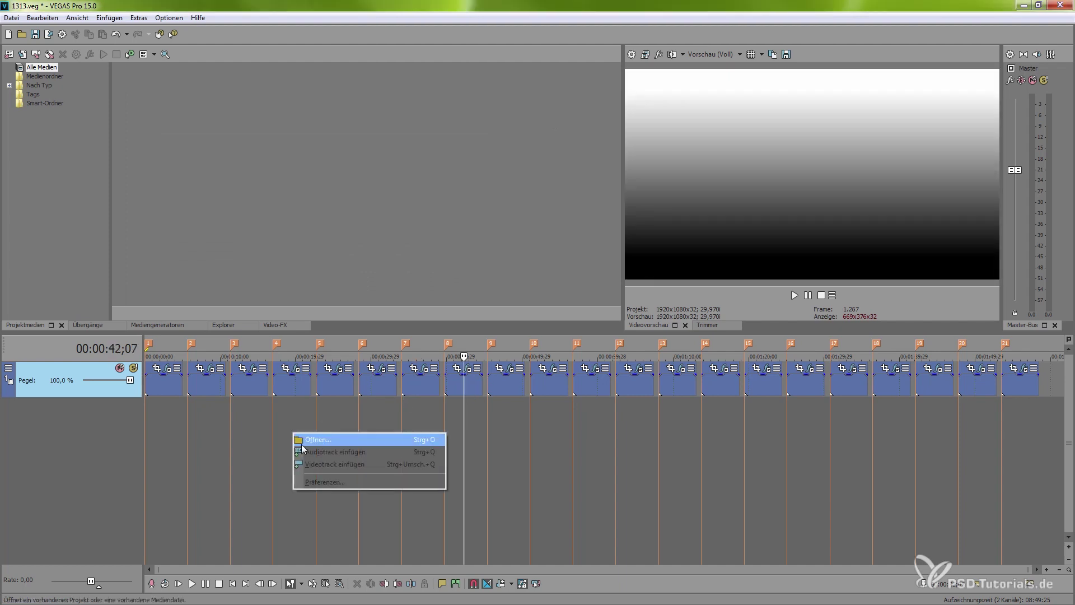
{"action": "left_click", "coordinate": [324, 468]}
{"action": "left_click", "coordinate": [429, 417]}
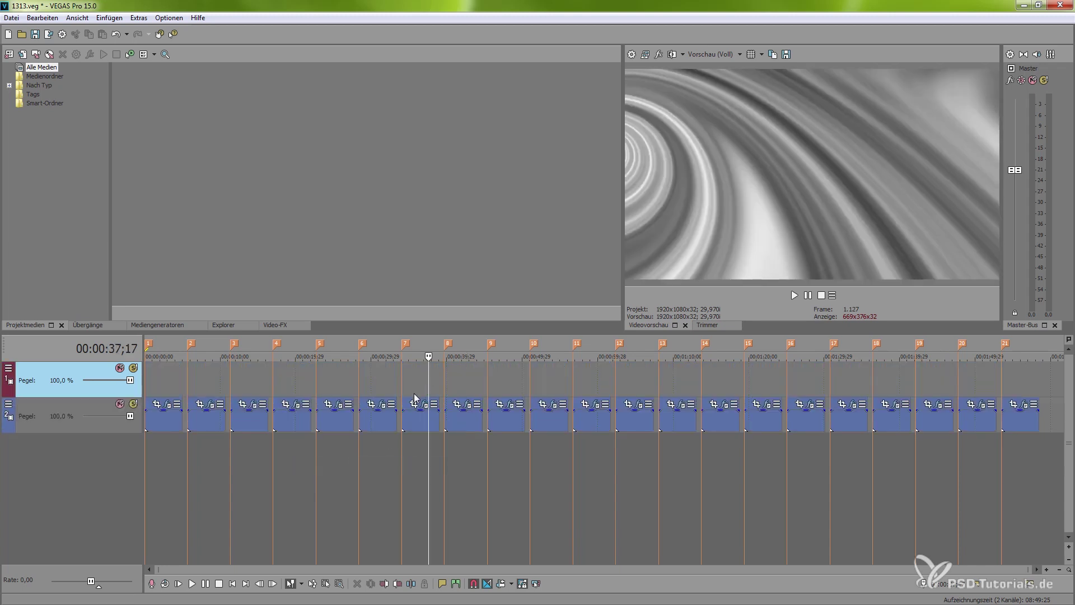
Move the sixth clip onto the new track above the seventh clip, try 28 % opacity on it, and undo the opacity change
{"action": "left_click", "coordinate": [374, 423]}
{"action": "mouse_move", "coordinate": [374, 424]}
{"action": "left_mouse_down"}
{"action": "mouse_move", "coordinate": [428, 376]}
{"action": "mouse_move", "coordinate": [416, 392]}
{"action": "left_mouse_up"}
{"action": "left_click", "coordinate": [418, 379]}
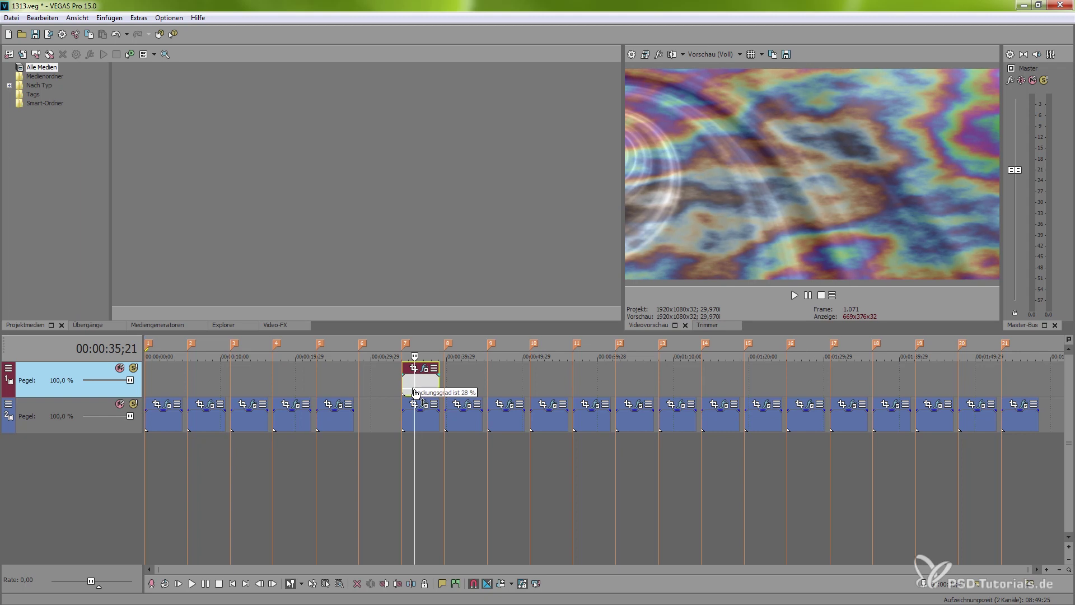
{"action": "key", "text": "ctrl+z"}
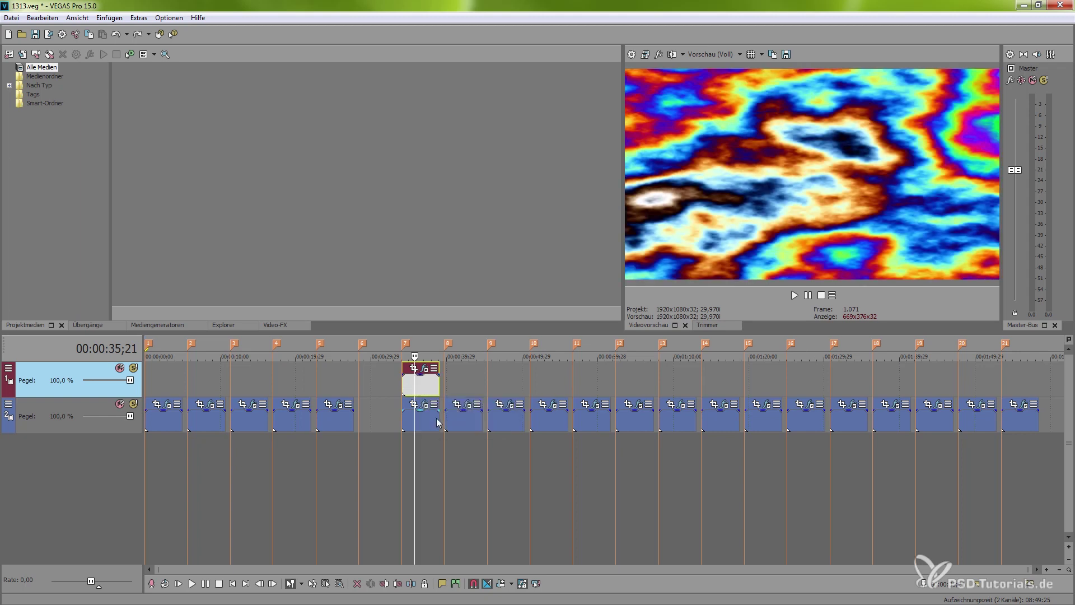
Undo the sixth clip's move and the new track's insertion, and view the seventh clip's S_CloudsVortex settings
{"action": "key", "text": "ctrl+z"}
{"action": "key", "text": "ctrl+z"}
{"action": "left_click", "coordinate": [421, 368]}
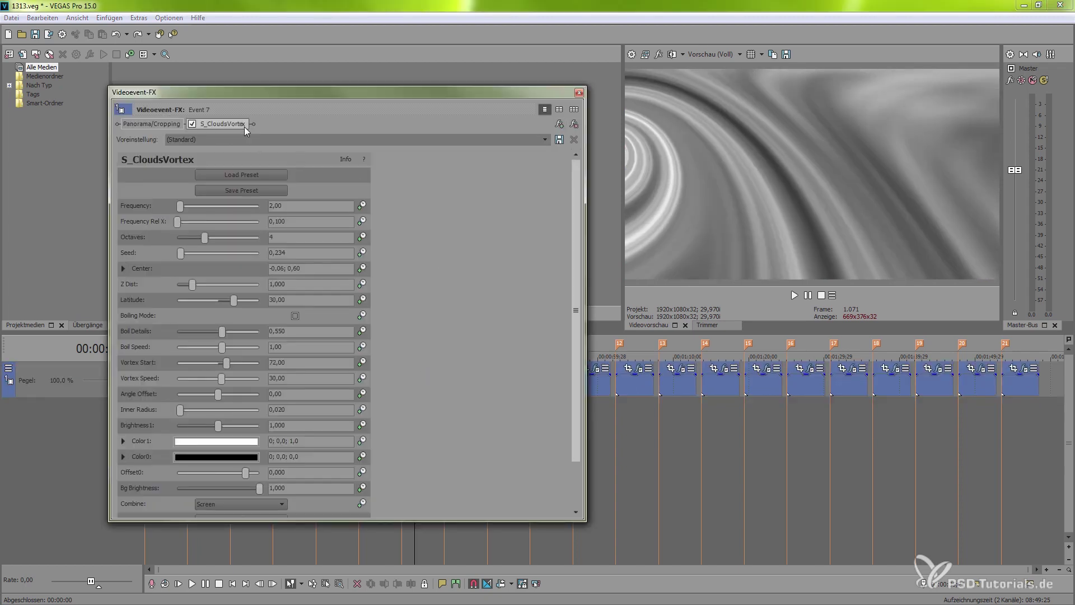
{"action": "left_click", "coordinate": [580, 93]}
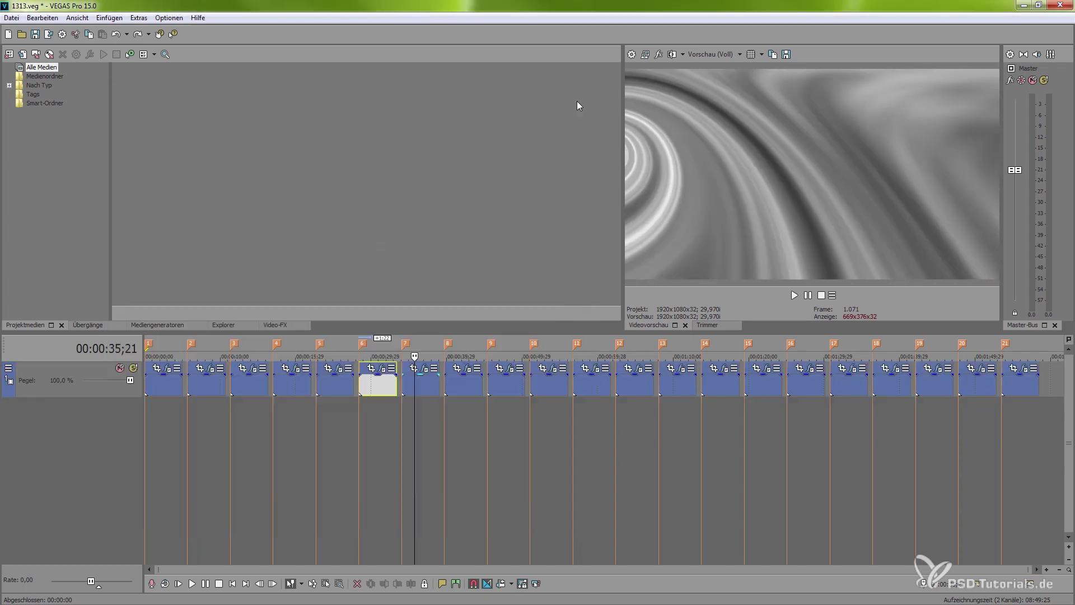
Preview the eighth clip's black-to-white gradient and briefly open its effect settings
{"action": "left_click", "coordinate": [462, 392]}
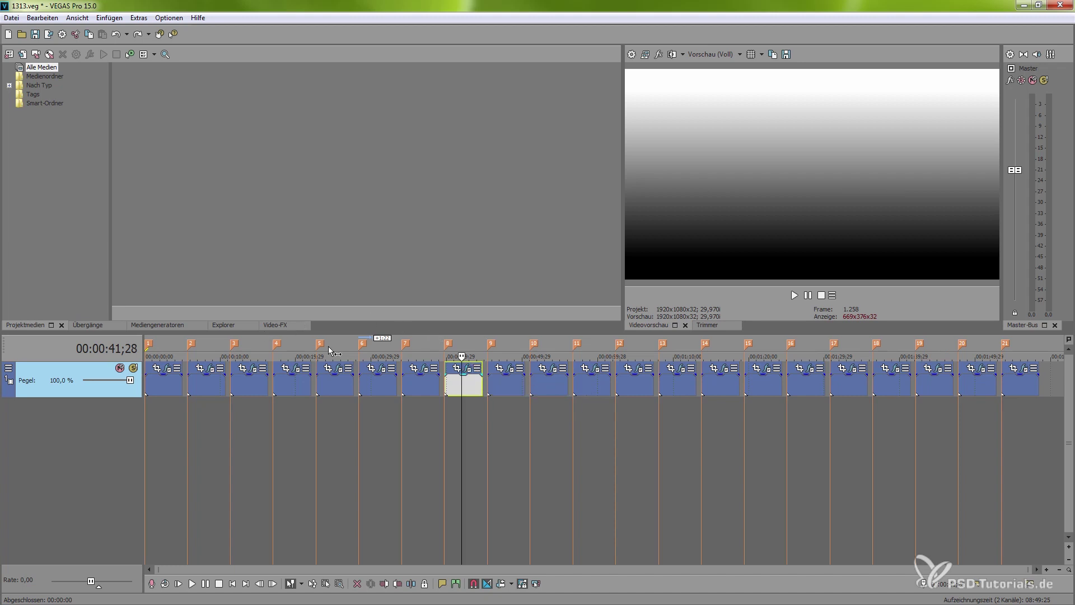
{"action": "left_click", "coordinate": [466, 368]}
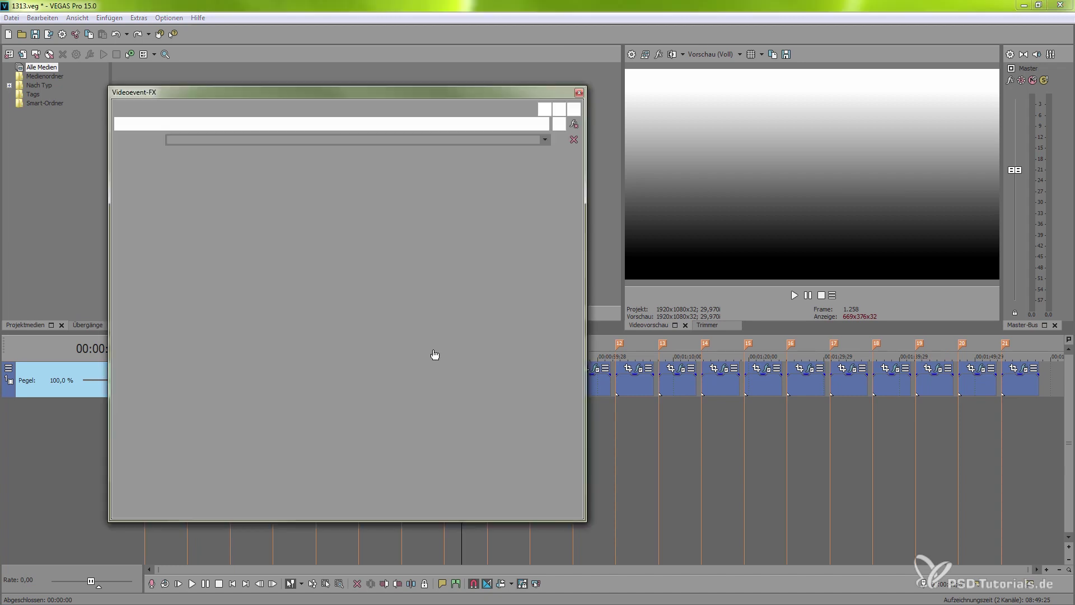
{"action": "left_click", "coordinate": [579, 93]}
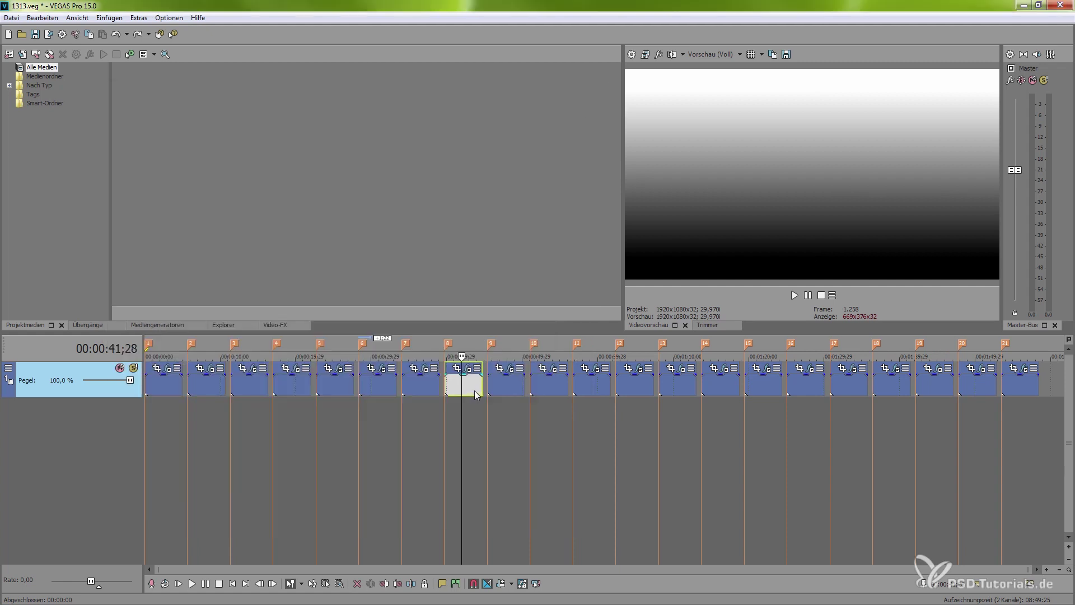
Rearrange the gradient points of the ninth clip's S_GradientMulti effect with Point 3 at about 0,09; 0,54, and set Softness to 2,000
{"action": "left_click", "coordinate": [510, 391]}
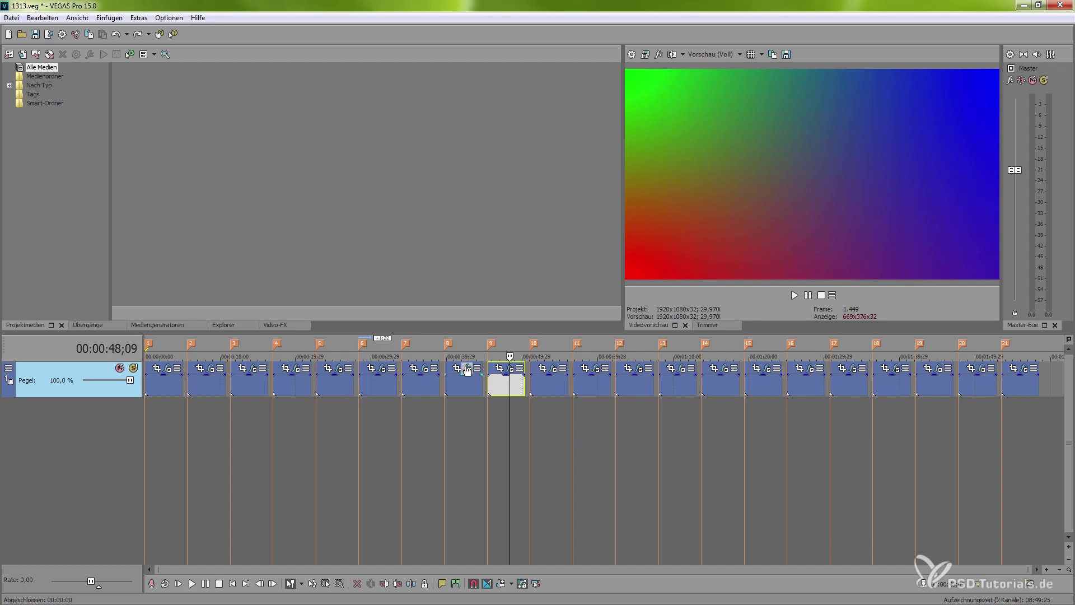
{"action": "left_click", "coordinate": [510, 369]}
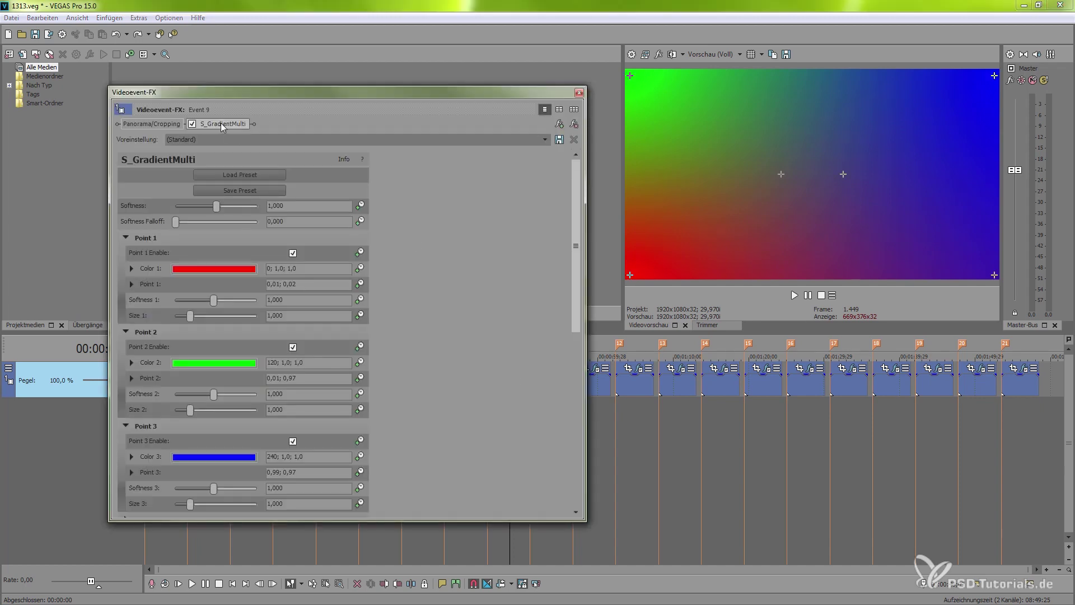
{"action": "left_click", "coordinate": [781, 174]}
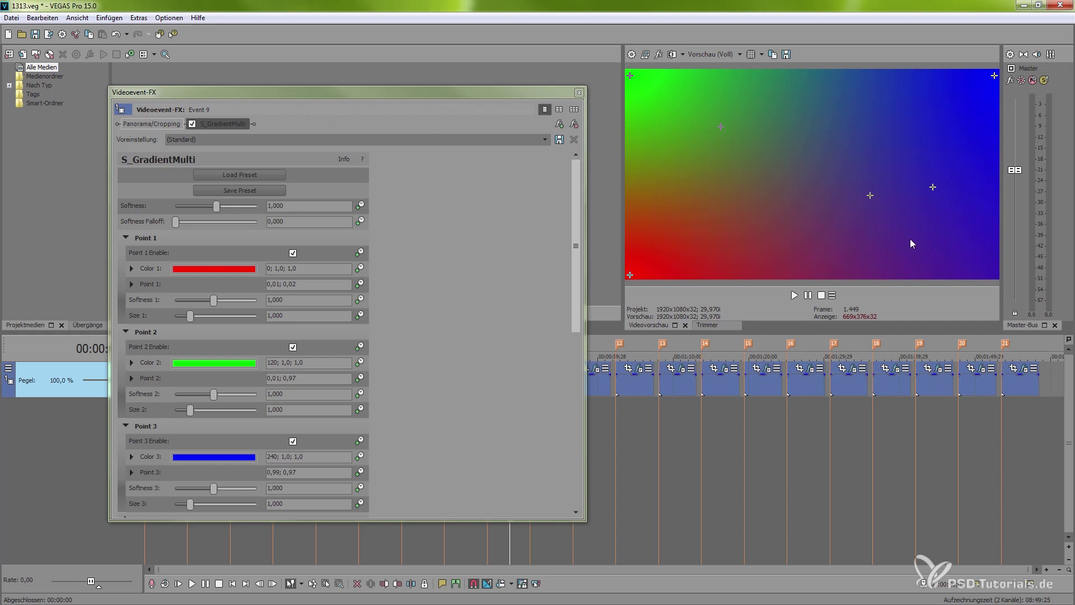
{"action": "left_click_drag", "start_coordinate": [670, 125], "coordinate": [659, 167]}
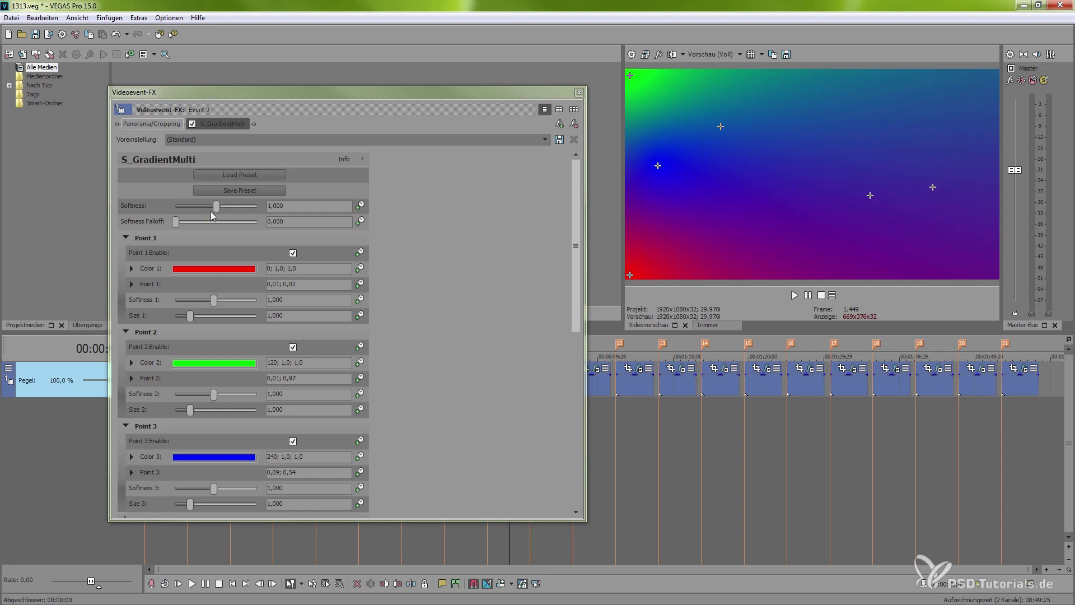
{"action": "left_click_drag", "start_coordinate": [218, 207], "coordinate": [550, 220]}
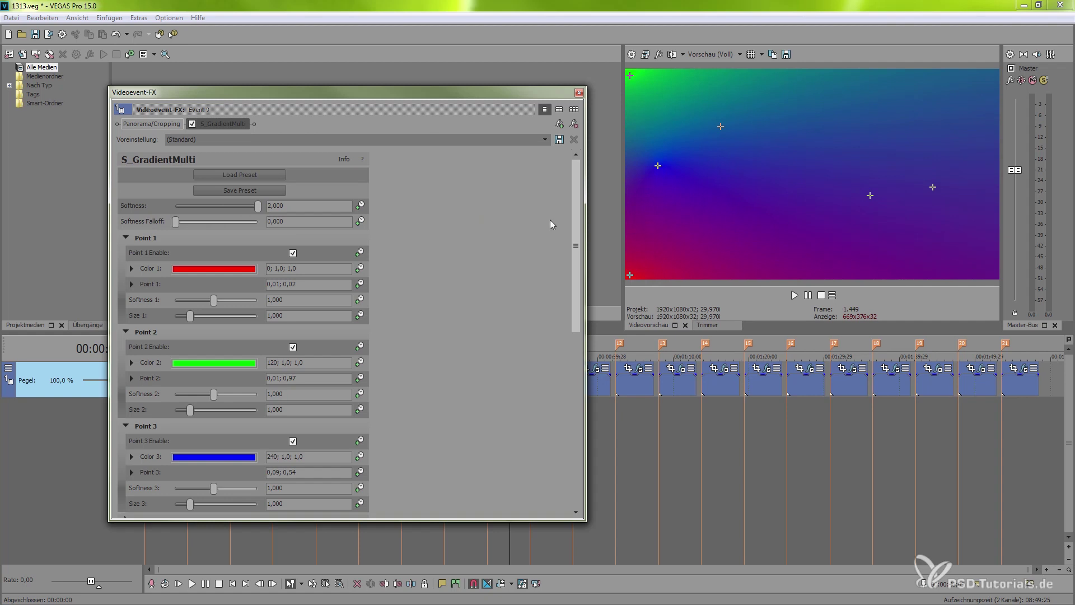
{"action": "left_click", "coordinate": [579, 93]}
Try 39 % opacity on the ninth clip and restore it to 100 %
{"action": "left_click_drag", "start_coordinate": [496, 379], "coordinate": [495, 392]}
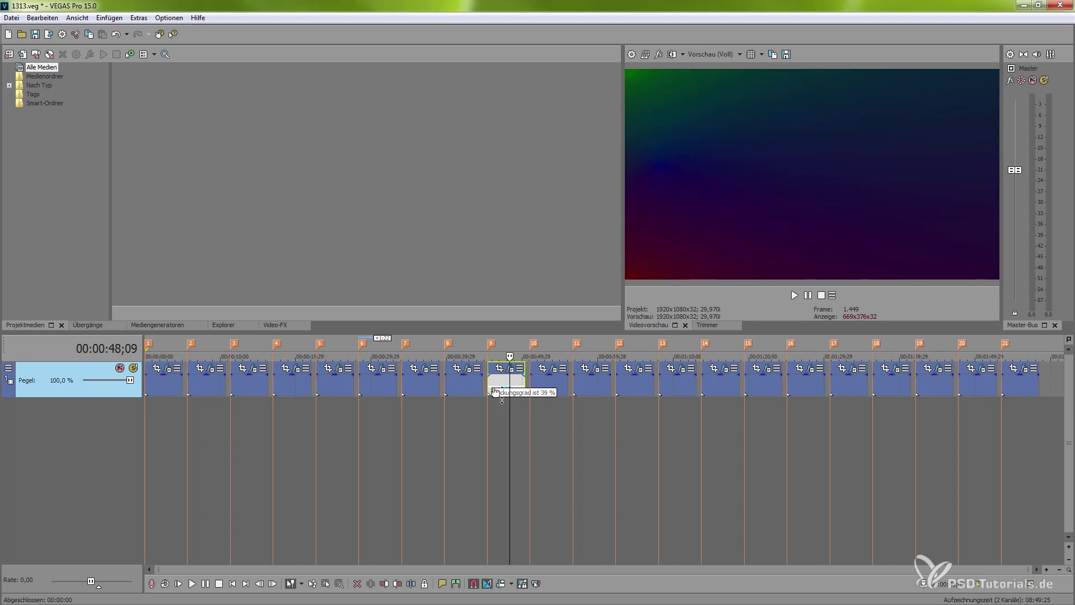
{"action": "left_click_drag", "start_coordinate": [495, 392], "coordinate": [495, 363]}
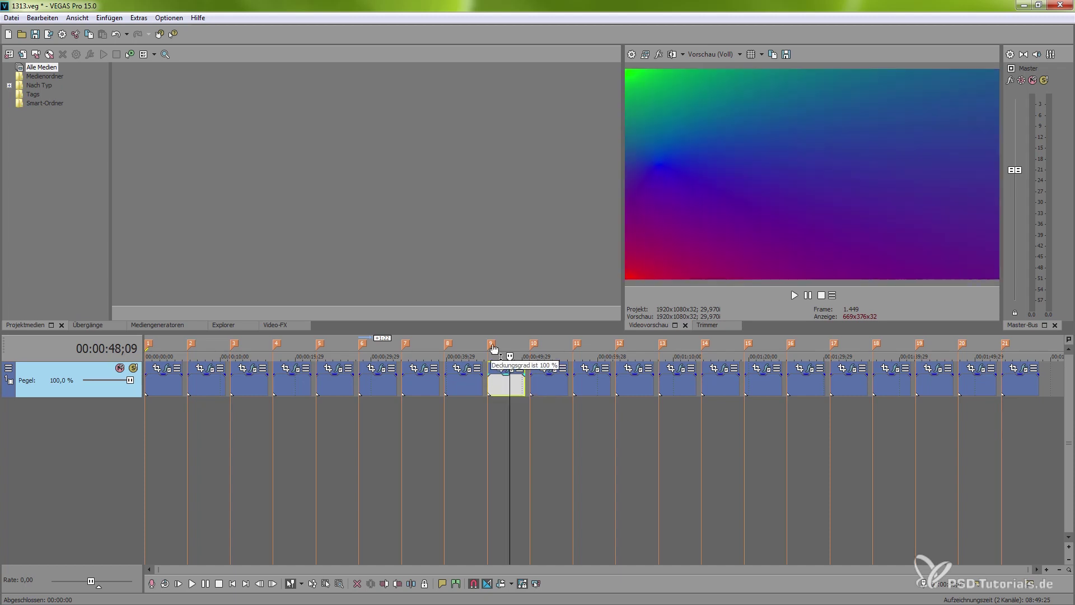
Set Inner Radius to 0,003 and Outer Radius to 0,701 in the tenth clip's S_GradientRadial effect
{"action": "left_click", "coordinate": [551, 387]}
{"action": "left_click", "coordinate": [552, 367]}
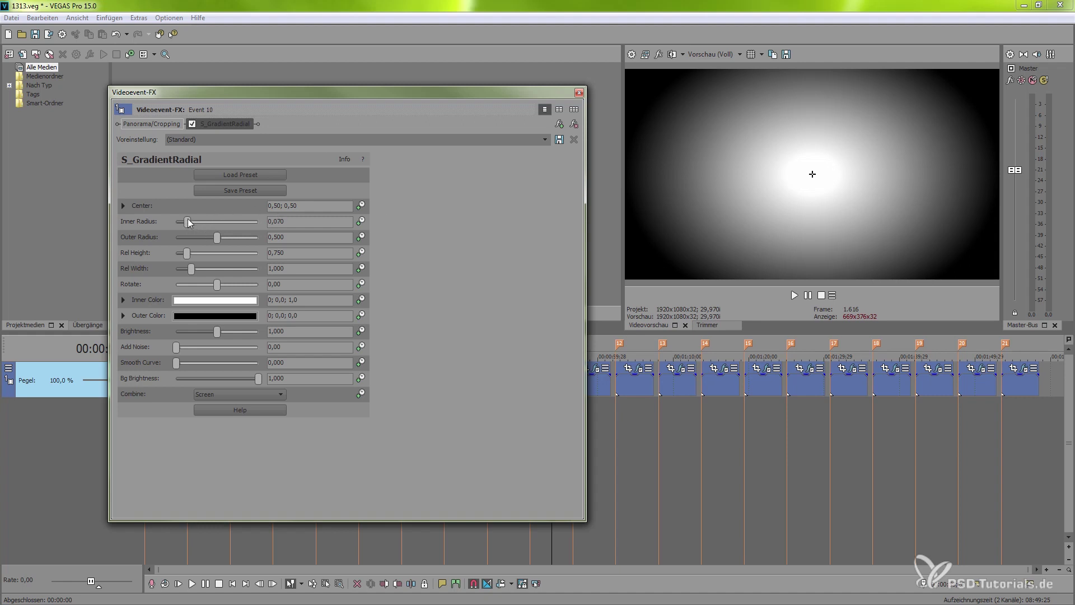
{"action": "left_click_drag", "start_coordinate": [198, 223], "coordinate": [235, 247]}
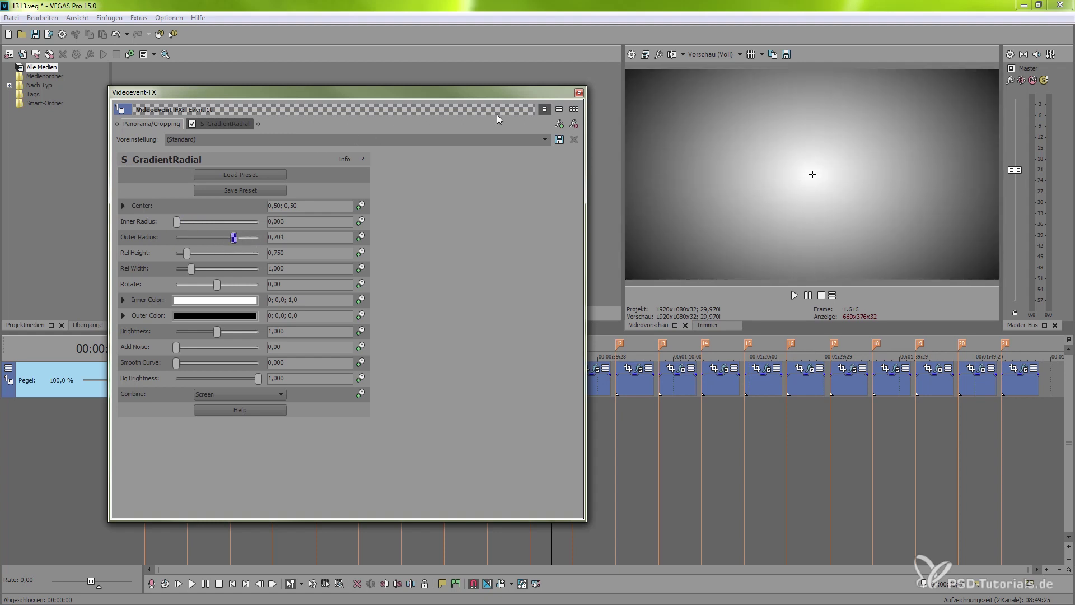
{"action": "left_click", "coordinate": [580, 93]}
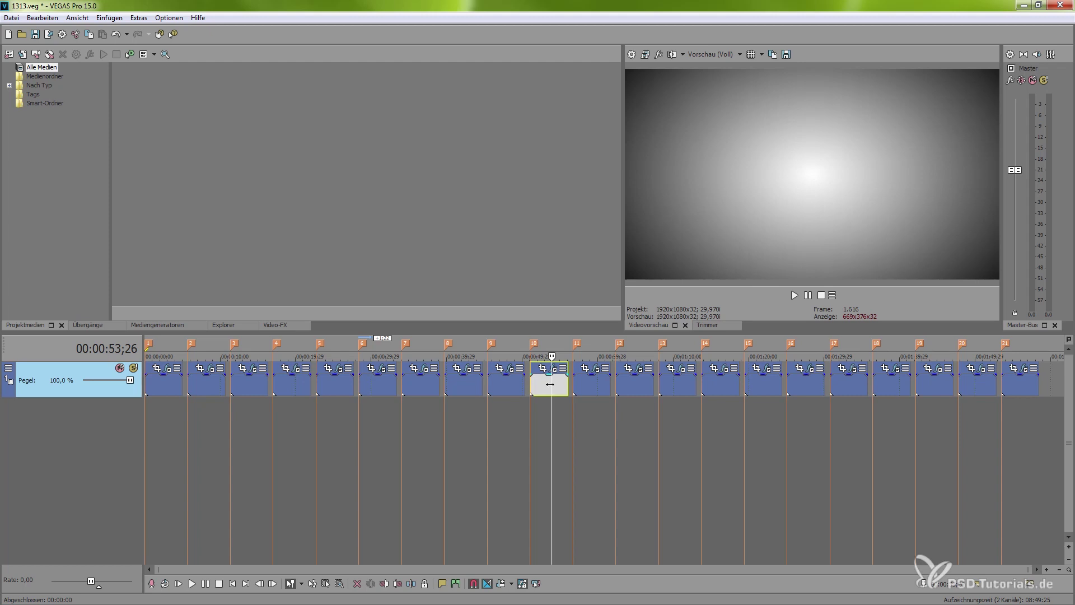
View the eleventh clip's S_Grid effect settings
{"action": "left_click", "coordinate": [597, 387]}
{"action": "left_click_drag", "start_coordinate": [597, 388], "coordinate": [590, 387]}
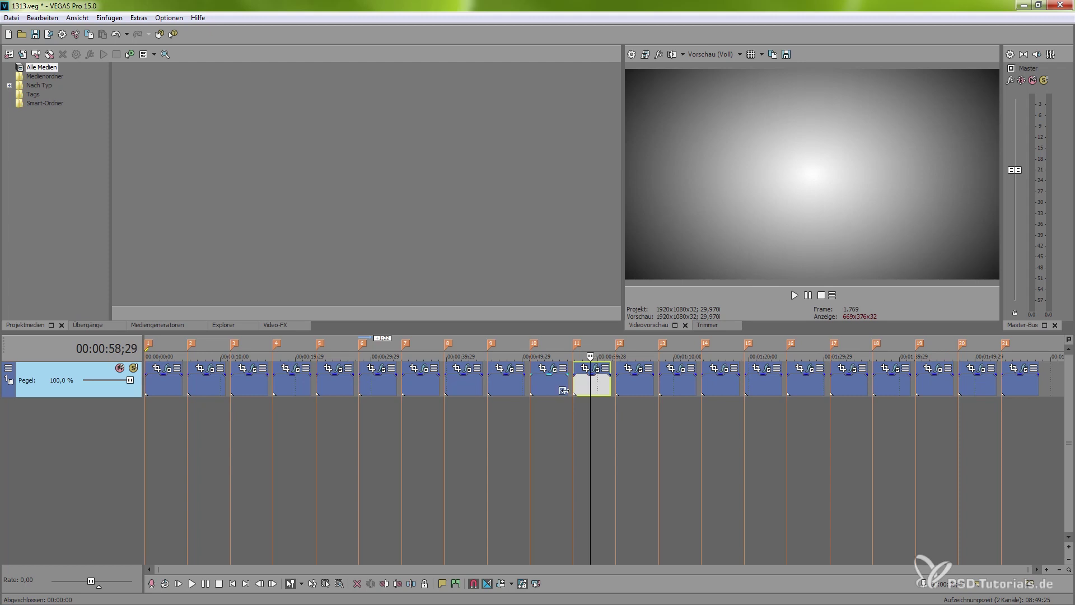
{"action": "left_click", "coordinate": [597, 368]}
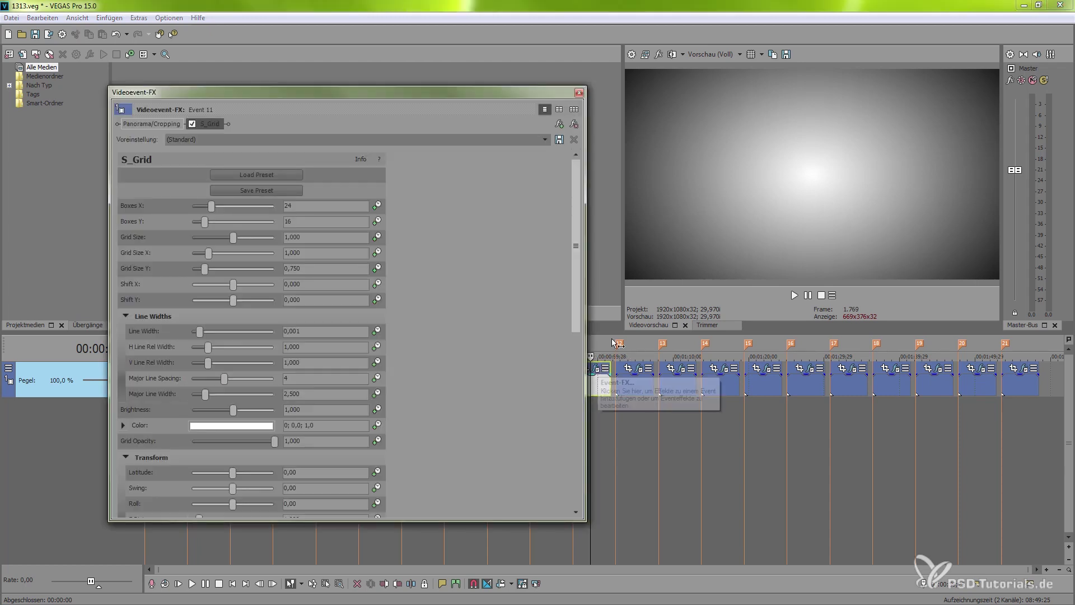
{"action": "left_click", "coordinate": [579, 92]}
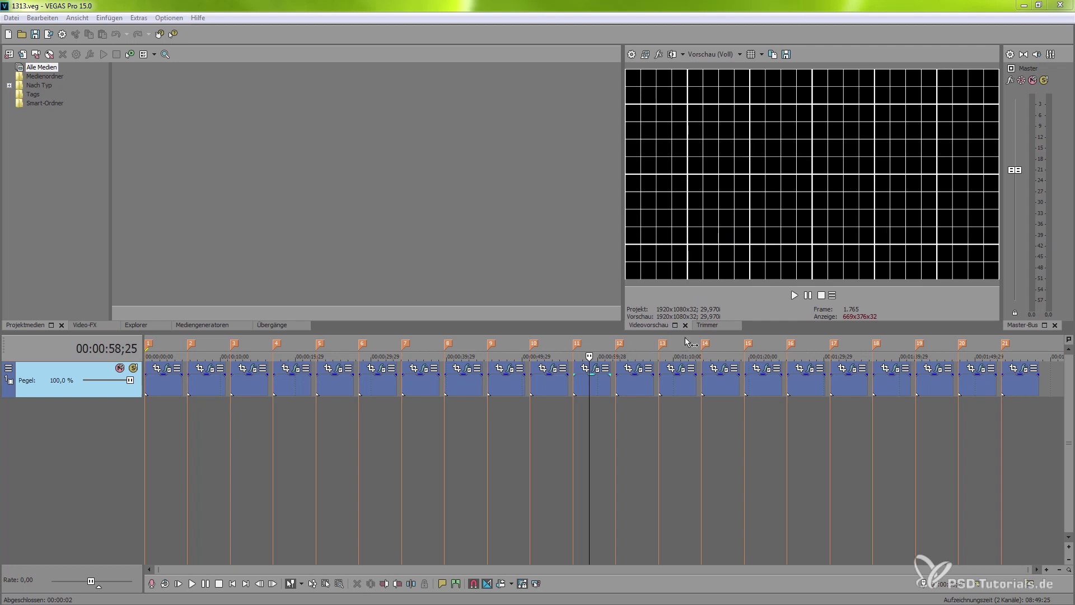
Set Boxes X to 28 in the eleventh clip's S_Grid effect and scrub the clip to check the grid
{"action": "left_click", "coordinate": [593, 369]}
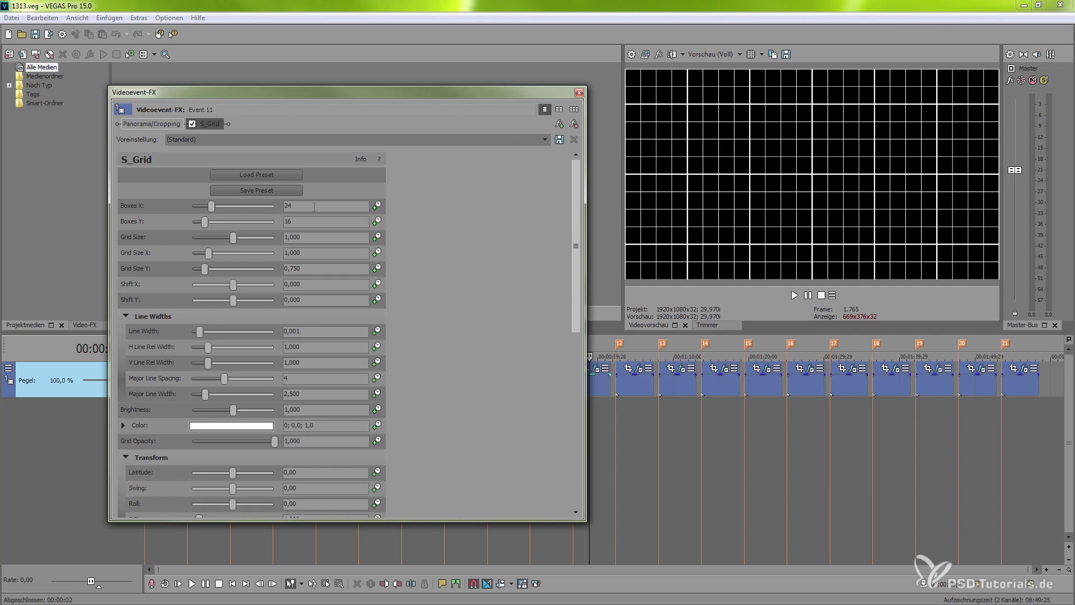
{"action": "mouse_move", "coordinate": [211, 206]}
{"action": "left_mouse_down"}
{"action": "mouse_move", "coordinate": [227, 207]}
{"action": "mouse_move", "coordinate": [214, 206]}
{"action": "left_mouse_up"}
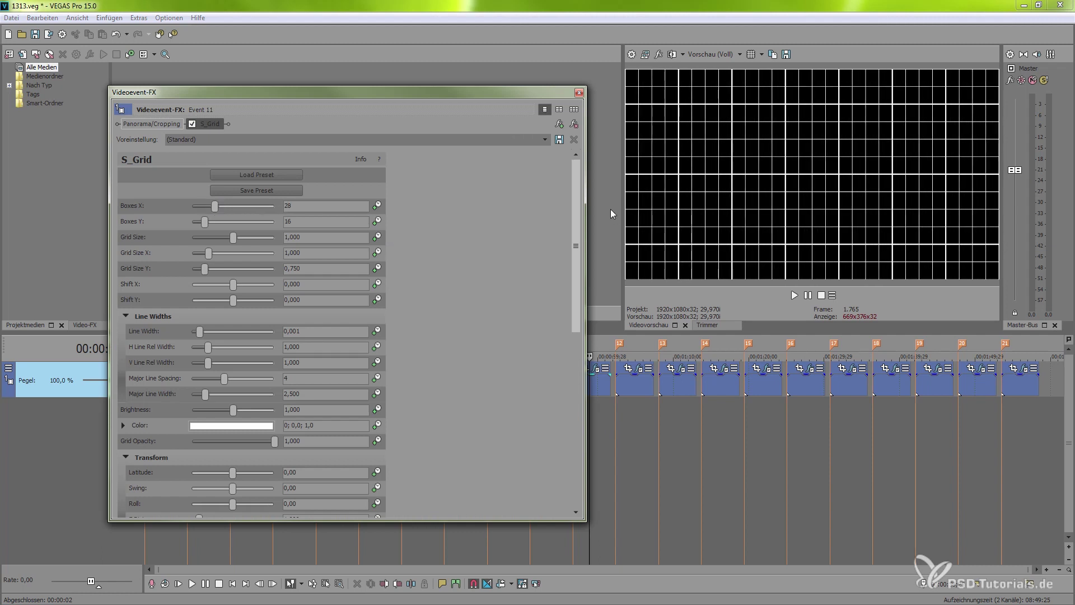
{"action": "left_click", "coordinate": [579, 93]}
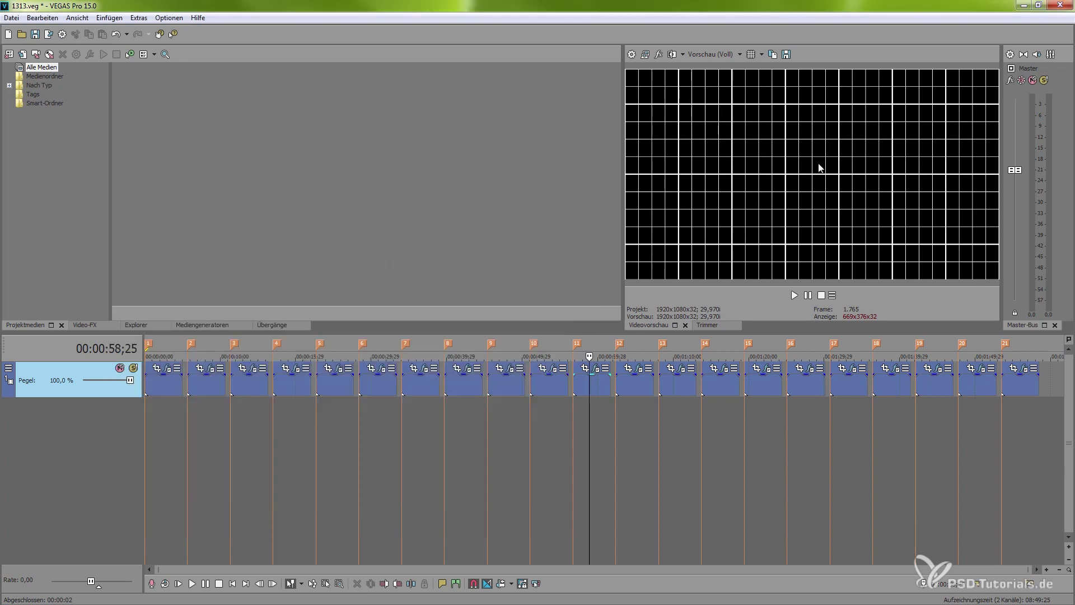
{"action": "left_click", "coordinate": [573, 410]}
{"action": "mouse_move", "coordinate": [576, 410]}
{"action": "left_mouse_down"}
{"action": "mouse_move", "coordinate": [607, 409]}
{"action": "mouse_move", "coordinate": [578, 408]}
{"action": "mouse_move", "coordinate": [597, 408]}
{"action": "left_mouse_up"}
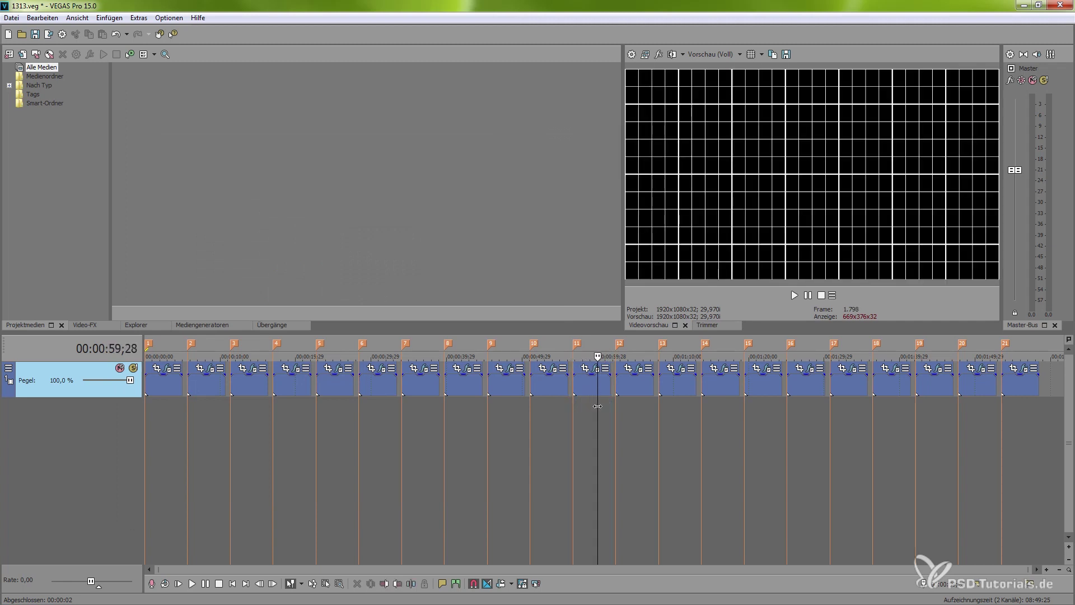
Set Stamp Density to 897,96 and Stamp Size to 3,776 in the twelfth clip's S_Grunge effect
{"action": "left_click", "coordinate": [627, 409]}
{"action": "left_click_drag", "start_coordinate": [628, 408], "coordinate": [633, 404]}
{"action": "left_click", "coordinate": [640, 371]}
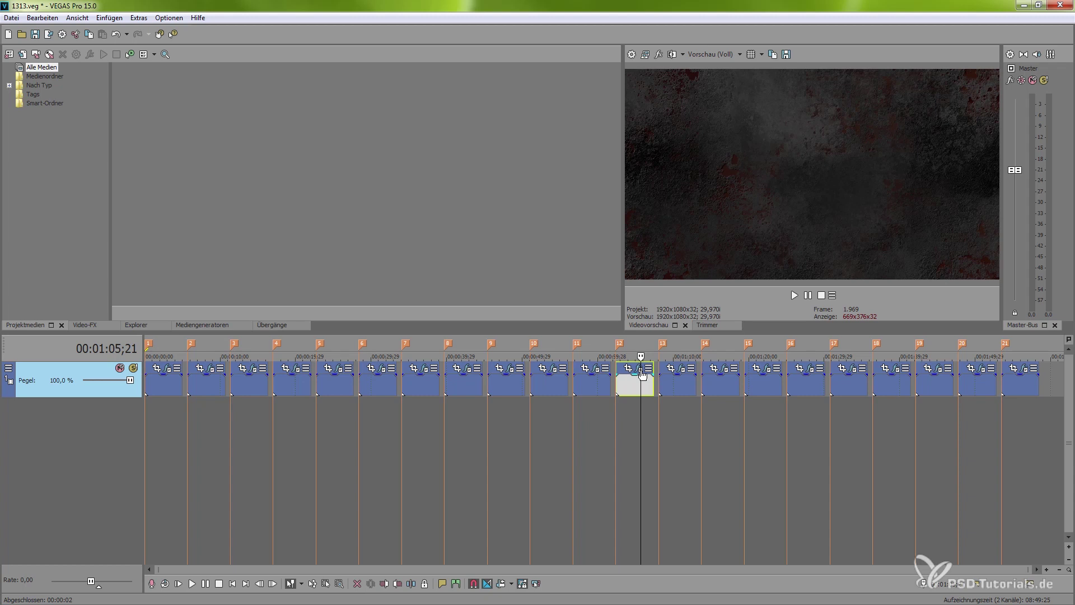
{"action": "left_click", "coordinate": [640, 370]}
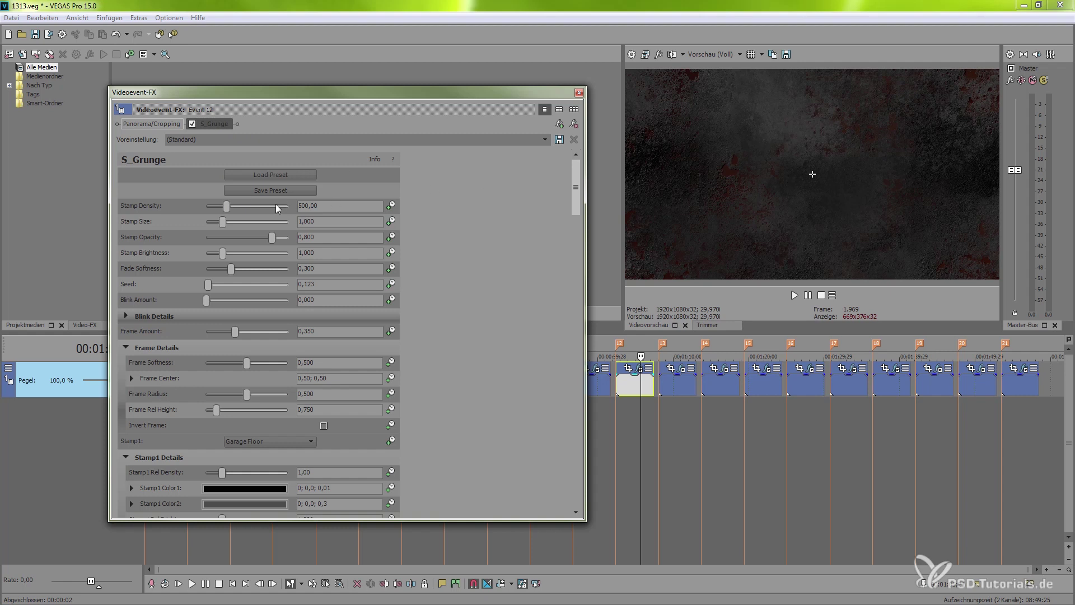
{"action": "left_click_drag", "start_coordinate": [227, 206], "coordinate": [271, 216]}
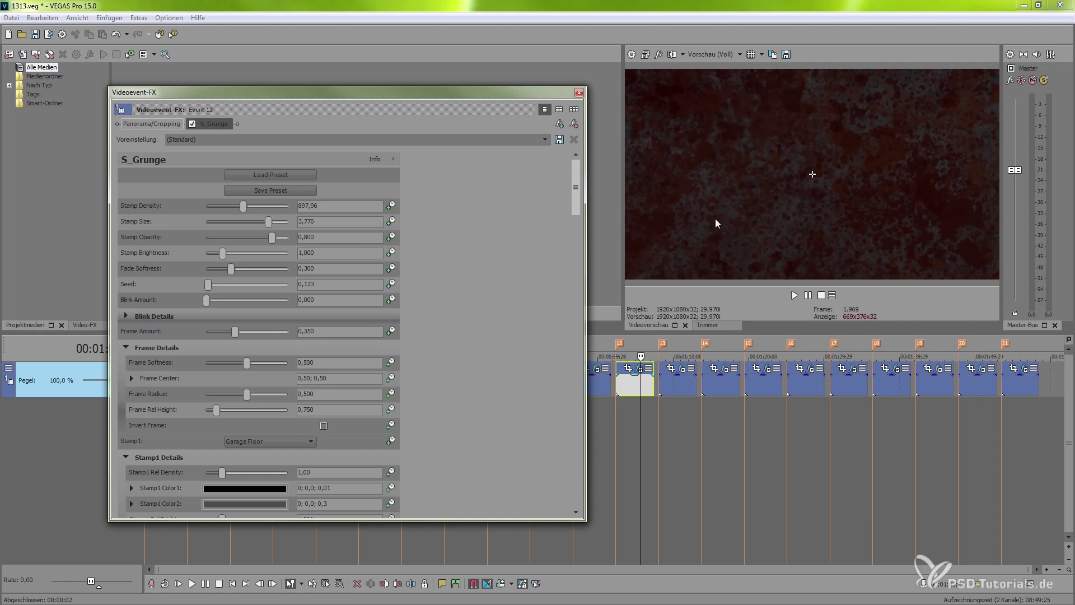
{"action": "left_click", "coordinate": [579, 92]}
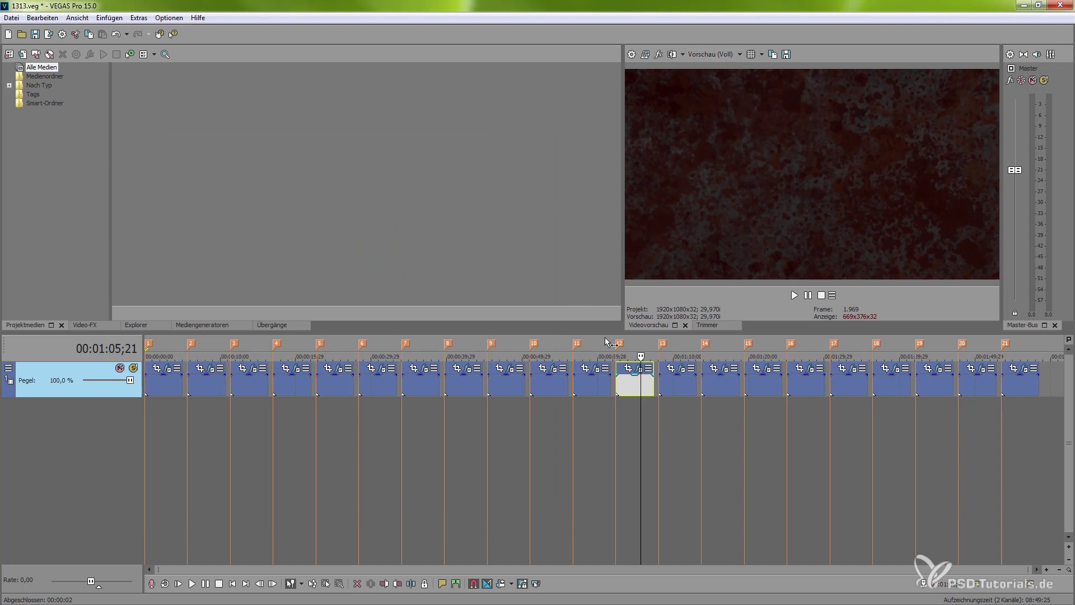
Set Shift X to 0,024 and Length to 0,391 and raise Fade Back in the thirteenth clip's S_LaserBeam effect
{"action": "left_click", "coordinate": [682, 406]}
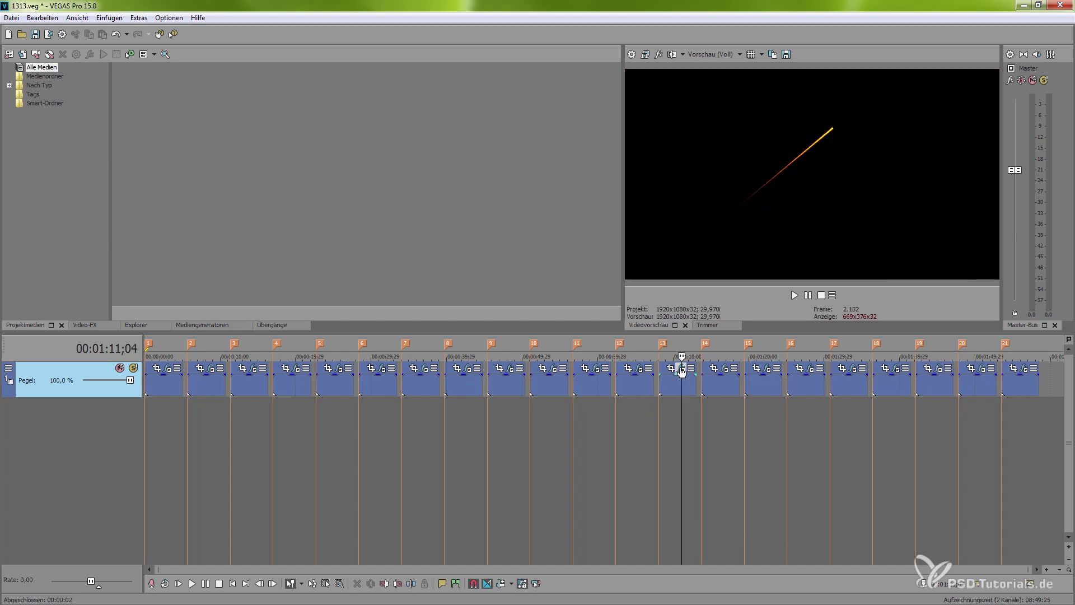
{"action": "left_click", "coordinate": [681, 369]}
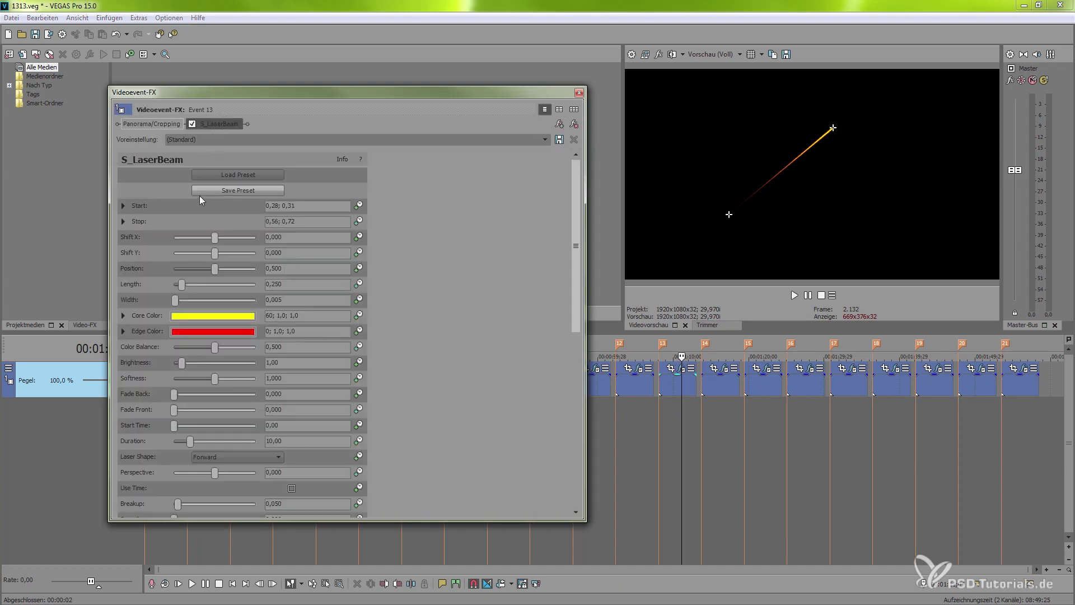
{"action": "mouse_move", "coordinate": [213, 242]}
{"action": "left_mouse_down"}
{"action": "mouse_move", "coordinate": [231, 242]}
{"action": "mouse_move", "coordinate": [217, 242]}
{"action": "left_mouse_up"}
{"action": "mouse_move", "coordinate": [182, 283]}
{"action": "left_mouse_down"}
{"action": "mouse_move", "coordinate": [198, 282]}
{"action": "mouse_move", "coordinate": [187, 284]}
{"action": "left_mouse_up"}
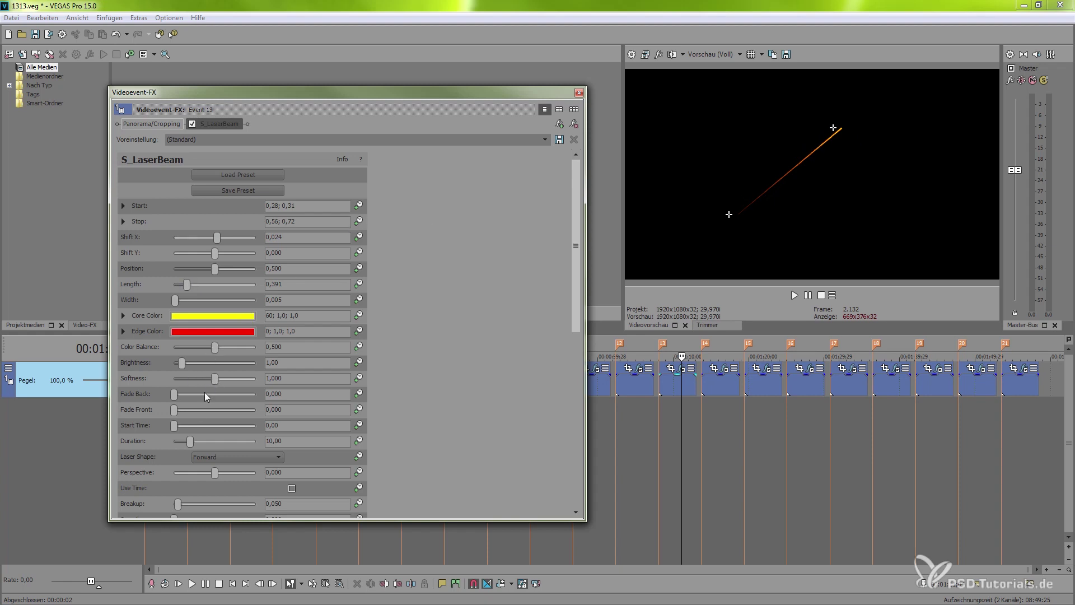
{"action": "mouse_move", "coordinate": [176, 392]}
{"action": "left_mouse_down"}
{"action": "mouse_move", "coordinate": [215, 393]}
{"action": "mouse_move", "coordinate": [193, 393]}
{"action": "left_mouse_up"}
{"action": "left_click", "coordinate": [579, 93]}
{"action": "mouse_move", "coordinate": [682, 414]}
{"action": "left_mouse_down"}
{"action": "mouse_move", "coordinate": [659, 413]}
{"action": "mouse_move", "coordinate": [690, 414]}
{"action": "mouse_move", "coordinate": [662, 416]}
{"action": "mouse_move", "coordinate": [679, 413]}
{"action": "left_mouse_up"}
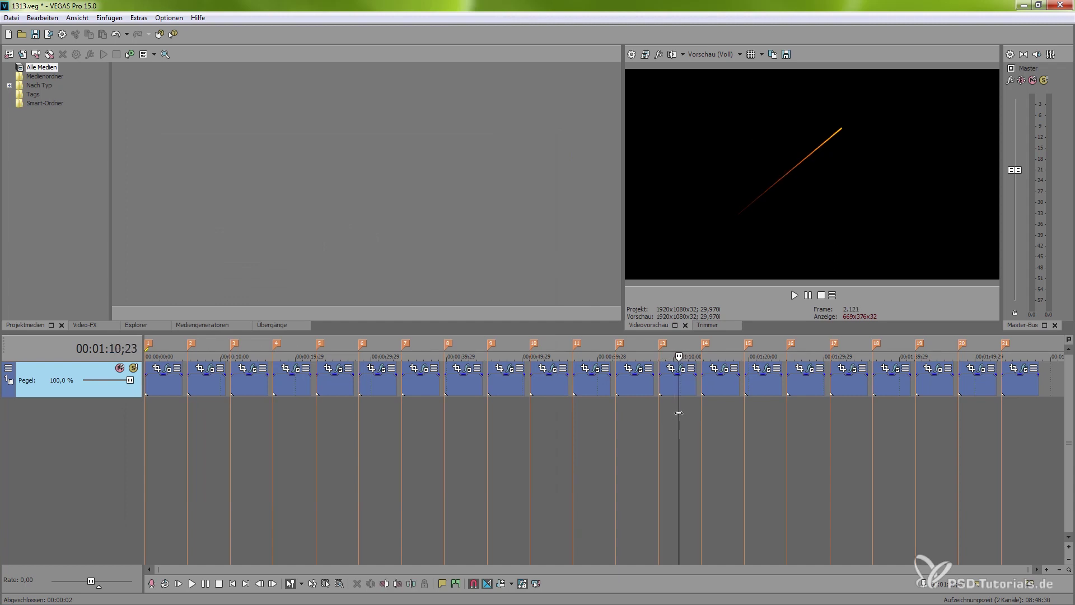
Scrub back and forth through the fourteenth clip to check its muzzle flash in the preview
{"action": "left_click", "coordinate": [715, 408]}
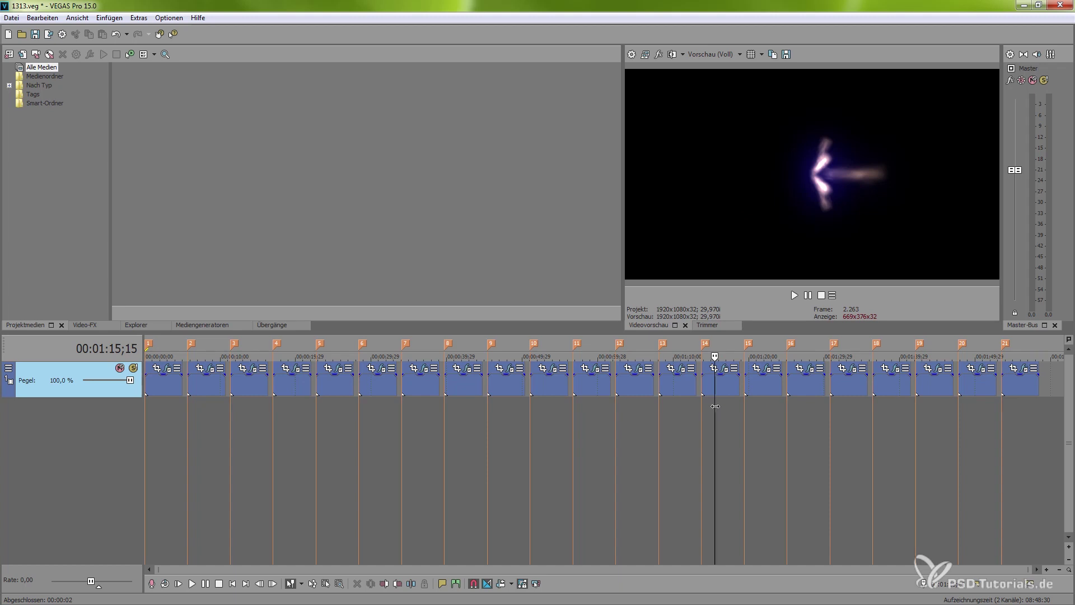
{"action": "mouse_move", "coordinate": [714, 406]}
{"action": "left_mouse_down"}
{"action": "mouse_move", "coordinate": [701, 407]}
{"action": "mouse_move", "coordinate": [730, 402]}
{"action": "left_mouse_up"}
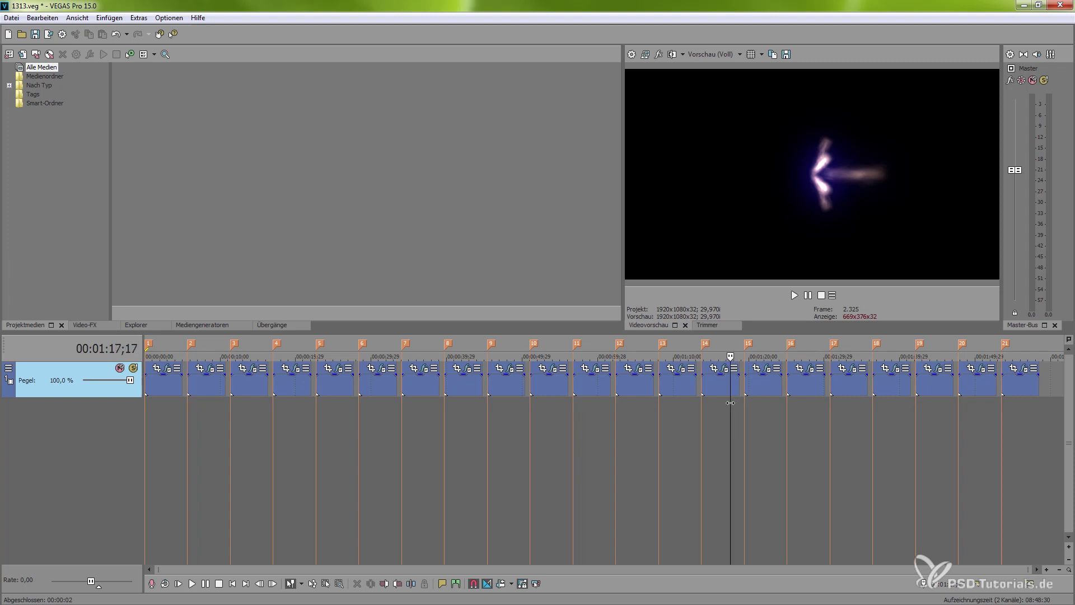
{"action": "left_click_drag", "start_coordinate": [730, 403], "coordinate": [733, 401]}
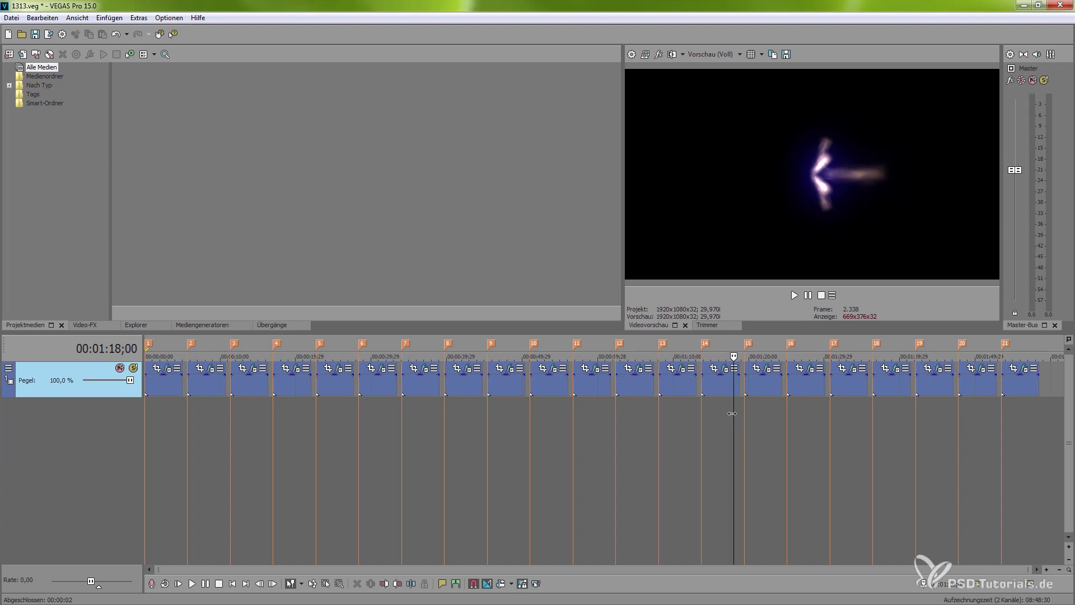
{"action": "left_click_drag", "start_coordinate": [733, 401], "coordinate": [711, 407]}
Set Elevation to 12,24 and Rotation to 257,14 in the fourteenth clip's S_MuzzleFlash effect
{"action": "left_click", "coordinate": [722, 369]}
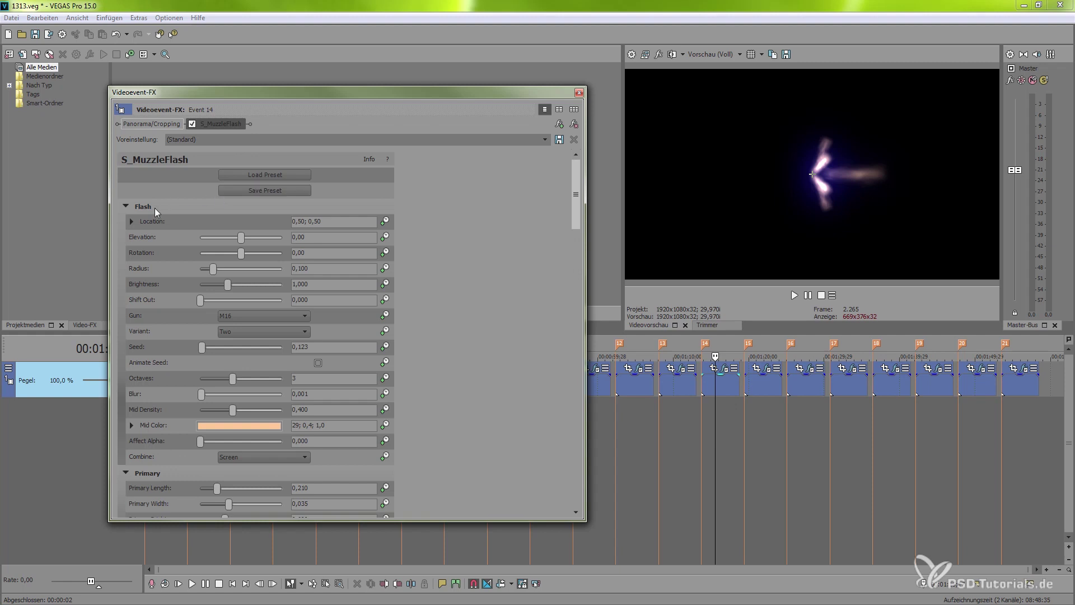
{"action": "left_click_drag", "start_coordinate": [242, 240], "coordinate": [272, 255]}
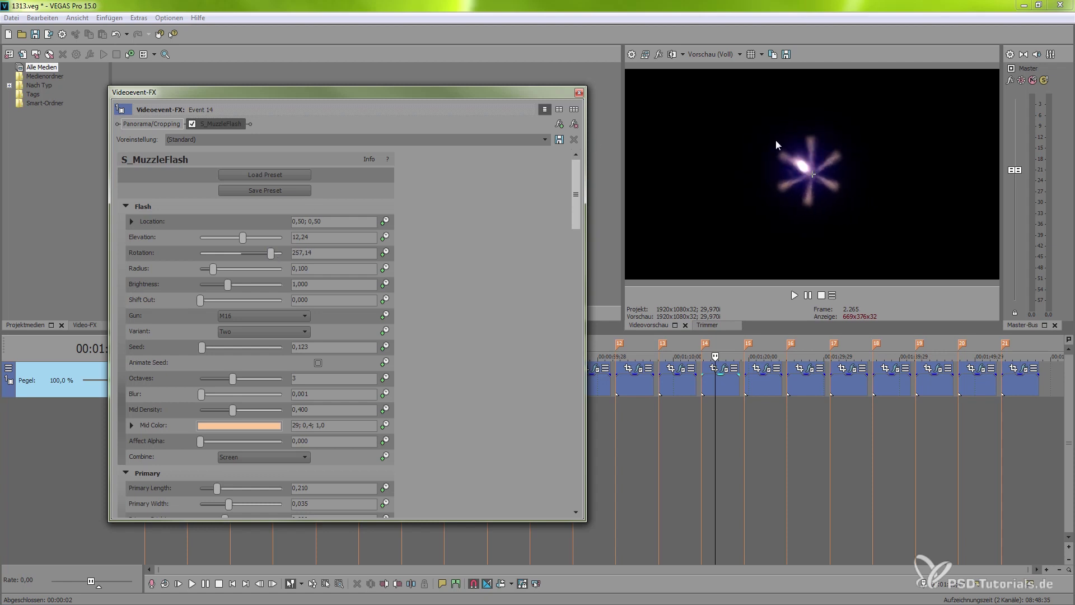
Adjust Latitude and raise Year in the fifteenth clip's S_NightSky effect
{"action": "left_click", "coordinate": [579, 92]}
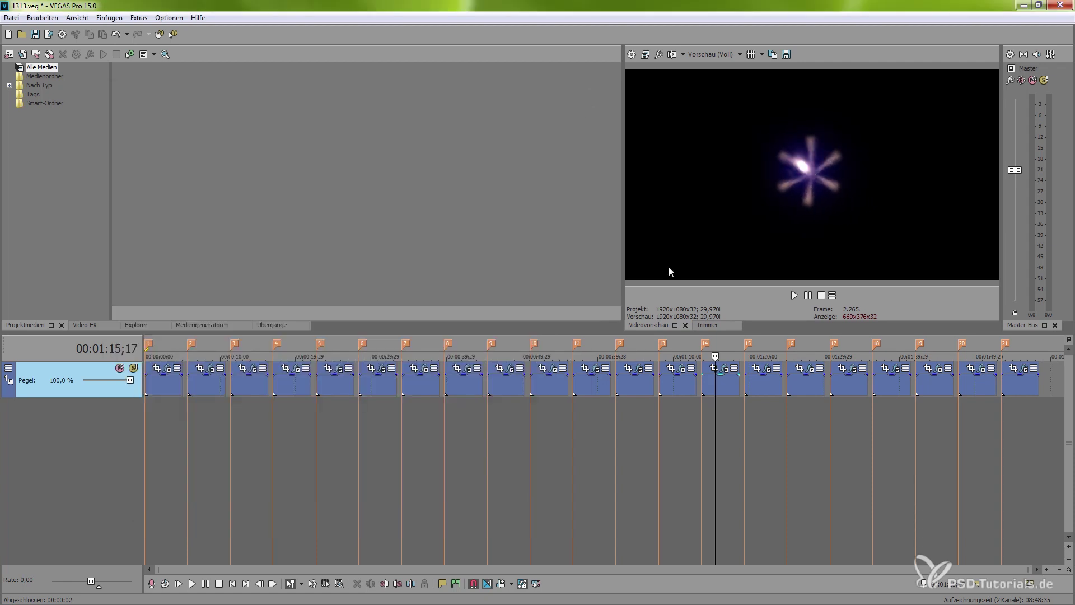
{"action": "left_click", "coordinate": [760, 388]}
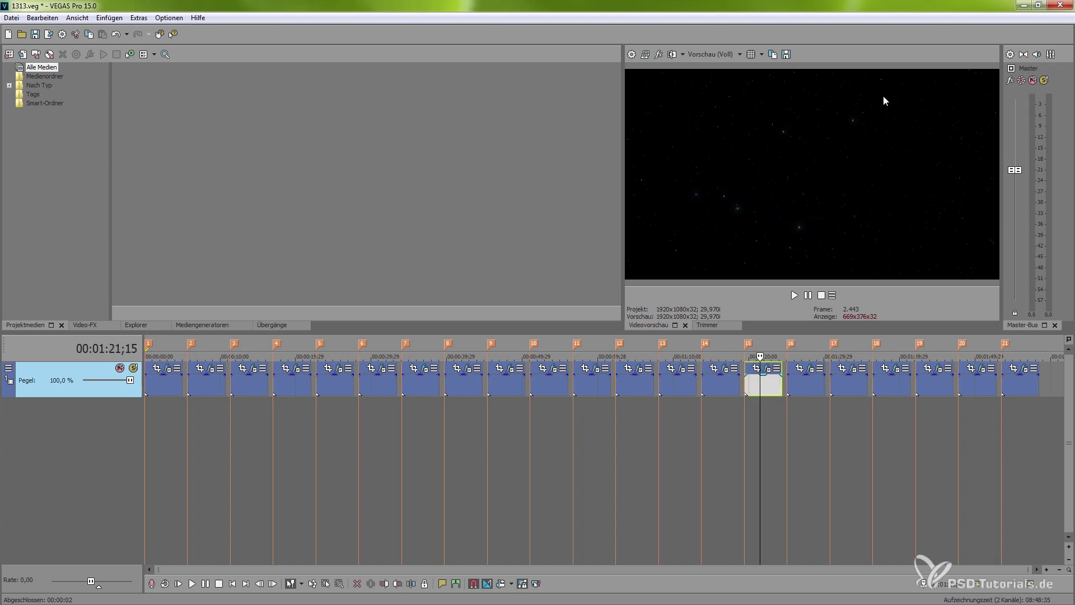
{"action": "left_click", "coordinate": [766, 367]}
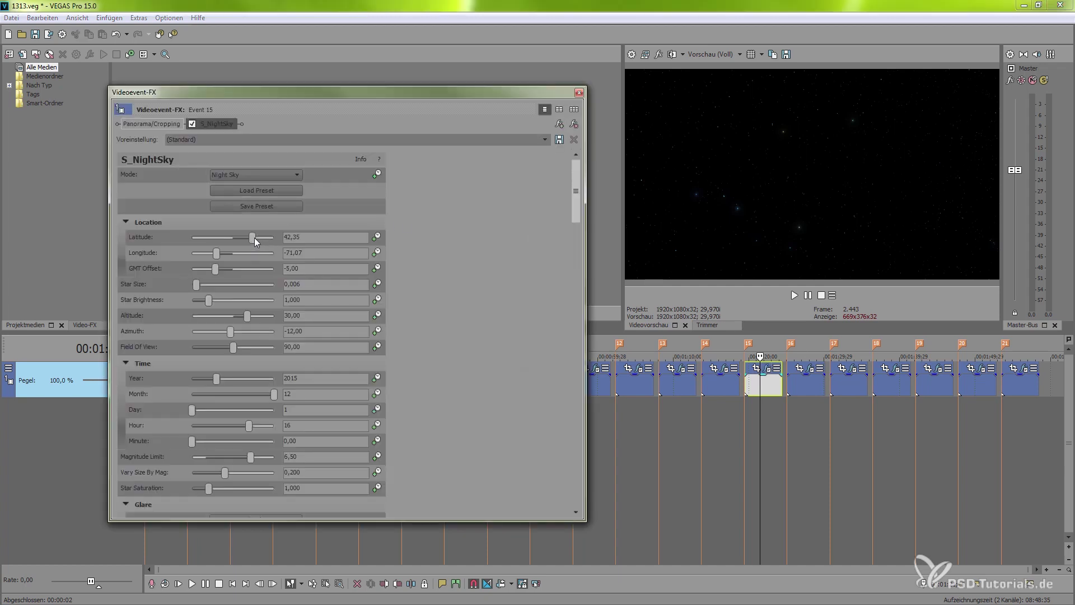
{"action": "left_click_drag", "start_coordinate": [261, 237], "coordinate": [257, 238]}
{"action": "left_click_drag", "start_coordinate": [216, 378], "coordinate": [239, 385]}
{"action": "left_click", "coordinate": [579, 93]}
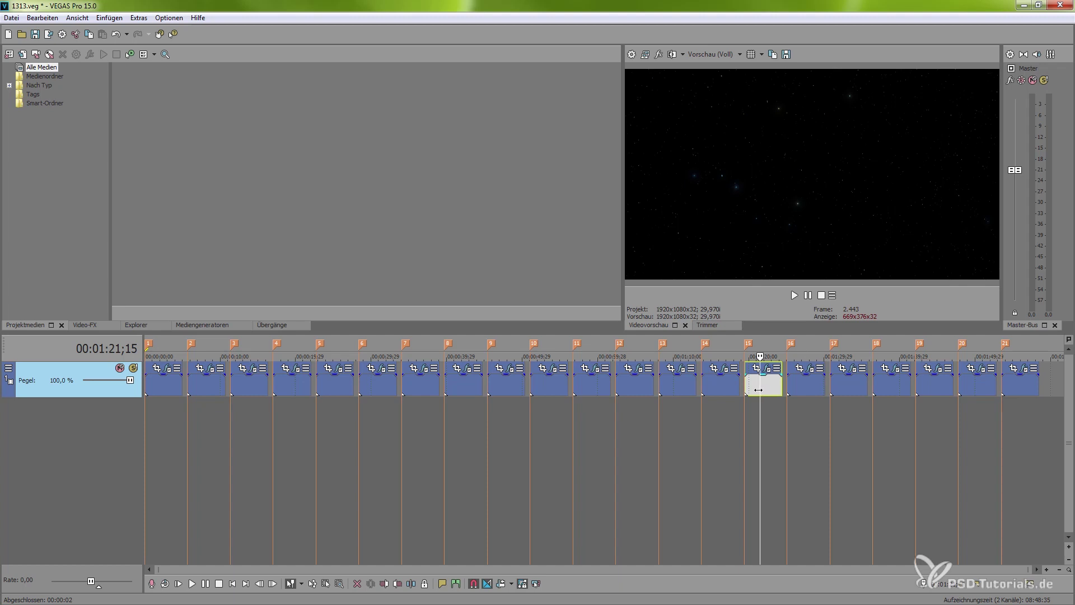
Set Size to 0,313 and Rel Width to 1,293 in the sixteenth clip's S_Shape effect
{"action": "left_click_drag", "start_coordinate": [758, 389], "coordinate": [806, 383]}
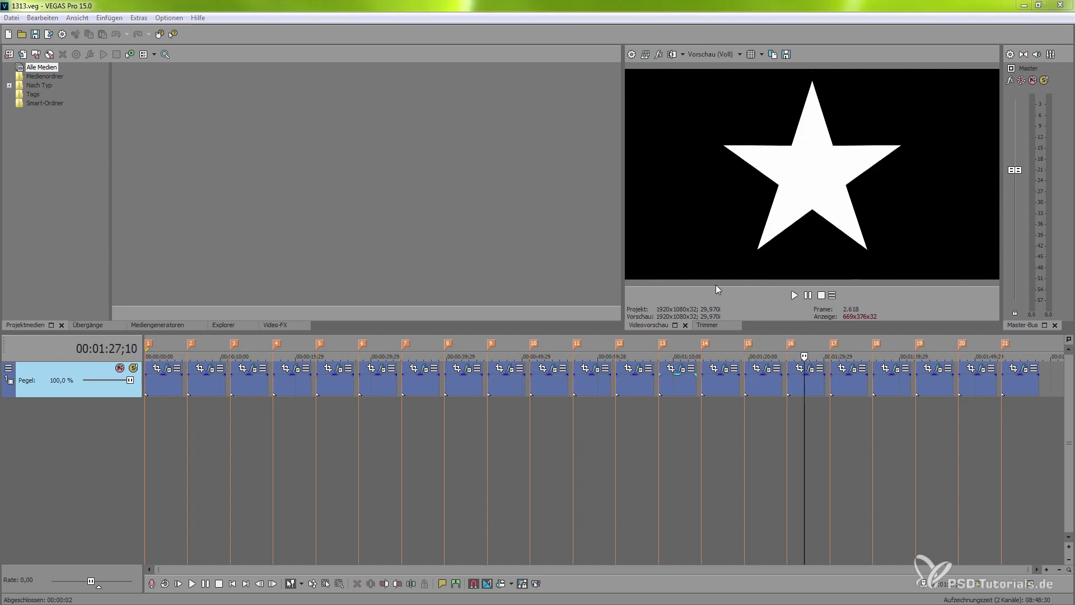
{"action": "left_click", "coordinate": [811, 369]}
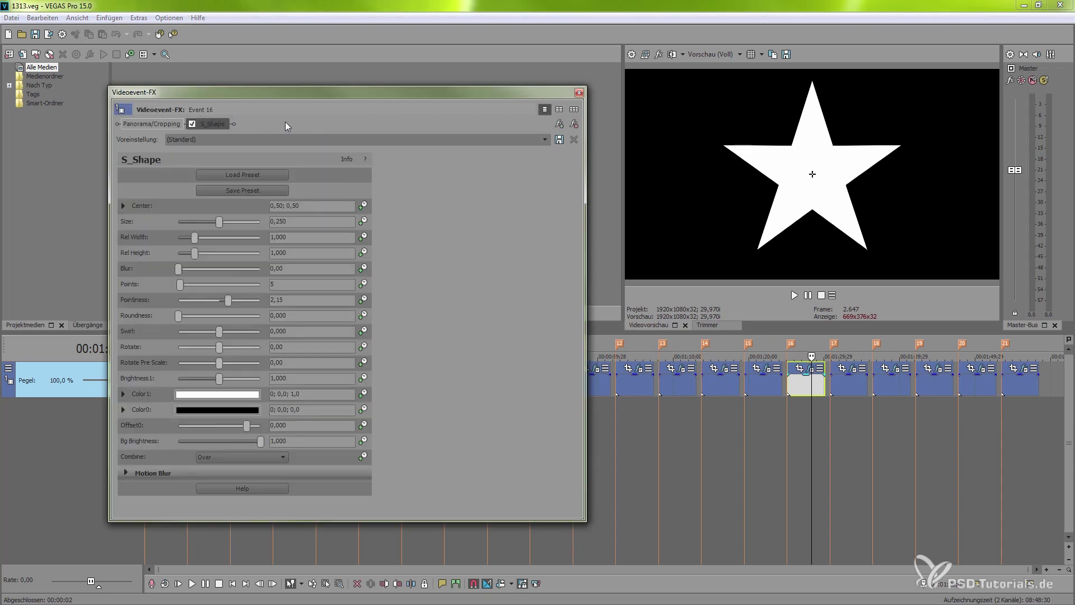
{"action": "left_click_drag", "start_coordinate": [218, 222], "coordinate": [197, 244]}
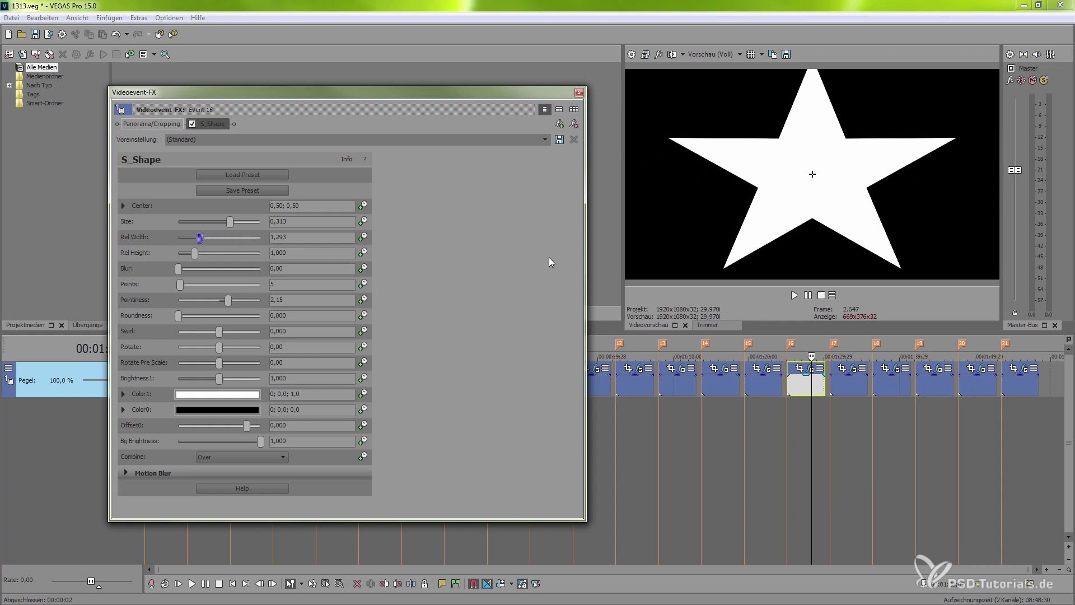
{"action": "left_click", "coordinate": [578, 93]}
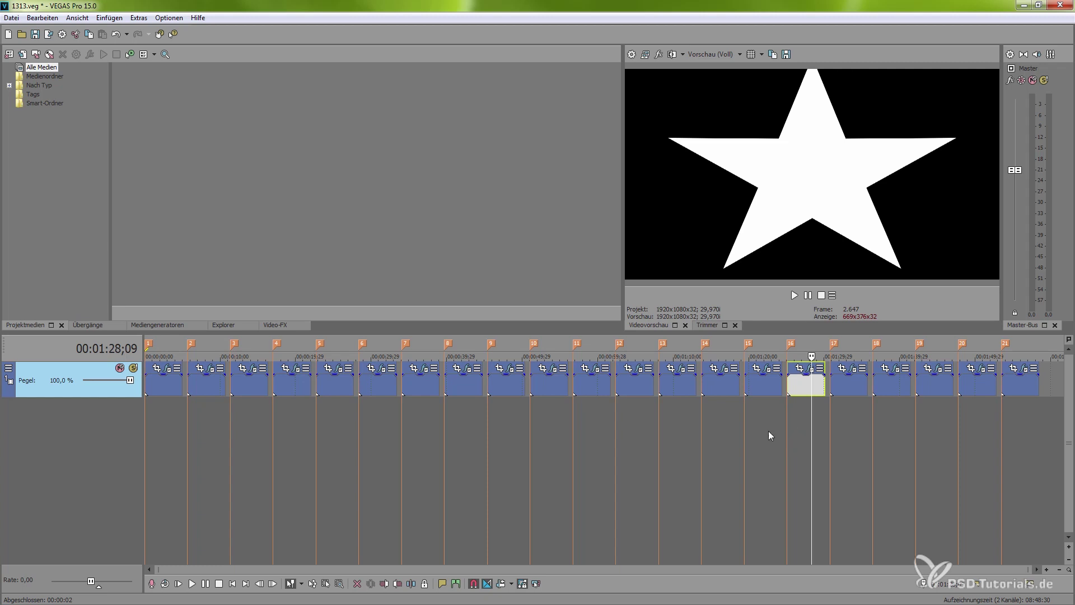
Set Frequency to 40,06 and Shift Start Y to -0,153 in the seventeenth clip's S_Sparkles effect
{"action": "left_click_drag", "start_coordinate": [811, 412], "coordinate": [849, 410]}
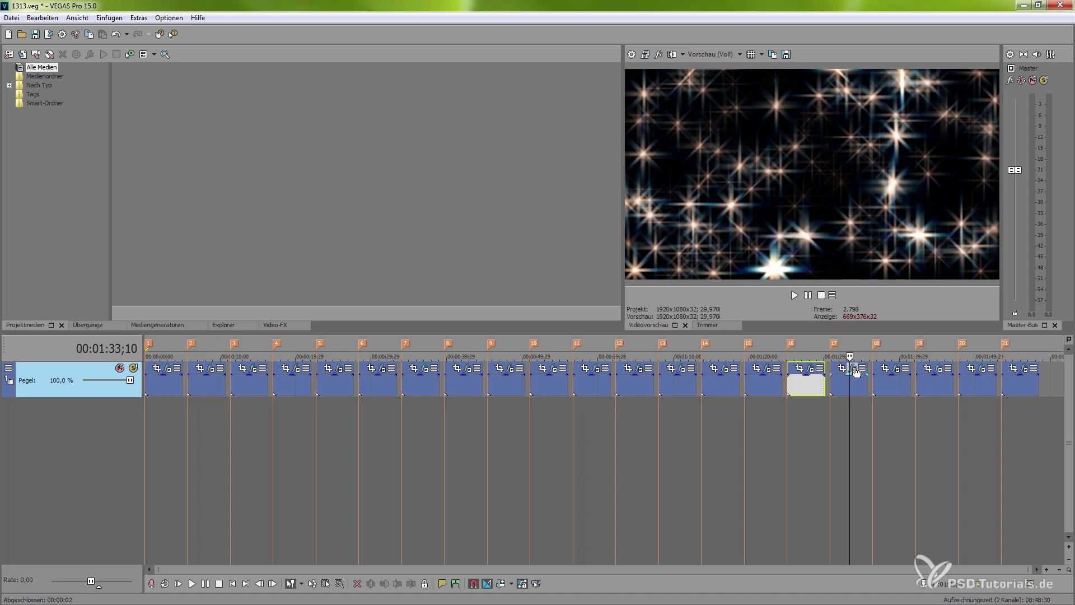
{"action": "left_click", "coordinate": [855, 370]}
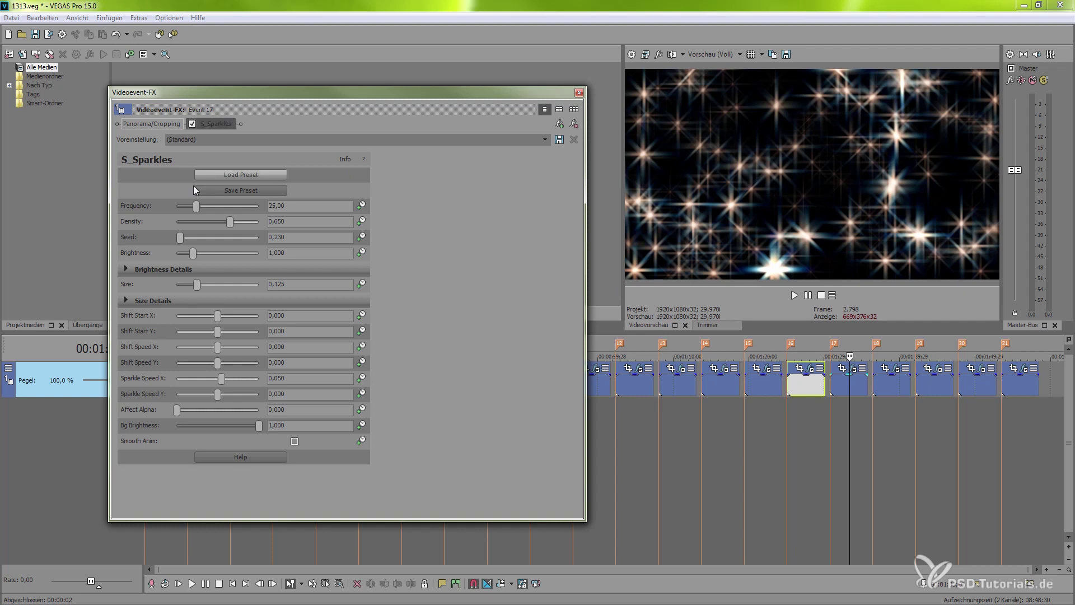
{"action": "mouse_move", "coordinate": [196, 207]}
{"action": "left_mouse_down"}
{"action": "mouse_move", "coordinate": [253, 198]}
{"action": "mouse_move", "coordinate": [174, 216]}
{"action": "mouse_move", "coordinate": [210, 207]}
{"action": "left_mouse_up"}
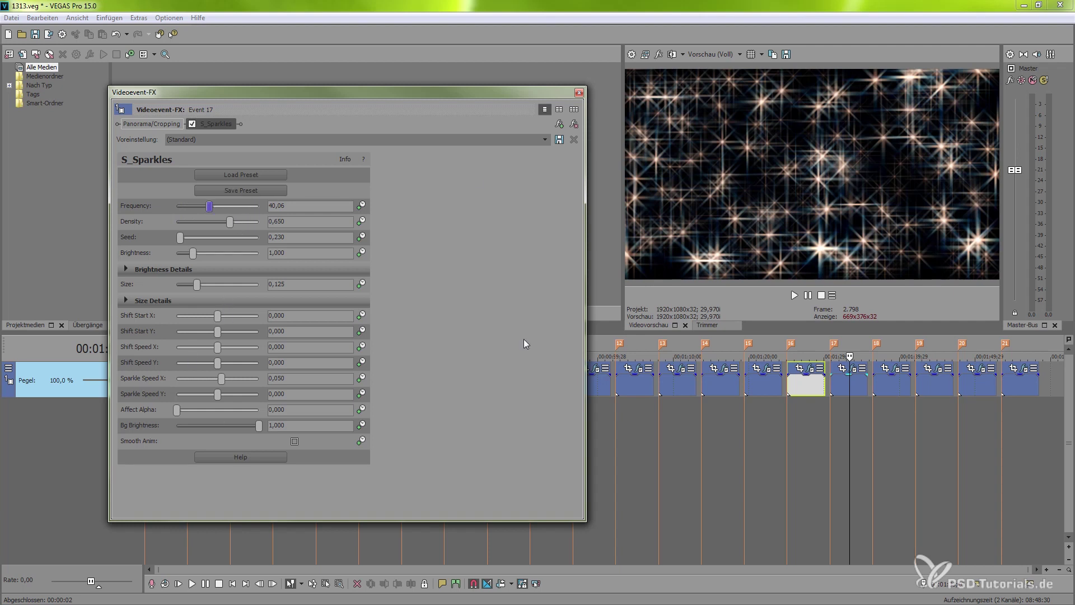
{"action": "mouse_move", "coordinate": [217, 334]}
{"action": "left_mouse_down"}
{"action": "mouse_move", "coordinate": [253, 334]}
{"action": "mouse_move", "coordinate": [190, 338]}
{"action": "mouse_move", "coordinate": [205, 338]}
{"action": "left_mouse_up"}
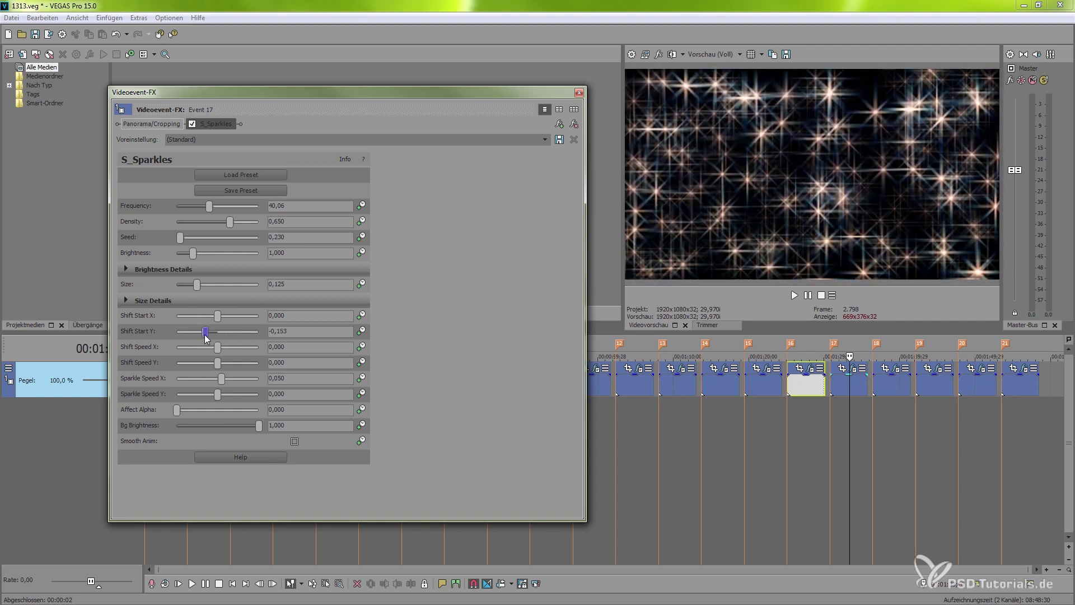
{"action": "left_click", "coordinate": [579, 92]}
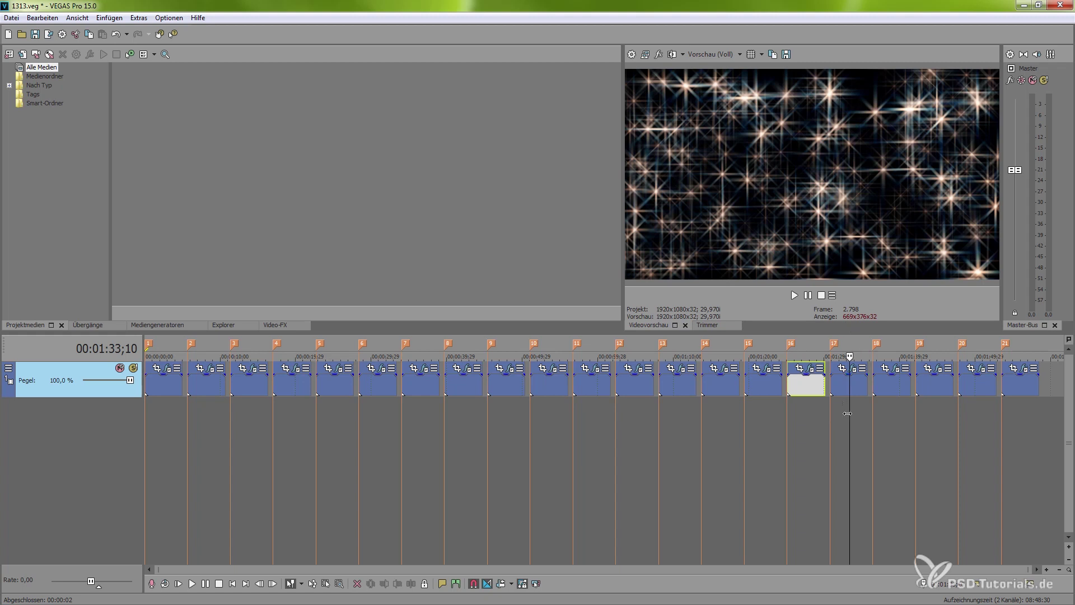
Set Frequency to 60,94 in the eighteenth clip's S_SparklesColor effect and scrub the clip to check it
{"action": "left_click_drag", "start_coordinate": [847, 413], "coordinate": [895, 403]}
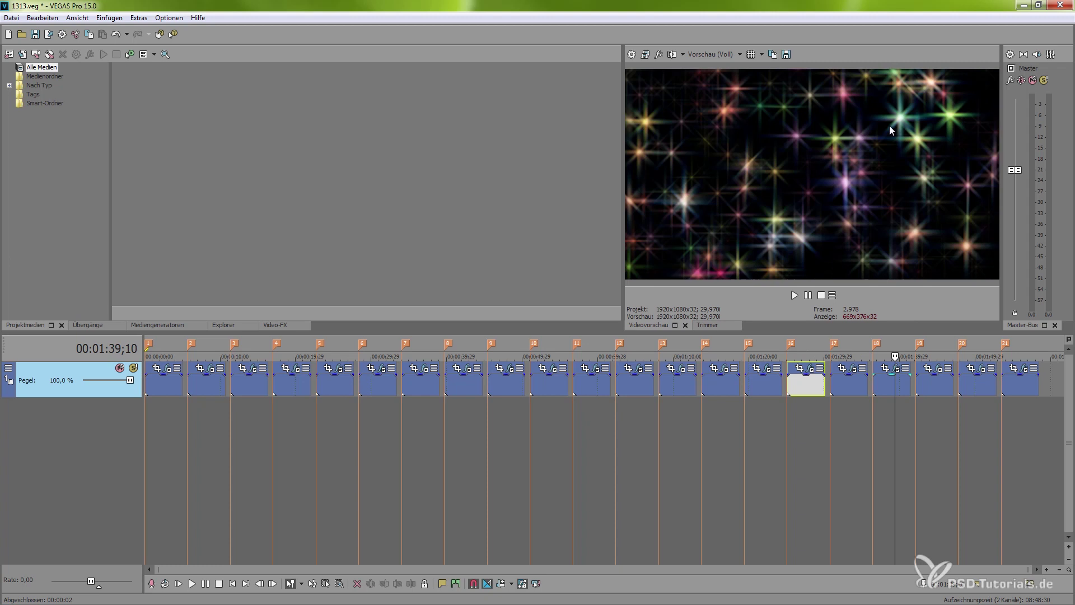
{"action": "left_click", "coordinate": [903, 369]}
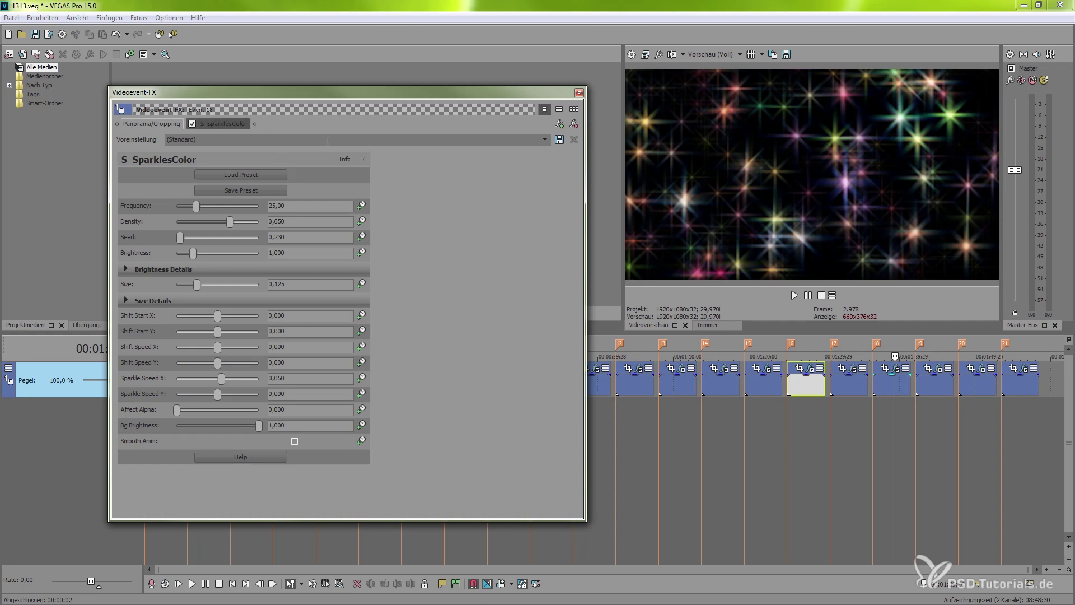
{"action": "left_click_drag", "start_coordinate": [201, 206], "coordinate": [226, 207]}
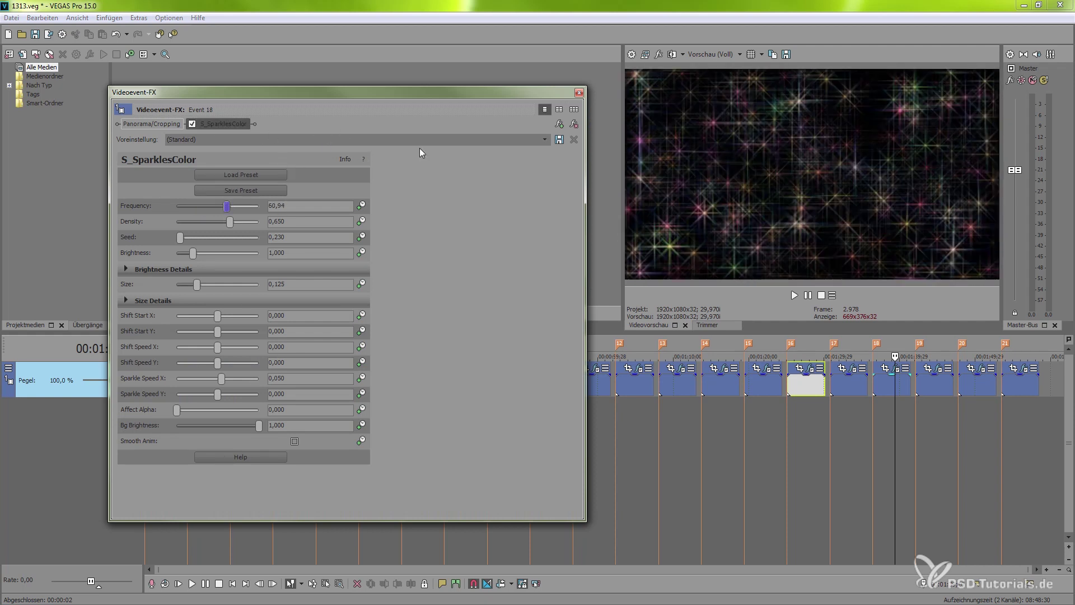
{"action": "left_click", "coordinate": [579, 93]}
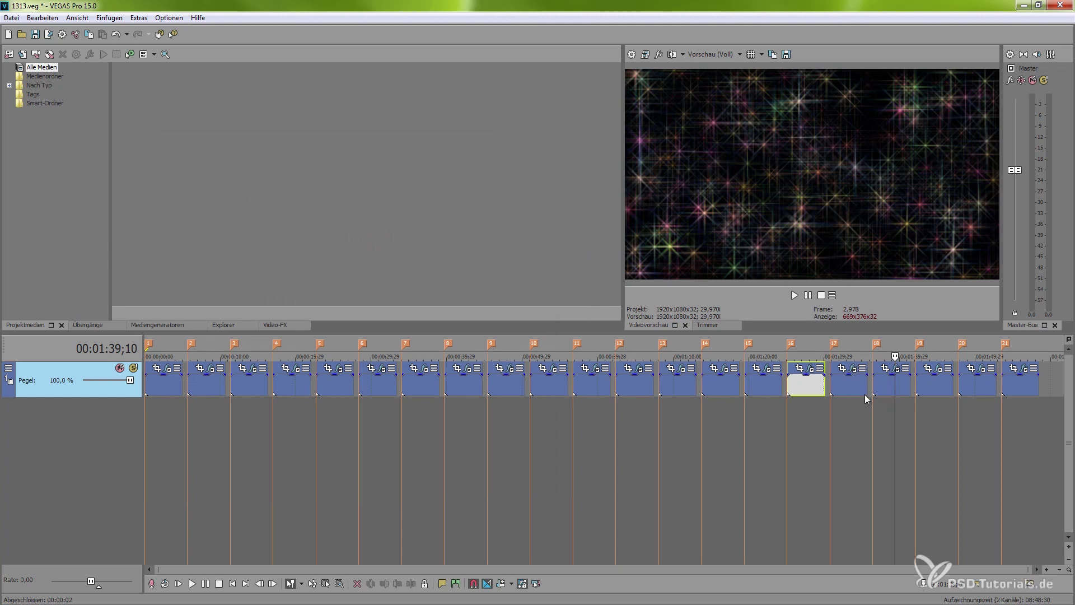
{"action": "mouse_move", "coordinate": [895, 384]}
{"action": "left_mouse_down"}
{"action": "mouse_move", "coordinate": [854, 382]}
{"action": "mouse_move", "coordinate": [893, 383]}
{"action": "left_mouse_up"}
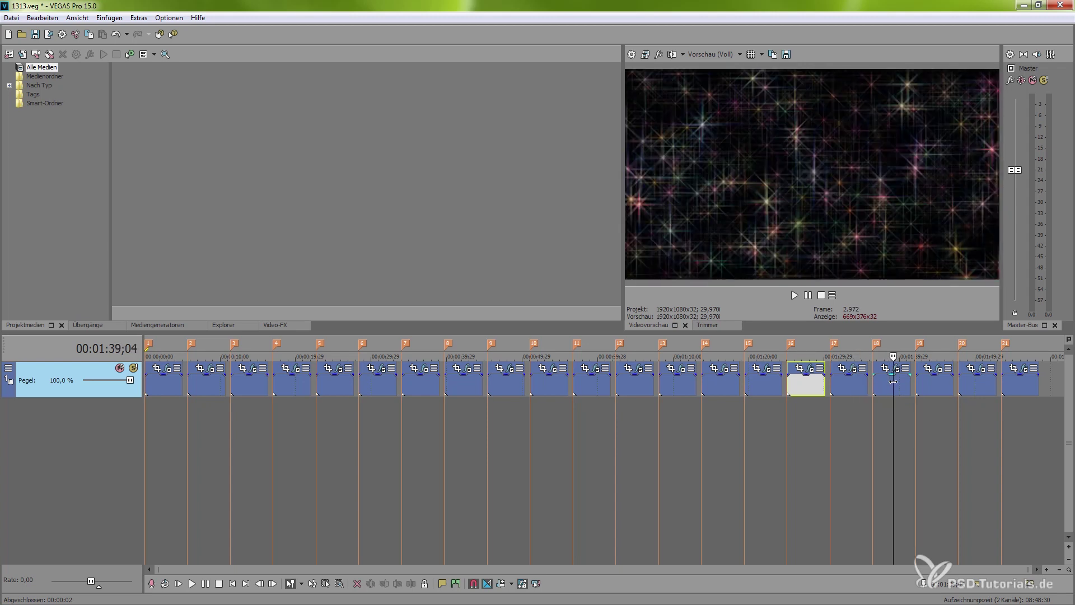
Set Frequency to 21,49 and Frequency Rel X to 1,110 in the nineteenth clip's S_TextureCells effect, and scrub through the clip
{"action": "left_click", "coordinate": [932, 379]}
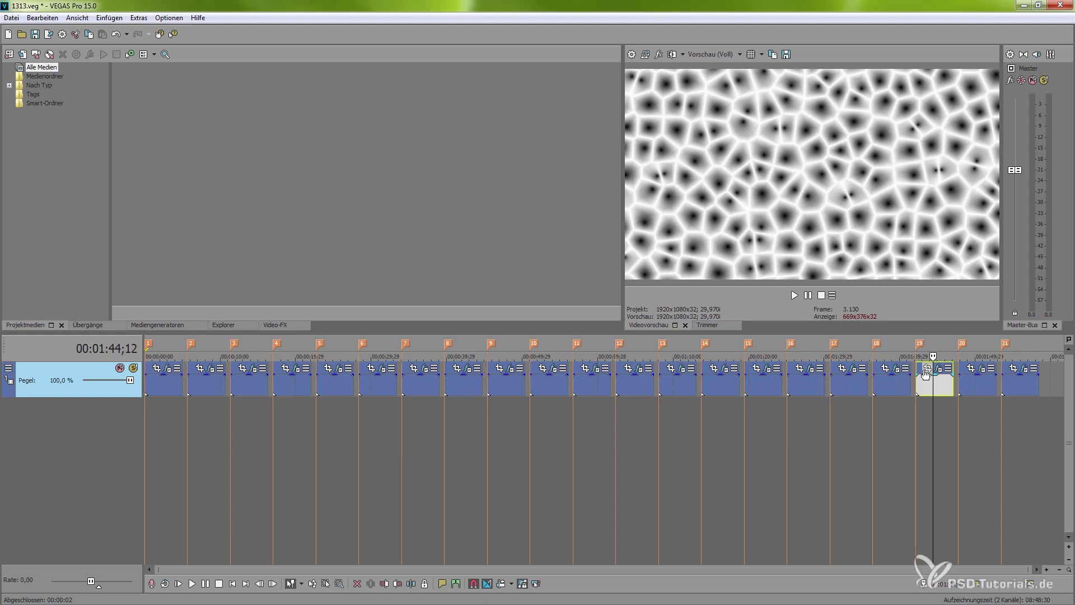
{"action": "mouse_move", "coordinate": [932, 387]}
{"action": "left_mouse_down"}
{"action": "mouse_move", "coordinate": [923, 389]}
{"action": "mouse_move", "coordinate": [934, 388]}
{"action": "left_mouse_up"}
{"action": "left_click", "coordinate": [938, 368]}
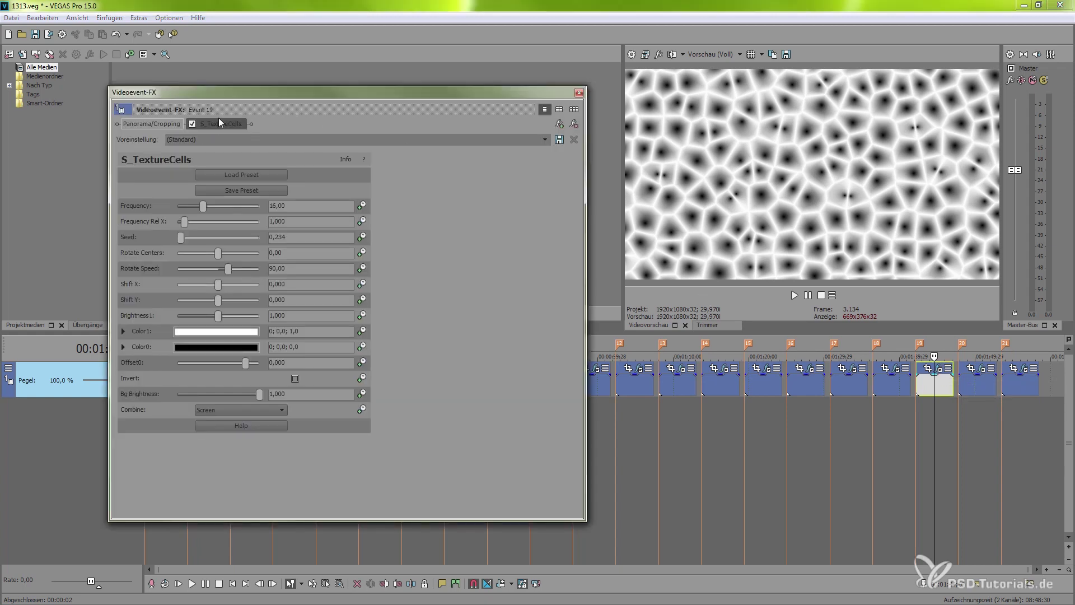
{"action": "mouse_move", "coordinate": [204, 207]}
{"action": "left_mouse_down"}
{"action": "mouse_move", "coordinate": [231, 198]}
{"action": "mouse_move", "coordinate": [213, 200]}
{"action": "left_mouse_up"}
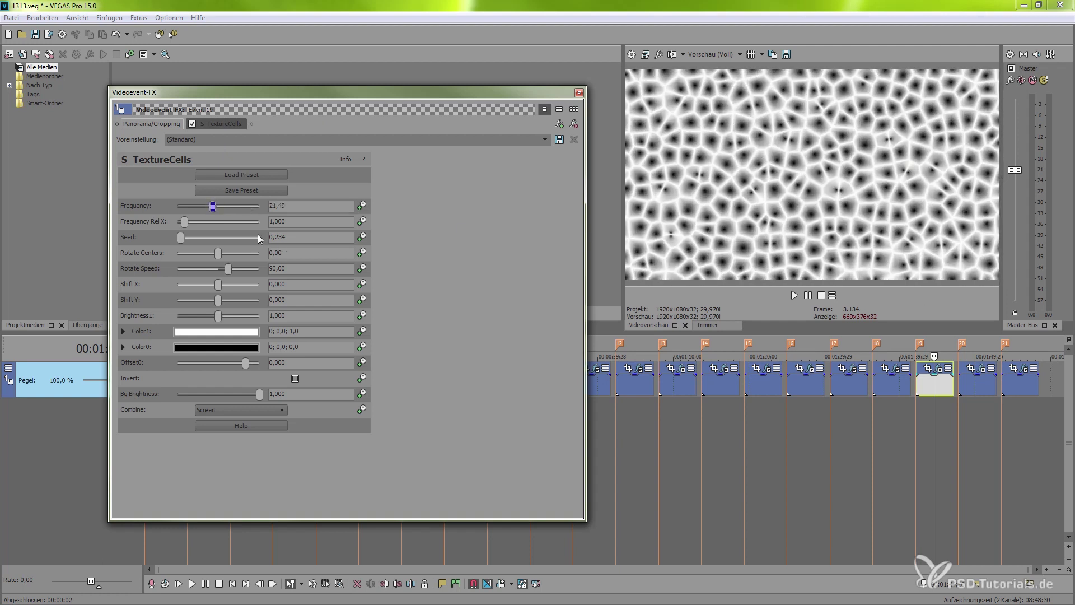
{"action": "left_click_drag", "start_coordinate": [184, 218], "coordinate": [185, 218]}
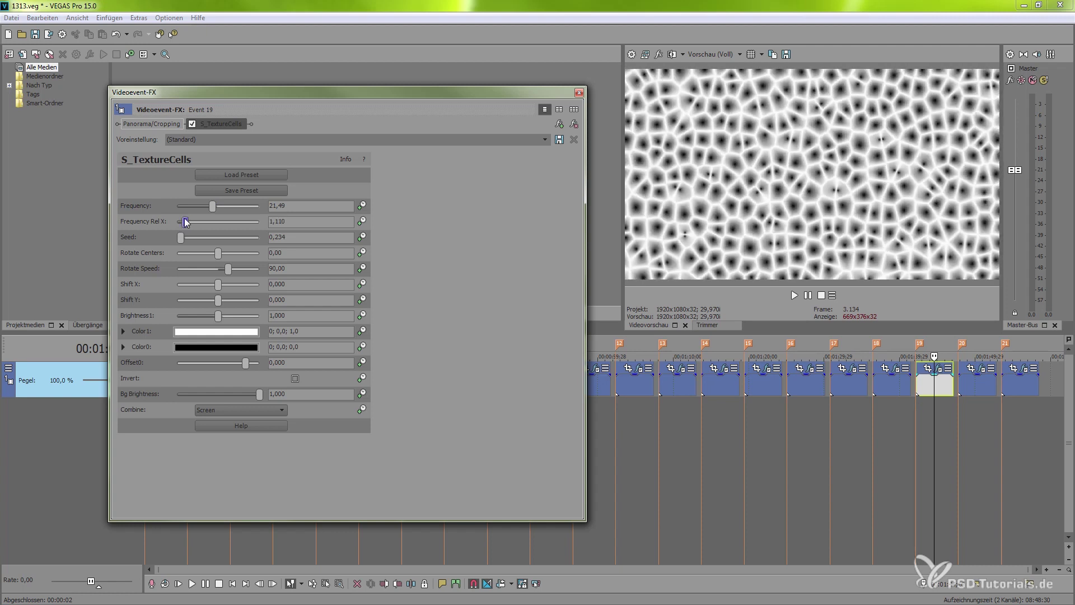
{"action": "left_click", "coordinate": [579, 93]}
{"action": "left_click_drag", "start_coordinate": [934, 414], "coordinate": [922, 415]}
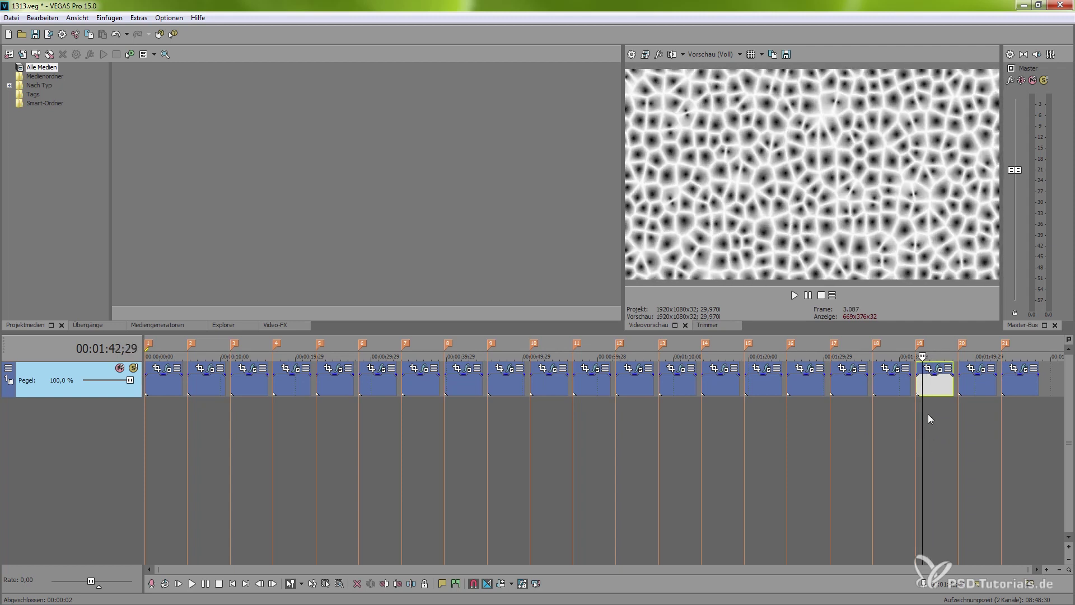
{"action": "left_click_drag", "start_coordinate": [928, 415], "coordinate": [945, 416]}
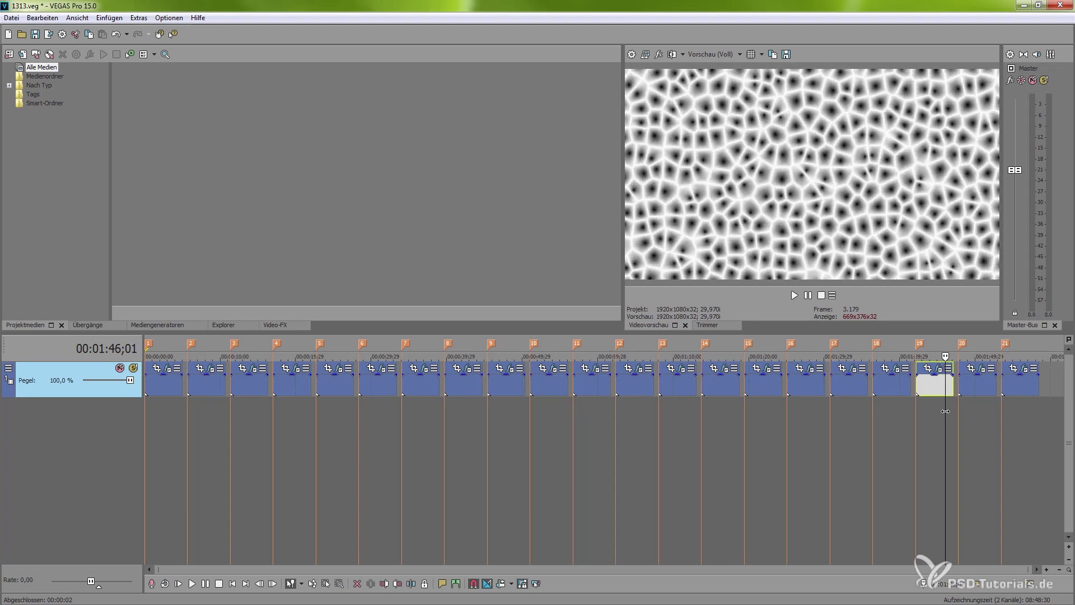
Set Noise Frequency to 9,44, Noise Octaves to 2 and Noise Shift X to 0,160 in the twentieth clip's S_TextureChromaSpiral effect, and preview it
{"action": "left_click", "coordinate": [978, 410]}
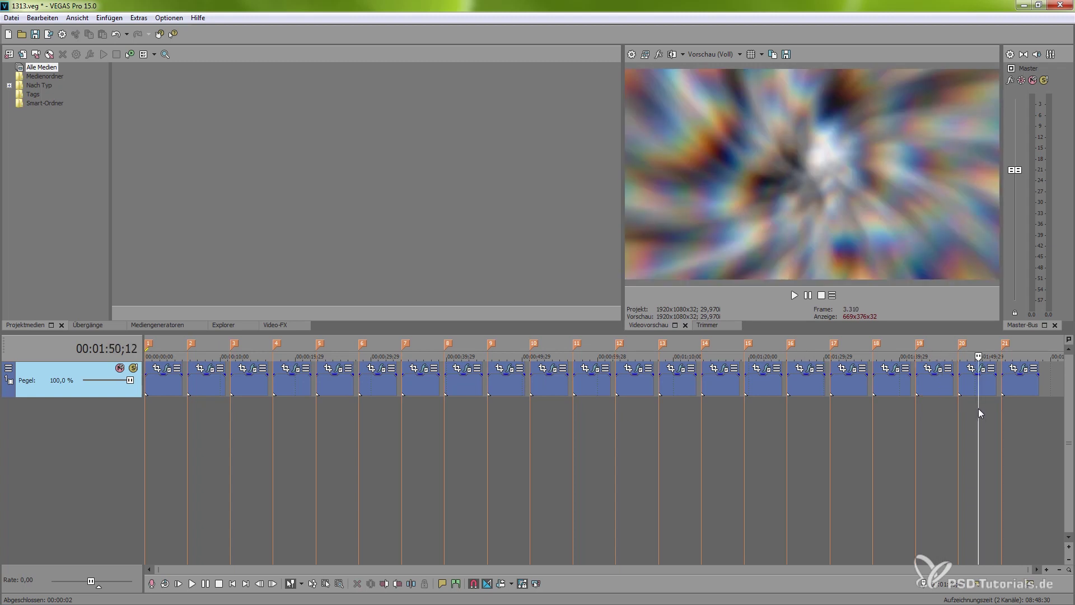
{"action": "left_click", "coordinate": [983, 371]}
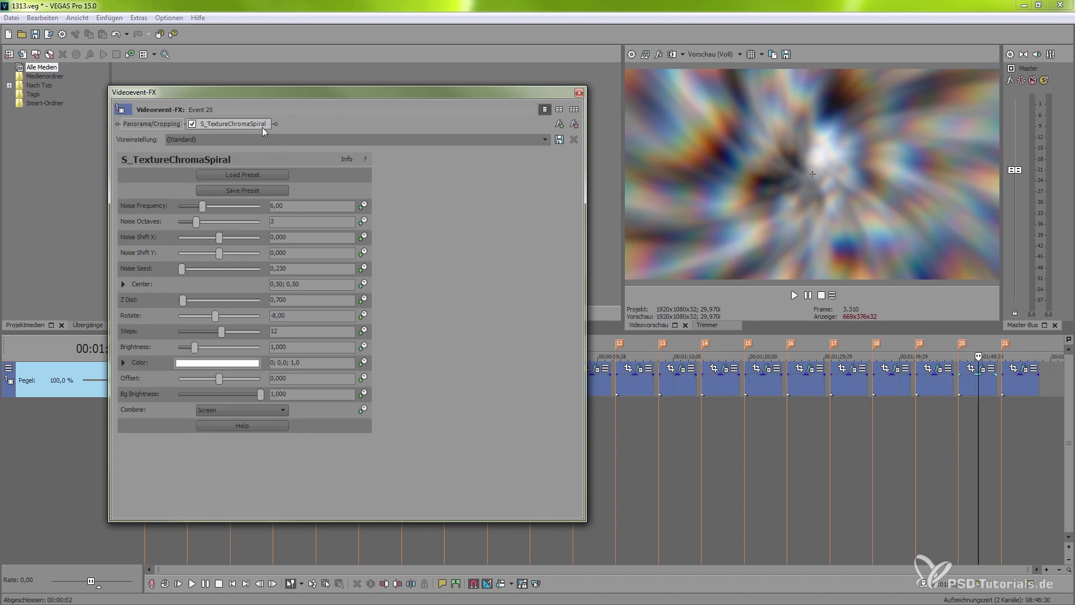
{"action": "left_click", "coordinate": [580, 93]}
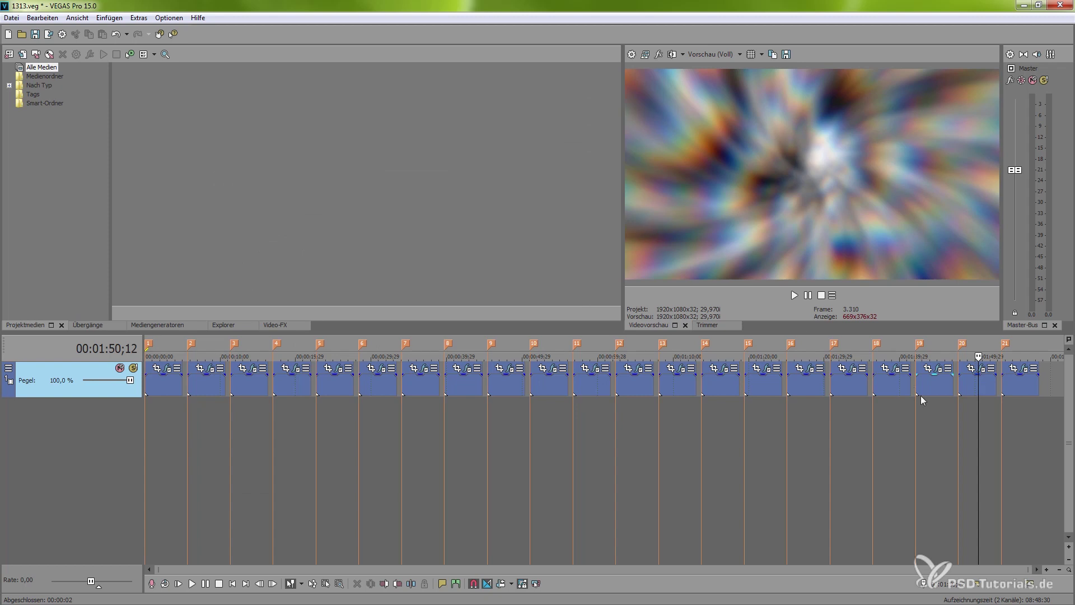
{"action": "mouse_move", "coordinate": [979, 411]}
{"action": "left_mouse_down"}
{"action": "mouse_move", "coordinate": [963, 410]}
{"action": "mouse_move", "coordinate": [976, 410]}
{"action": "left_mouse_up"}
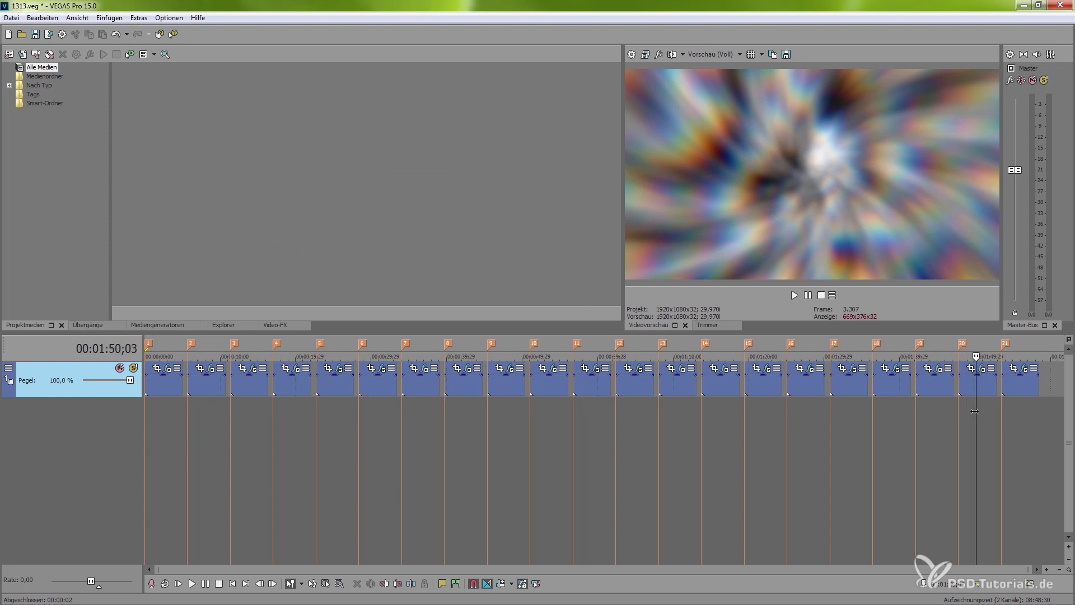
{"action": "left_click", "coordinate": [981, 369]}
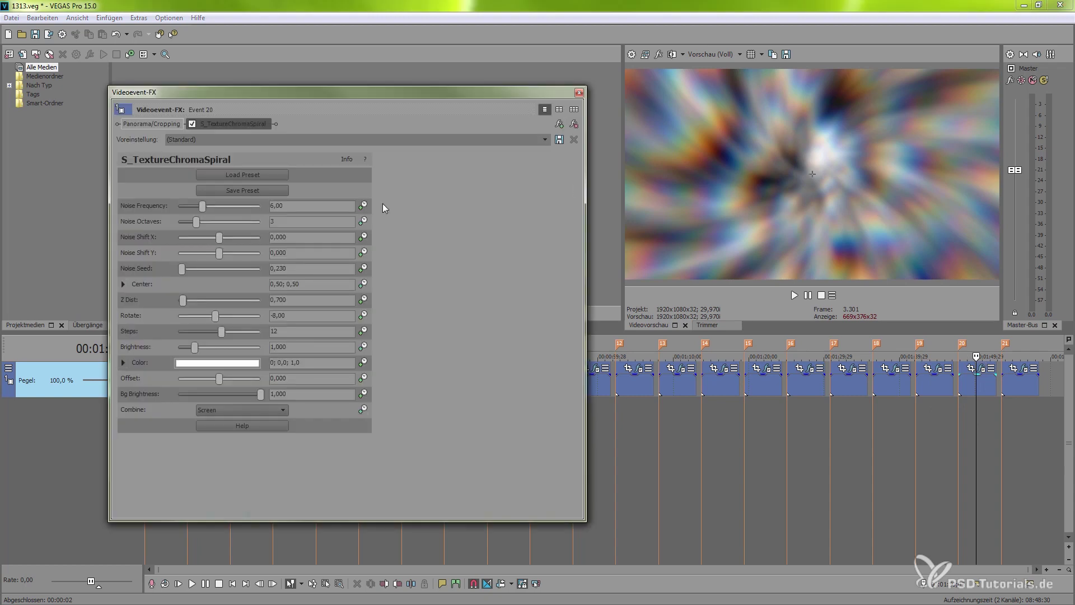
{"action": "left_click_drag", "start_coordinate": [203, 207], "coordinate": [187, 225]}
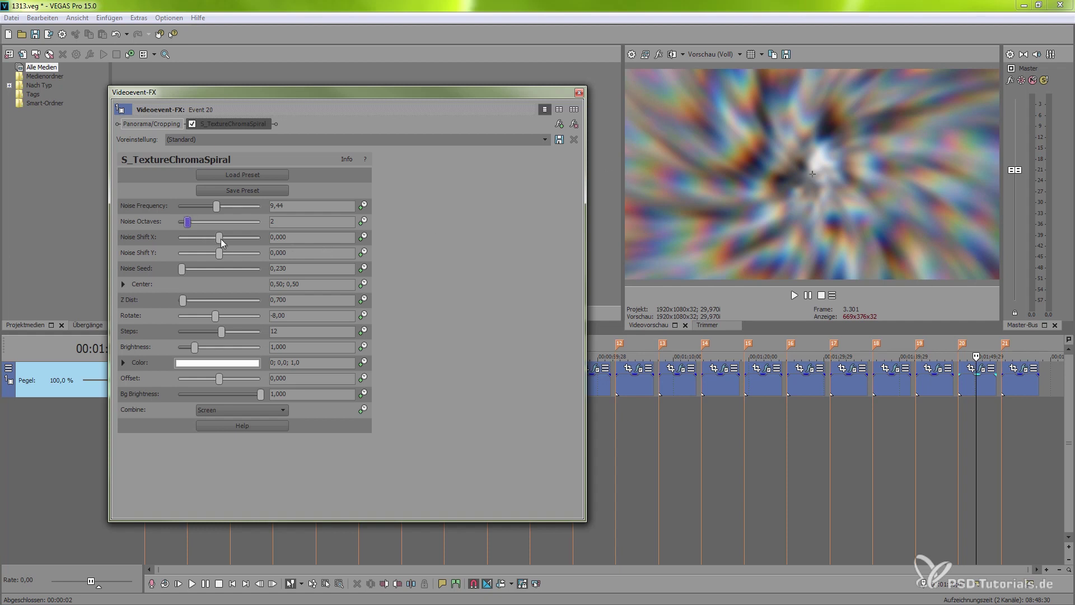
{"action": "mouse_move", "coordinate": [218, 238]}
{"action": "left_mouse_down"}
{"action": "mouse_move", "coordinate": [259, 245]}
{"action": "mouse_move", "coordinate": [233, 242]}
{"action": "left_mouse_up"}
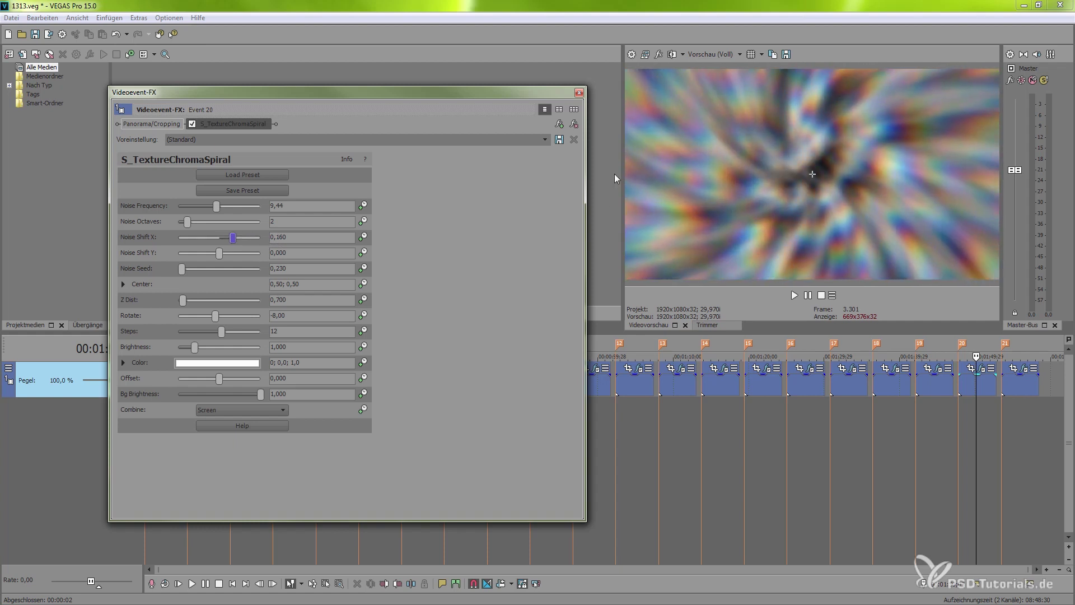
{"action": "left_click", "coordinate": [579, 92]}
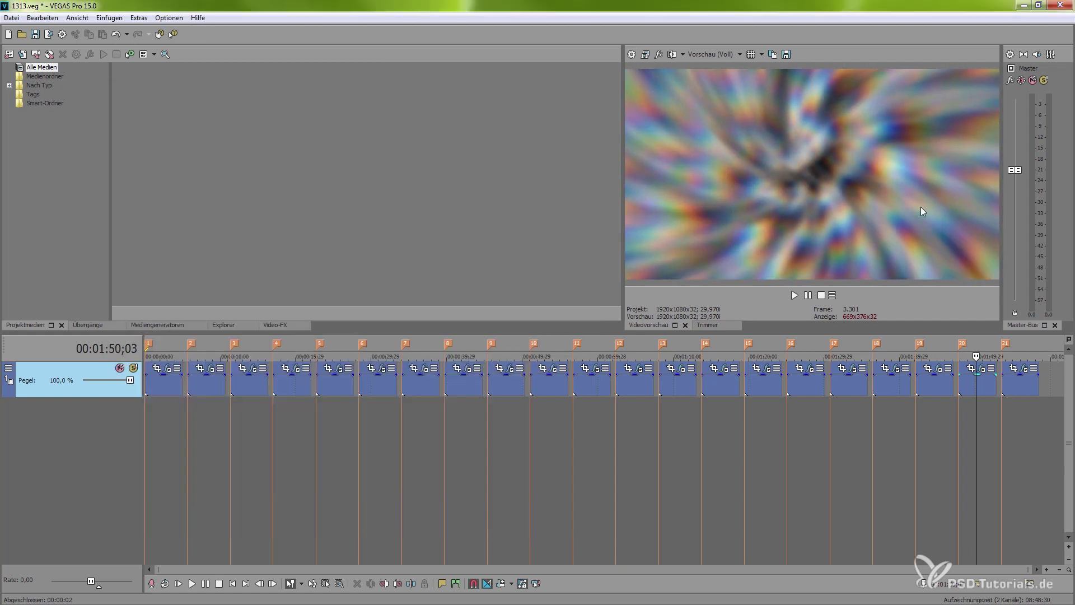
{"action": "key", "text": "space"}
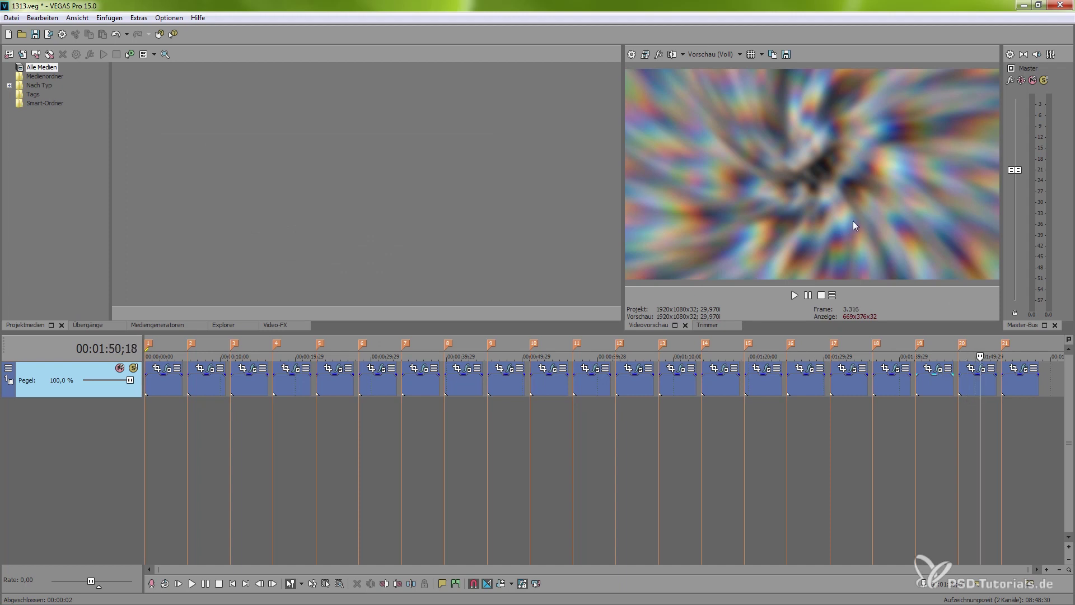
Set Frequency to 5,53 in the twenty-first clip's S_TextureFlux effect and scrub the clip to check the texture
{"action": "left_click", "coordinate": [1028, 416]}
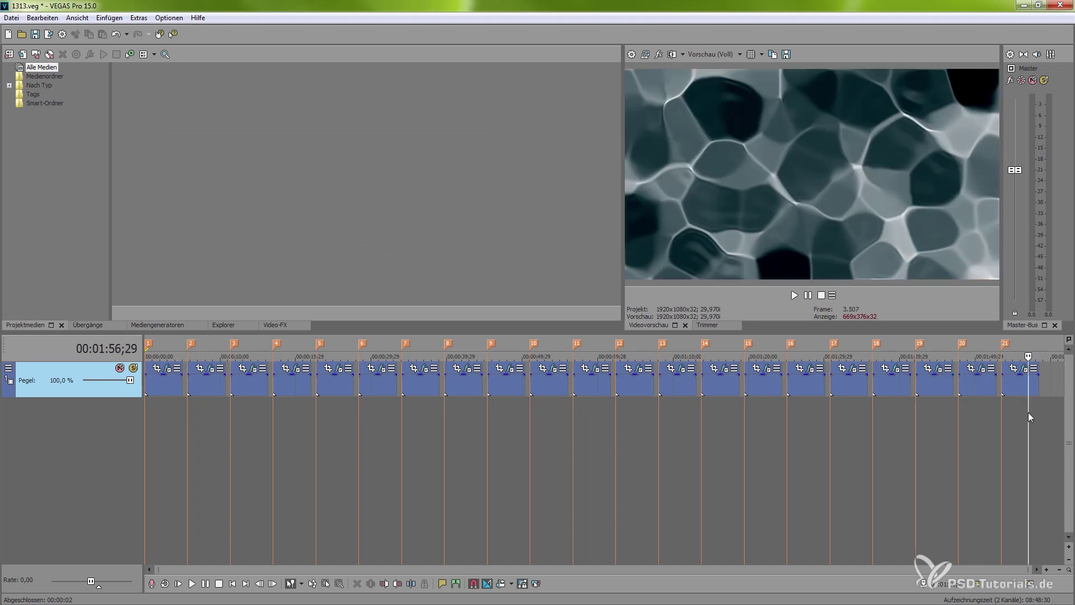
{"action": "left_click", "coordinate": [1020, 417]}
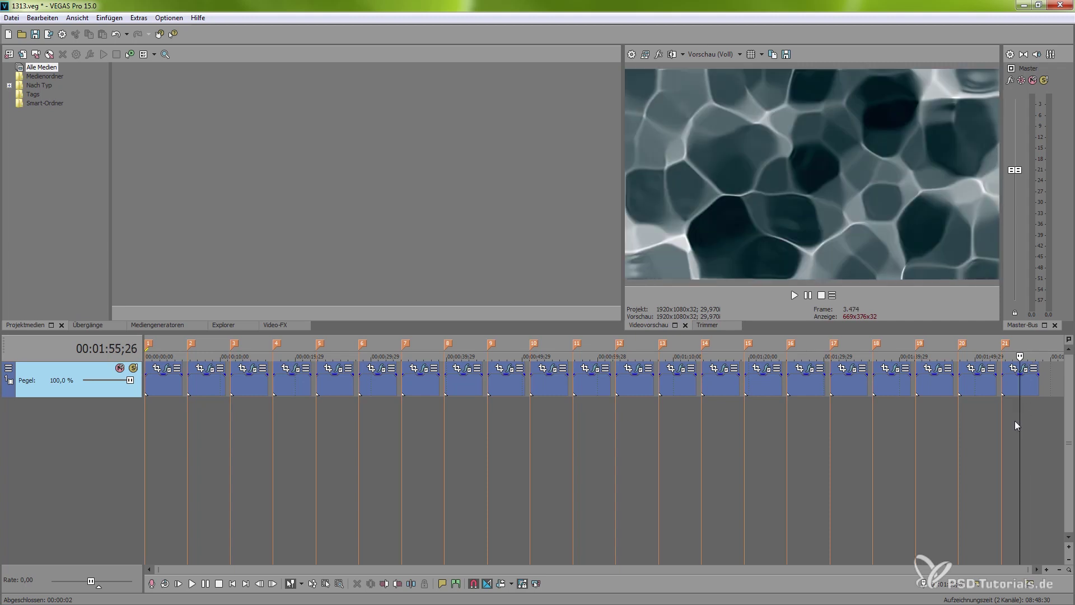
{"action": "left_click", "coordinate": [928, 419]}
{"action": "left_click", "coordinate": [1020, 408]}
{"action": "left_click", "coordinate": [1025, 370]}
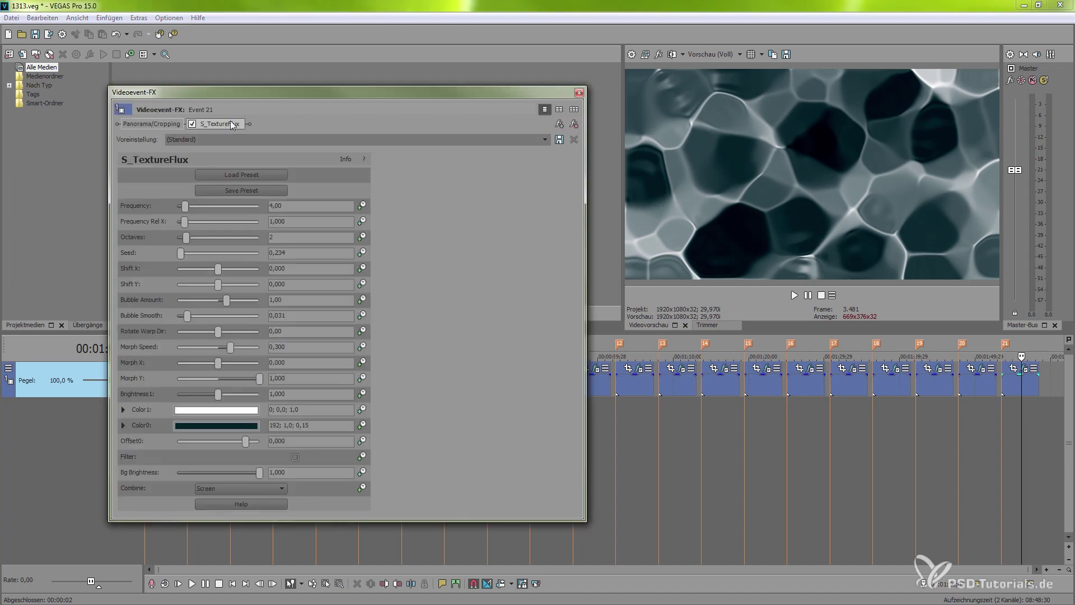
{"action": "mouse_move", "coordinate": [185, 205]}
{"action": "left_mouse_down"}
{"action": "mouse_move", "coordinate": [205, 207]}
{"action": "mouse_move", "coordinate": [190, 209]}
{"action": "left_mouse_up"}
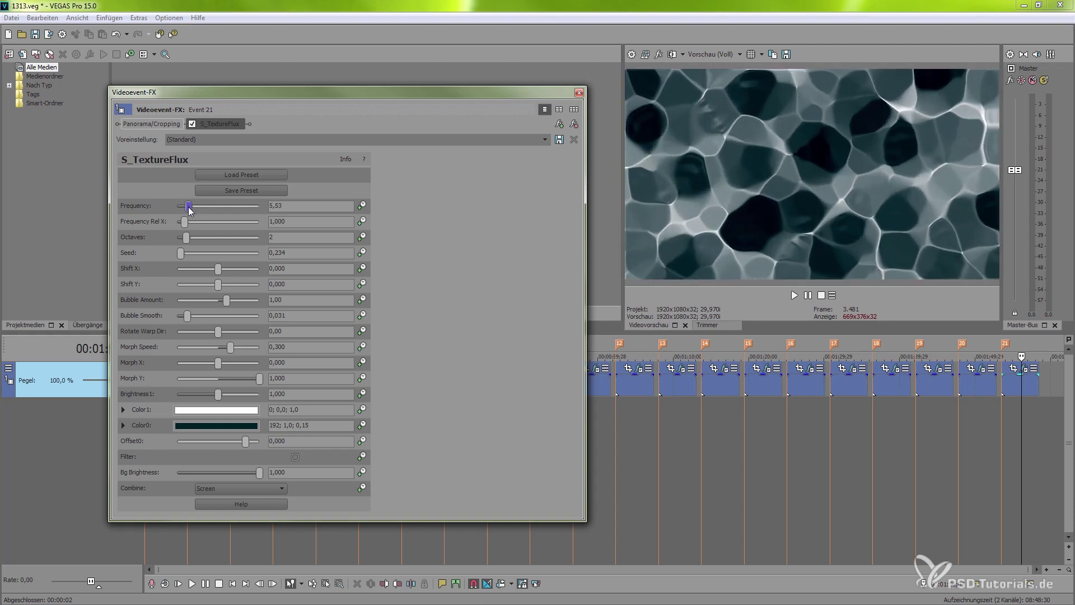
{"action": "left_click", "coordinate": [579, 93]}
{"action": "mouse_move", "coordinate": [1021, 418]}
{"action": "left_mouse_down"}
{"action": "mouse_move", "coordinate": [1012, 419]}
{"action": "mouse_move", "coordinate": [1037, 413]}
{"action": "mouse_move", "coordinate": [1004, 419]}
{"action": "mouse_move", "coordinate": [1015, 419]}
{"action": "left_mouse_up"}
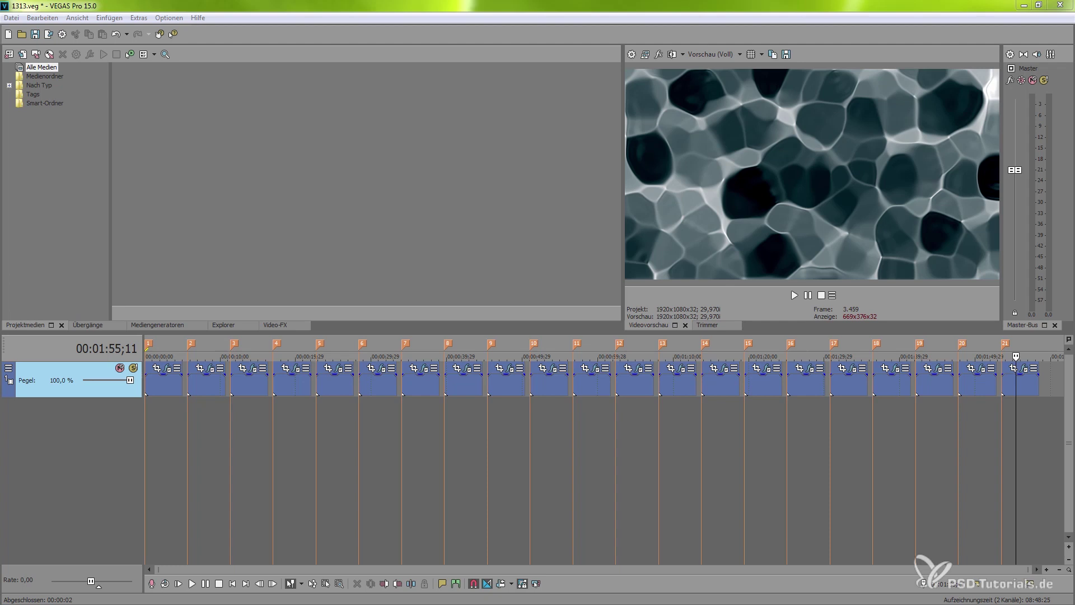